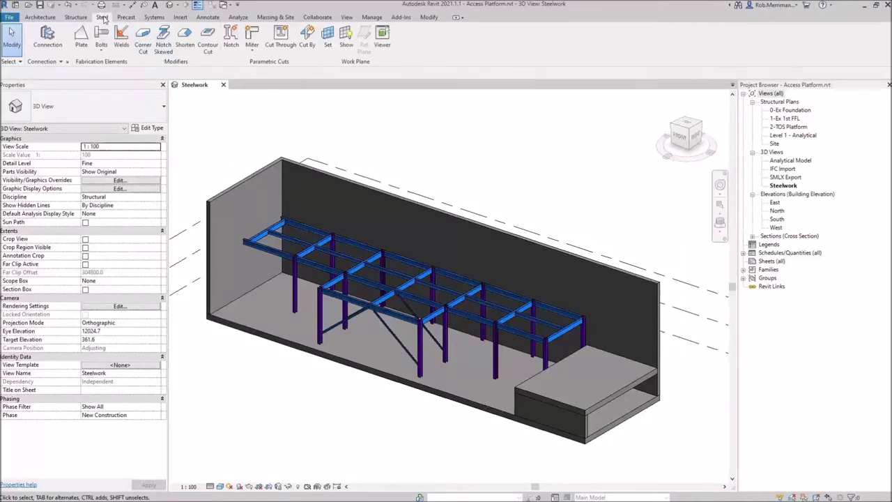
# - Open the structural connection settings and load Gusset plate at one diagonal and Gusset plate for 2 diagonals from the General bracings group
pyautogui.click(68, 62)
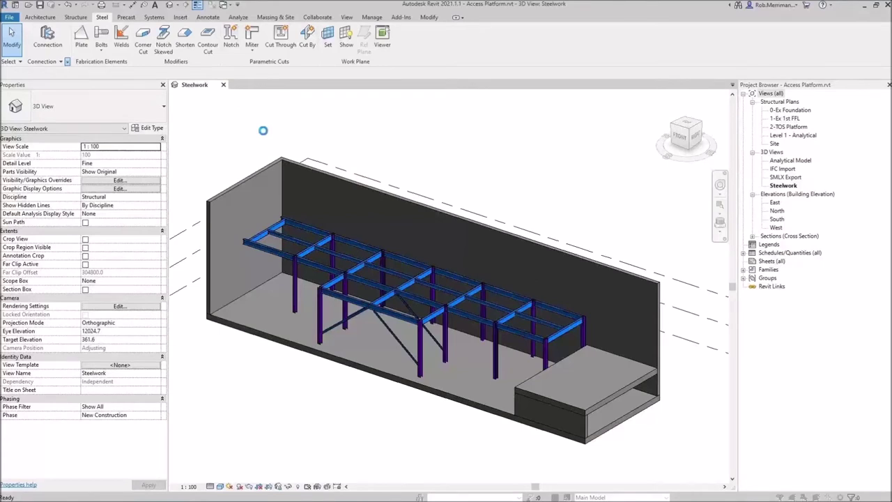
pyautogui.click(344, 154)
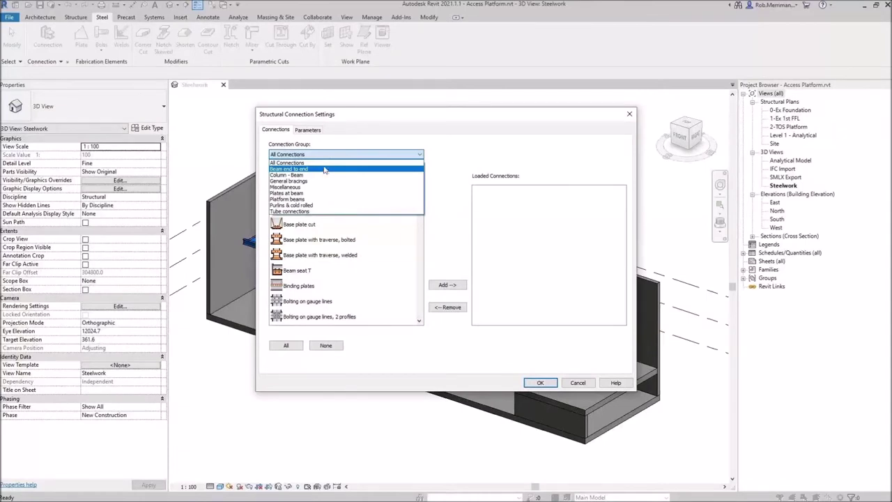
pyautogui.click(324, 169)
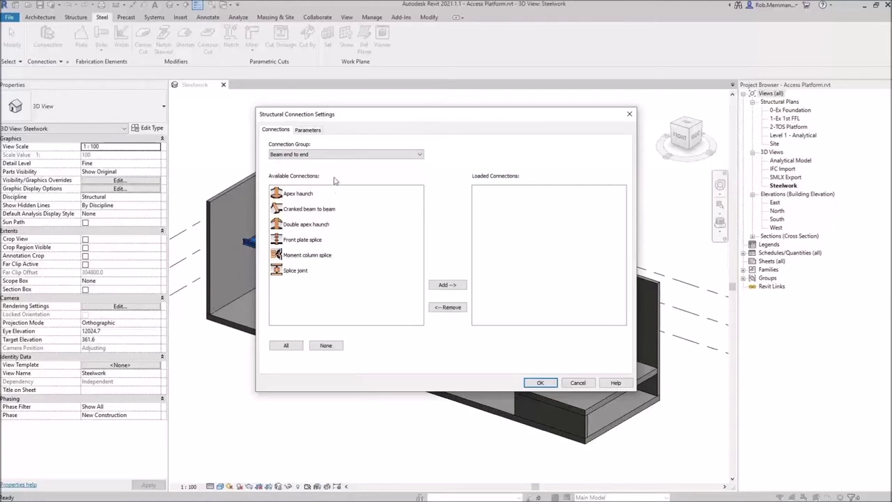
pyautogui.click(342, 156)
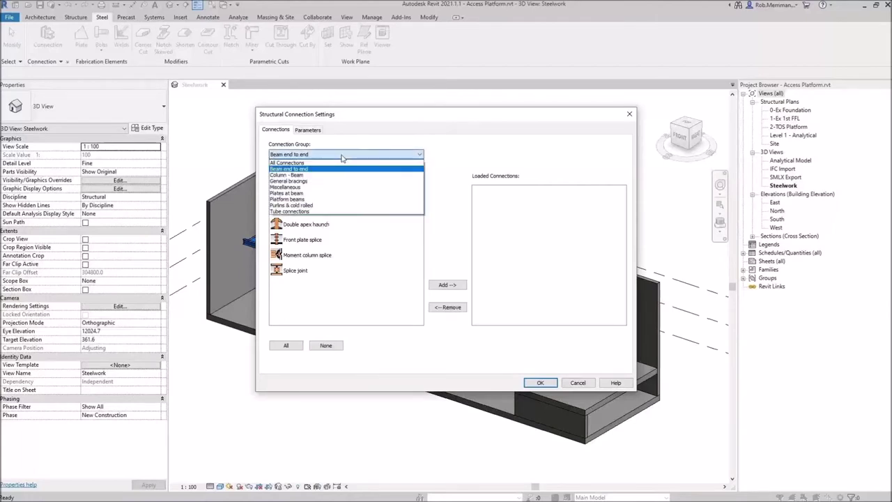
pyautogui.click(339, 175)
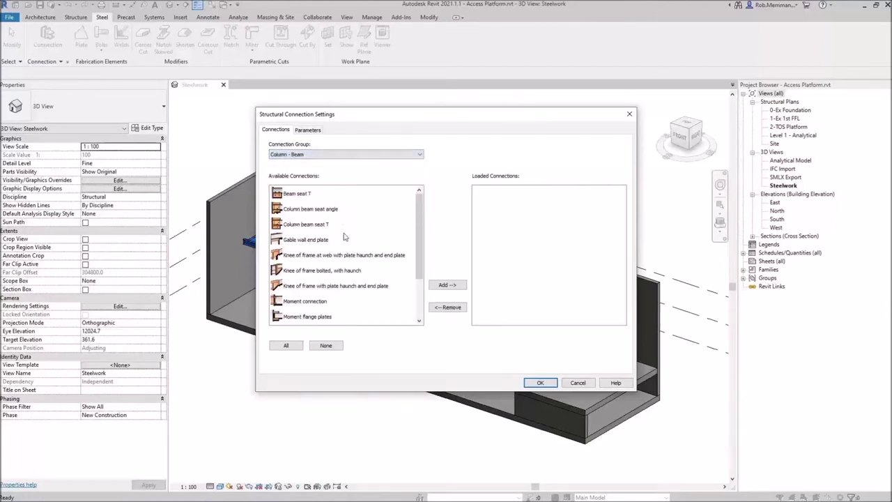
pyautogui.scroll(-2, 344, 237)
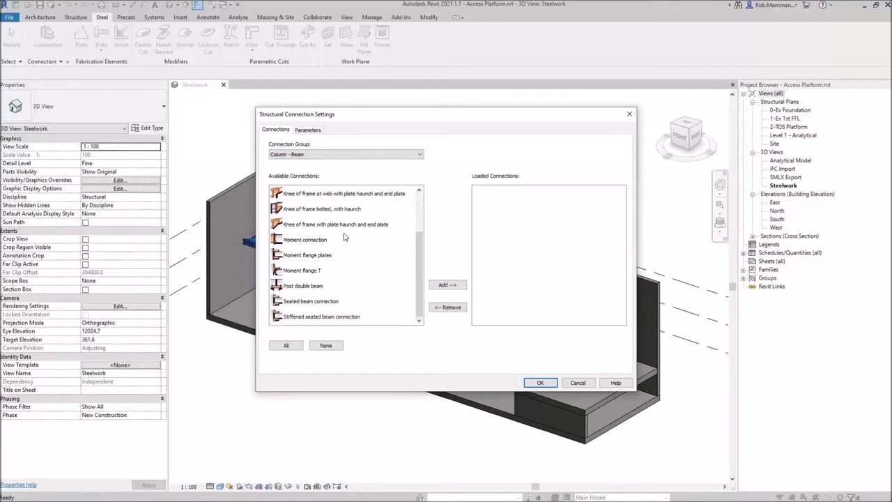
pyautogui.click(353, 156)
pyautogui.click(339, 183)
pyautogui.scroll(-3, 343, 222)
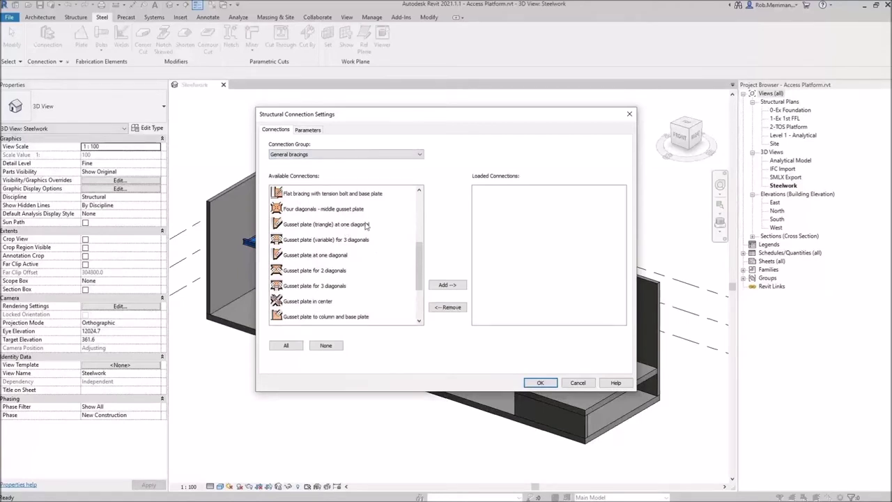
pyautogui.click(367, 225)
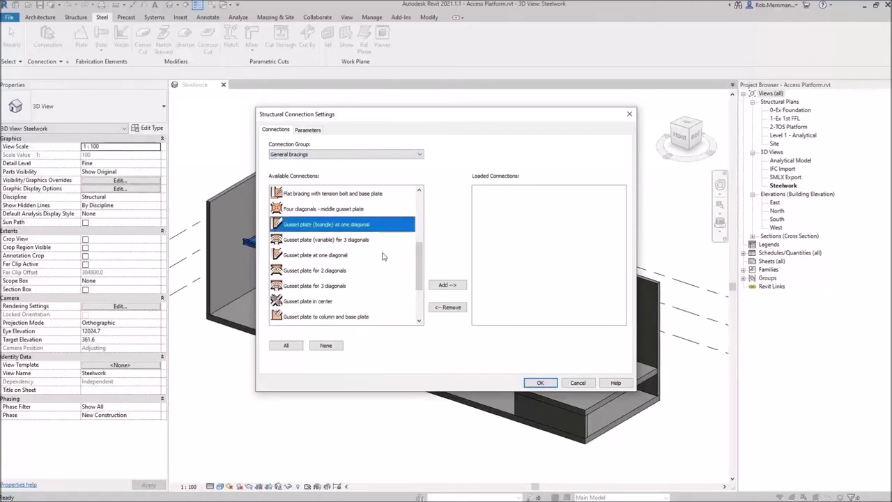
pyautogui.click(354, 256)
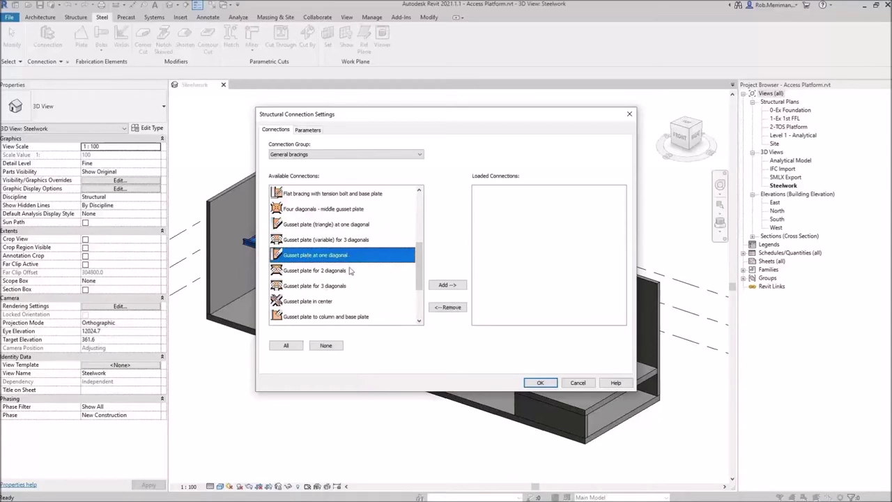
pyautogui.keyDown('ctrl'); pyautogui.click(350, 271); pyautogui.keyUp('ctrl')
pyautogui.click(447, 285)
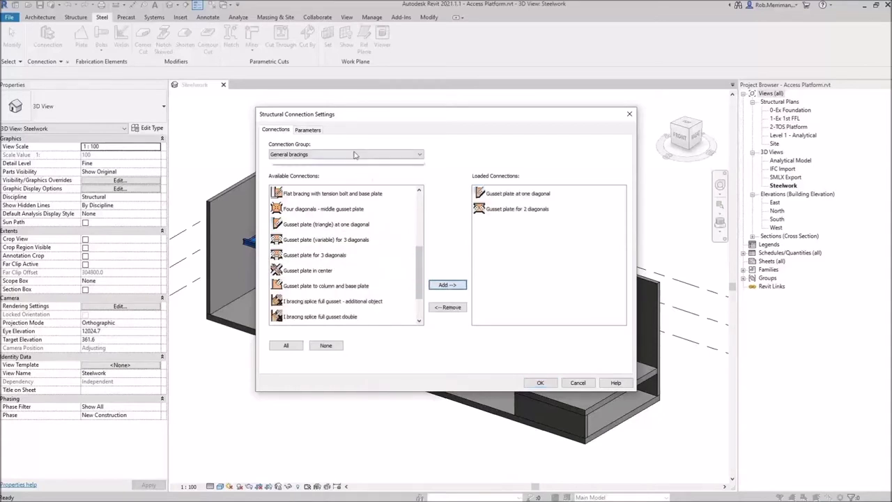
# - Load the Base plate, End plate and Stiffener connections from the Plates at beam group
pyautogui.click(356, 155)
pyautogui.click(323, 196)
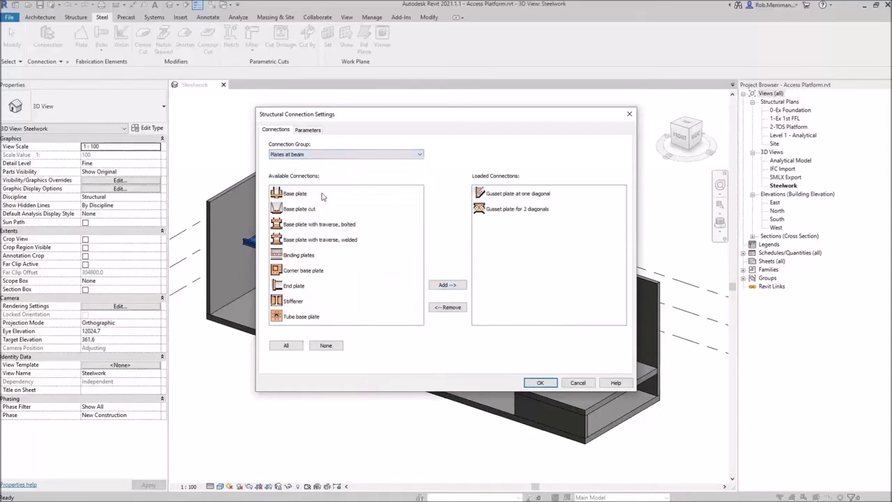
pyautogui.click(323, 198)
pyautogui.click(444, 285)
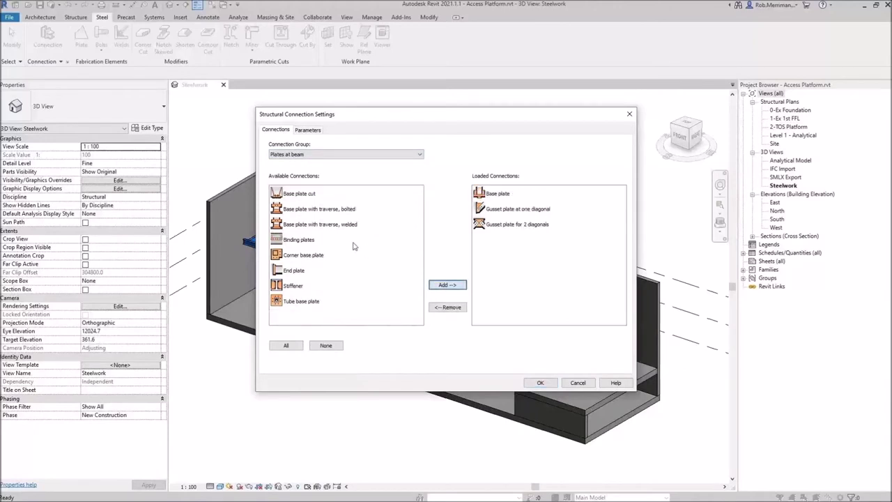
pyautogui.click(329, 272)
pyautogui.click(445, 285)
pyautogui.click(314, 272)
pyautogui.click(369, 273)
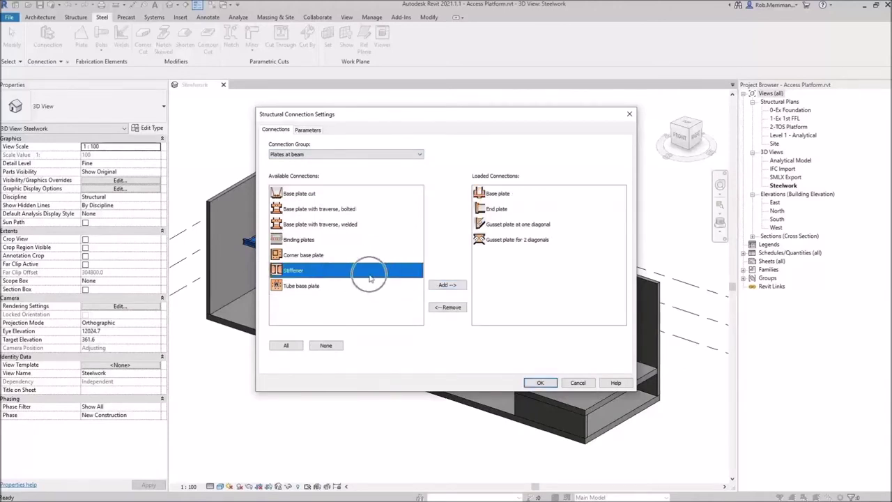
pyautogui.click(450, 284)
# - Load the Clip angle and Shear plate connections from the Platform beams group and accept the connection settings
pyautogui.click(345, 155)
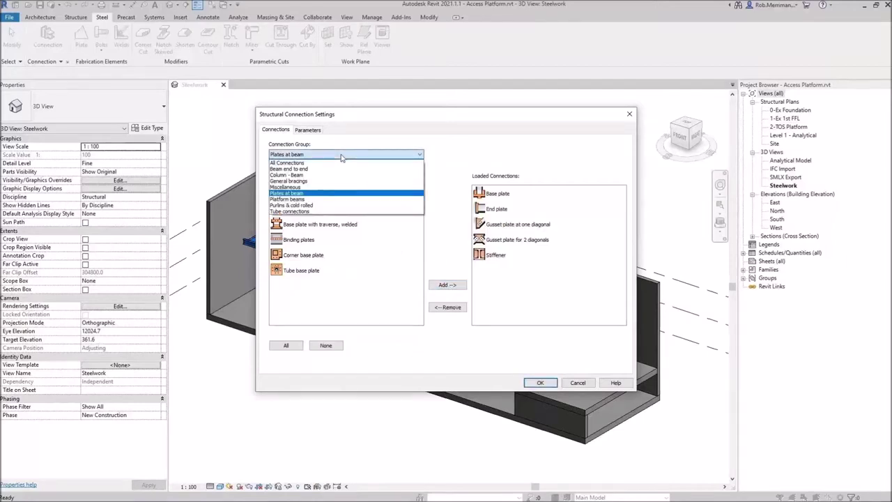
pyautogui.click(317, 200)
pyautogui.click(315, 195)
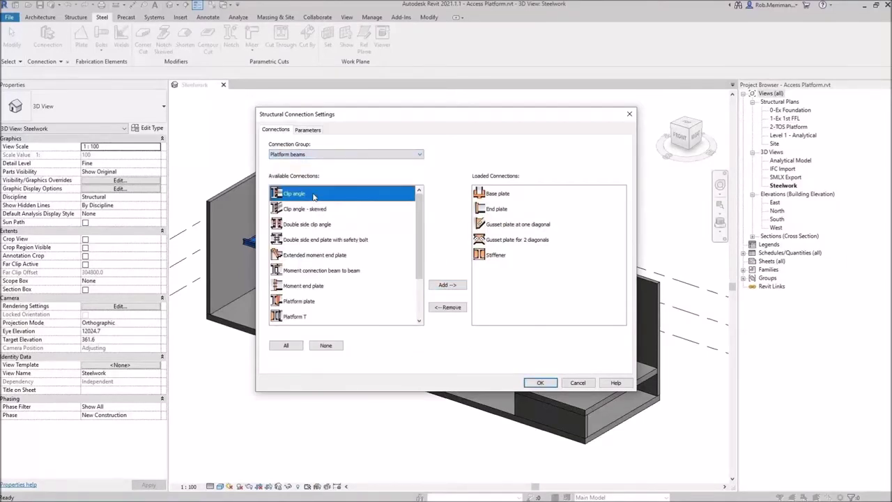
pyautogui.click(446, 284)
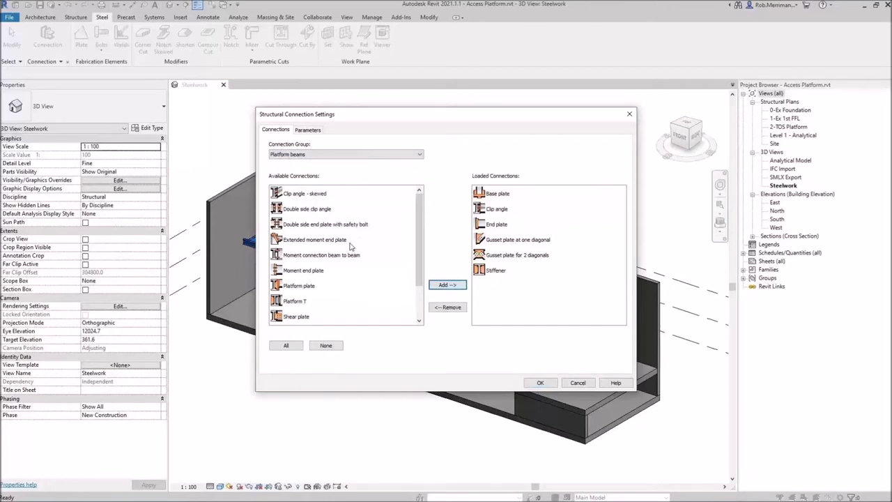
pyautogui.scroll(-1, 351, 246)
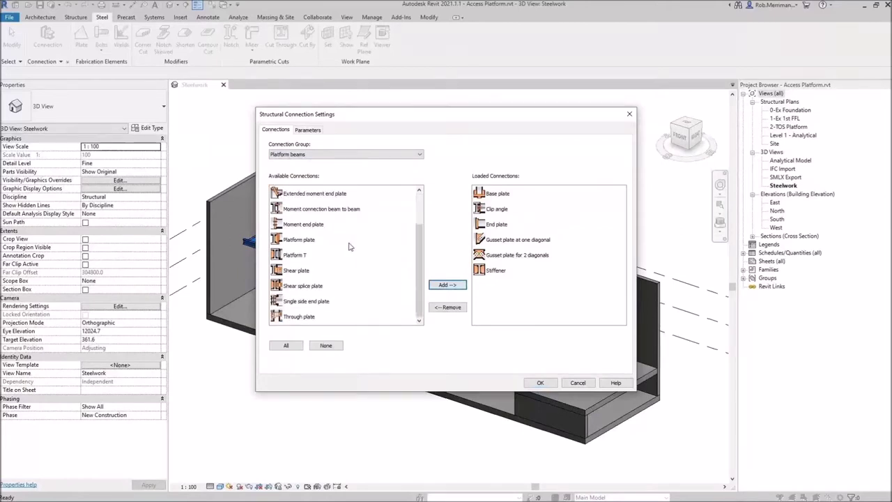
pyautogui.click(342, 269)
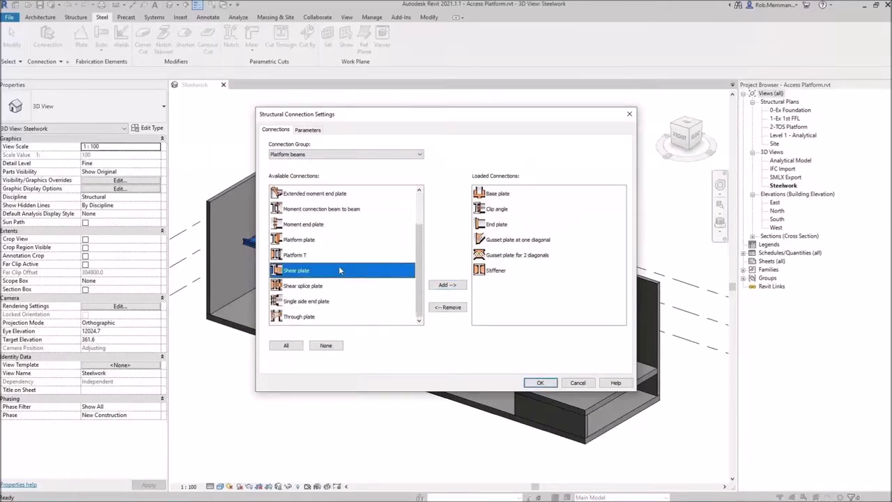
pyautogui.click(446, 285)
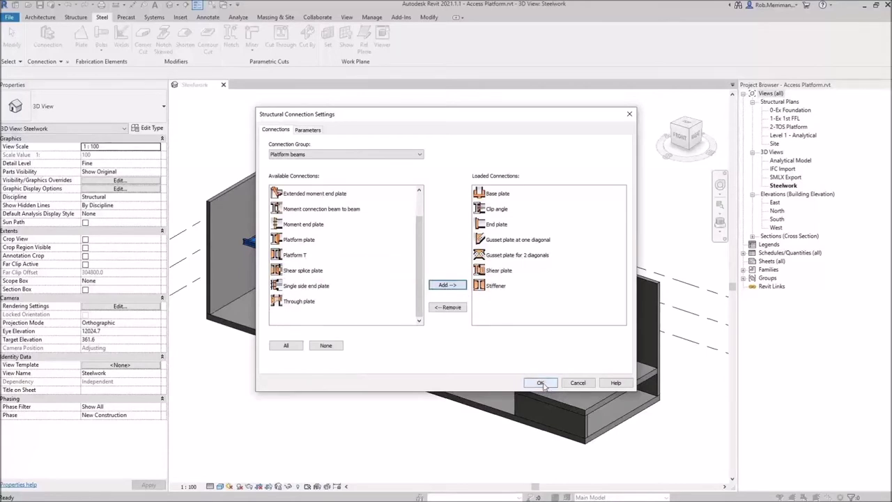
pyautogui.click(540, 382)
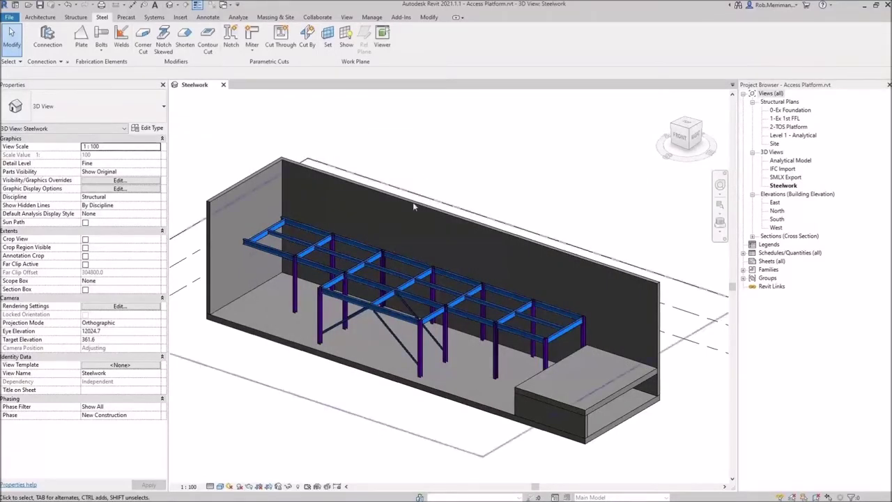
# - Add a structural connection to the UC152x152x37 column at location B-2 and set its type to Base plate
pyautogui.scroll(4, 298, 313)
pyautogui.click(298, 313)
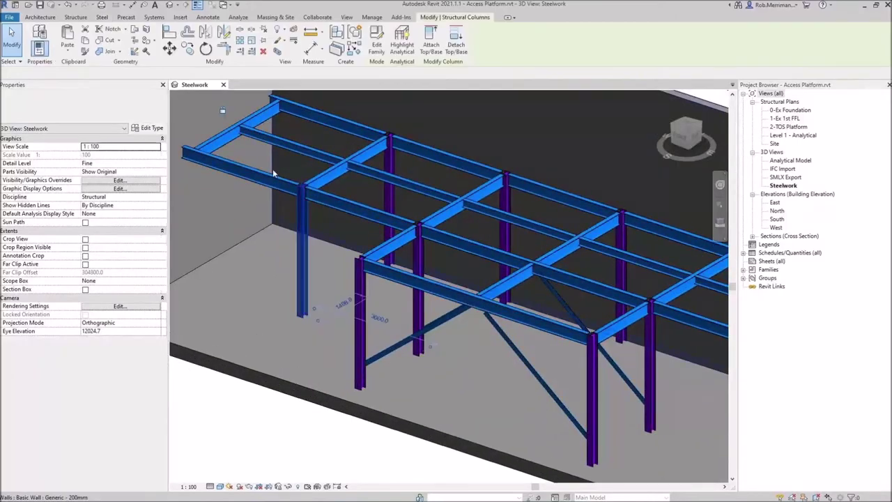
pyautogui.click(102, 16)
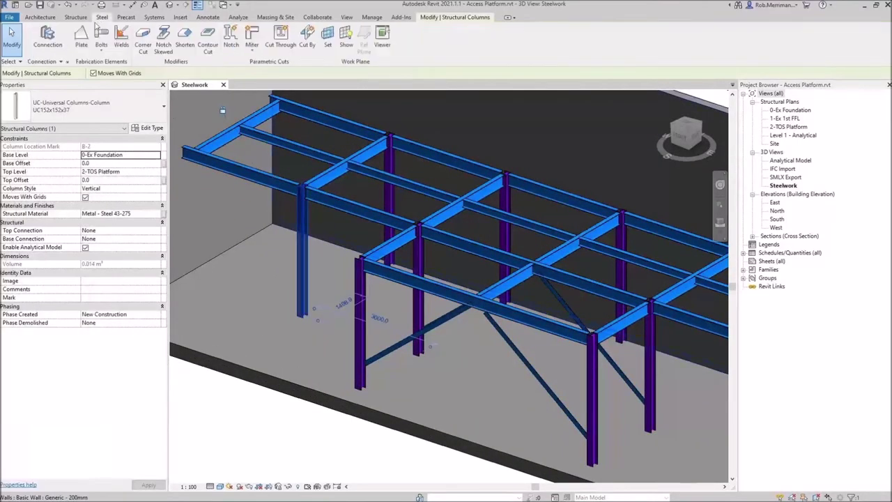
pyautogui.click(48, 39)
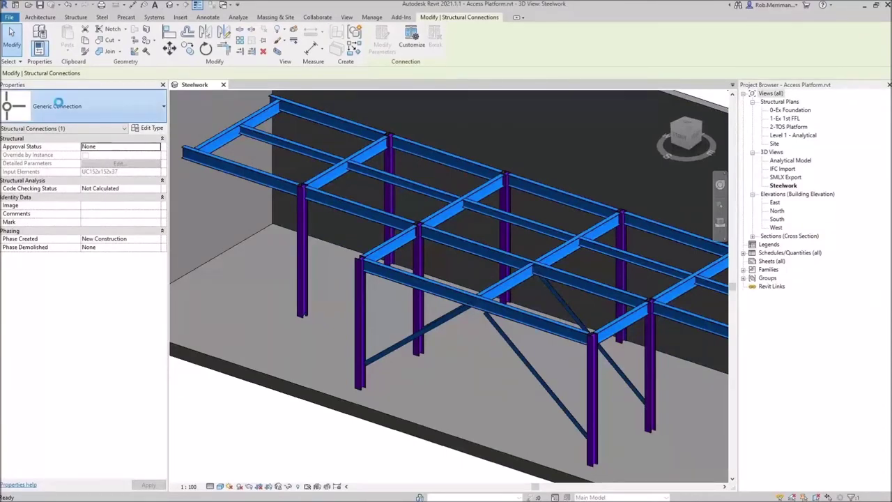
pyautogui.click(58, 105)
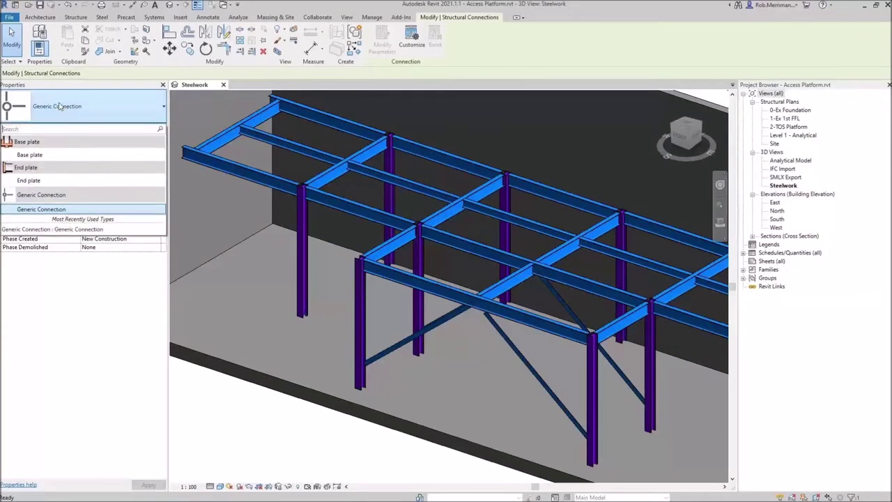
pyautogui.click(34, 158)
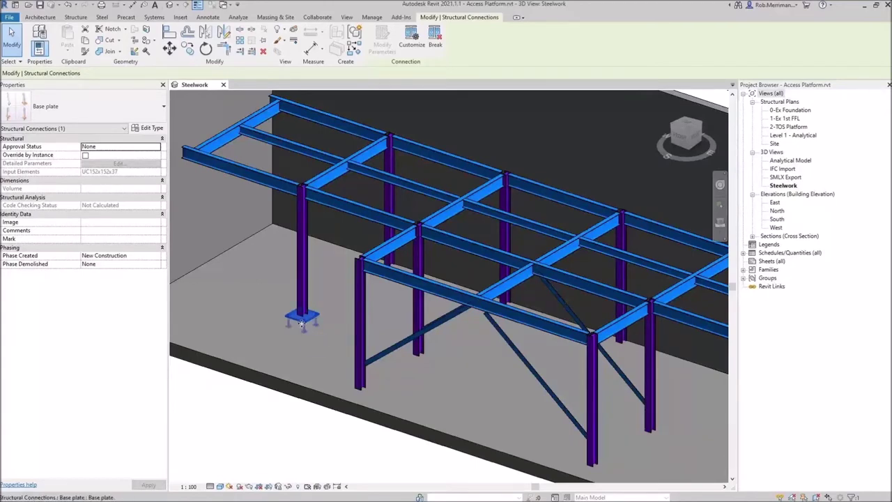
# - Duplicate the placed connection's Base plate type under the name "152 UC 300 Sq"
pyautogui.scroll(5, 296, 319)
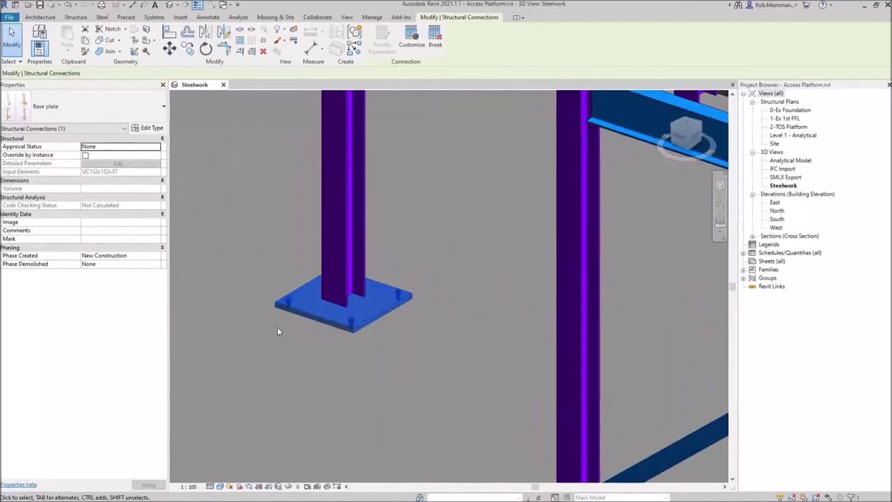
pyautogui.keyDown('shift'); pyautogui.moveTo(279, 327); pyautogui.dragTo(306, 322, button='middle'); pyautogui.keyUp('shift')
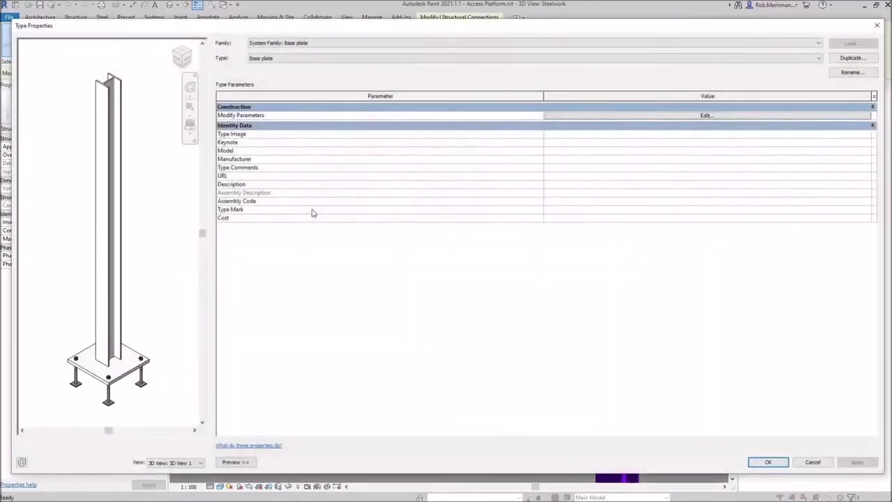
pyautogui.click(869, 61)
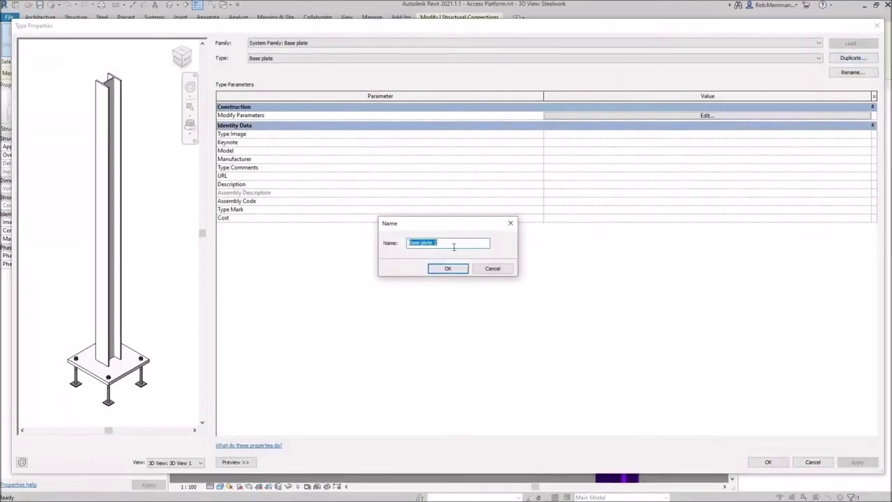
pyautogui.write('152 UC 300')
pyautogui.click(460, 270)
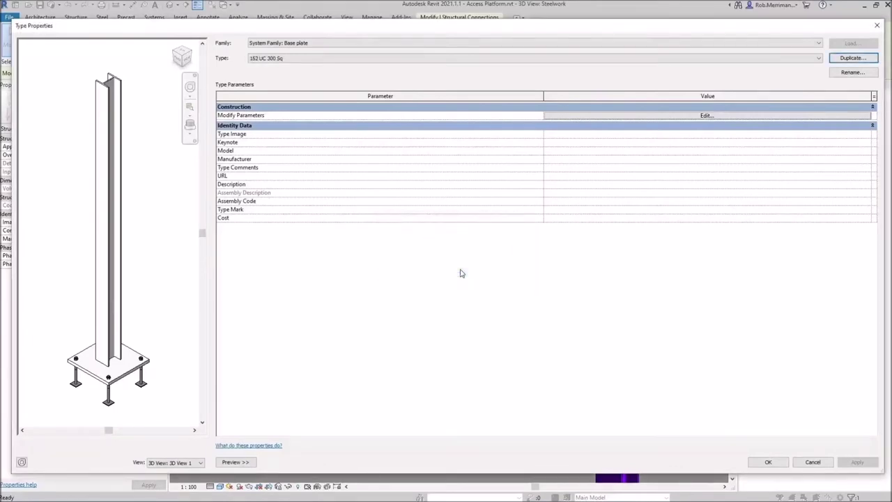
# - Open the new type's connection parameters for editing and set the plate thickness to 20
pyautogui.click(721, 118)
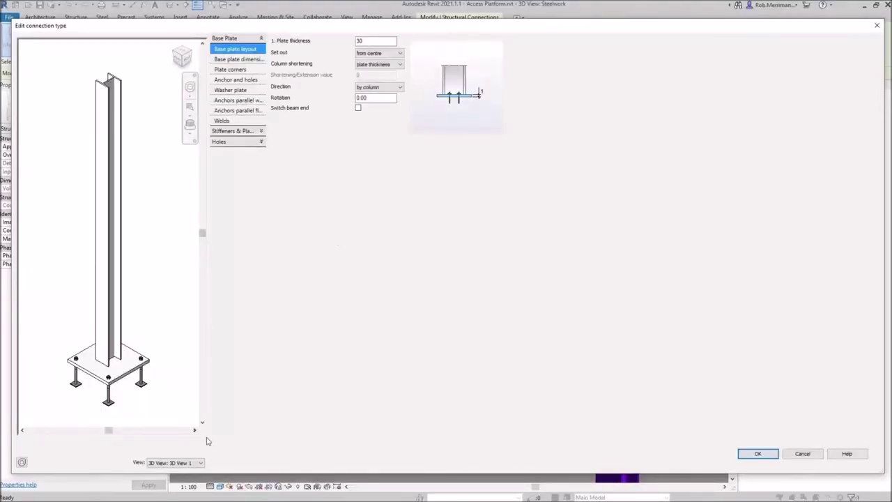
pyautogui.scroll(4, 99, 328)
pyautogui.moveTo(123, 334); pyautogui.dragTo(114, 314, button='middle')
pyautogui.moveTo(376, 43); pyautogui.dragTo(318, 45)
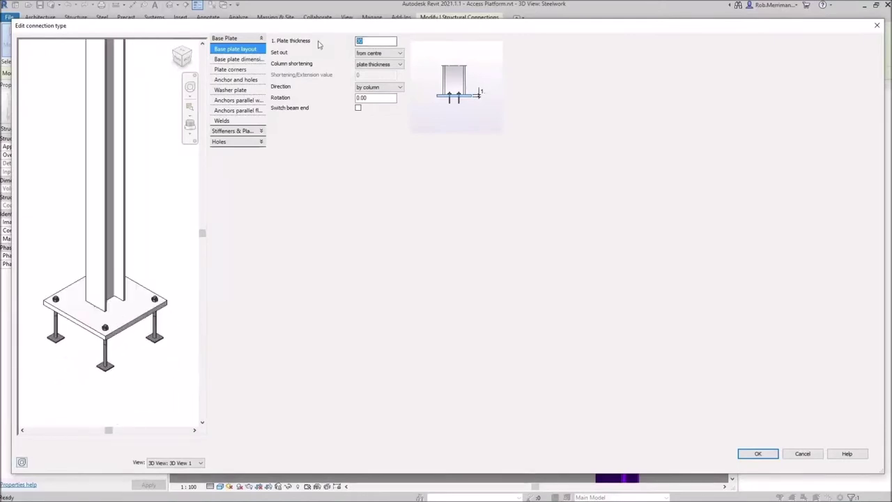
pyautogui.press('Return')
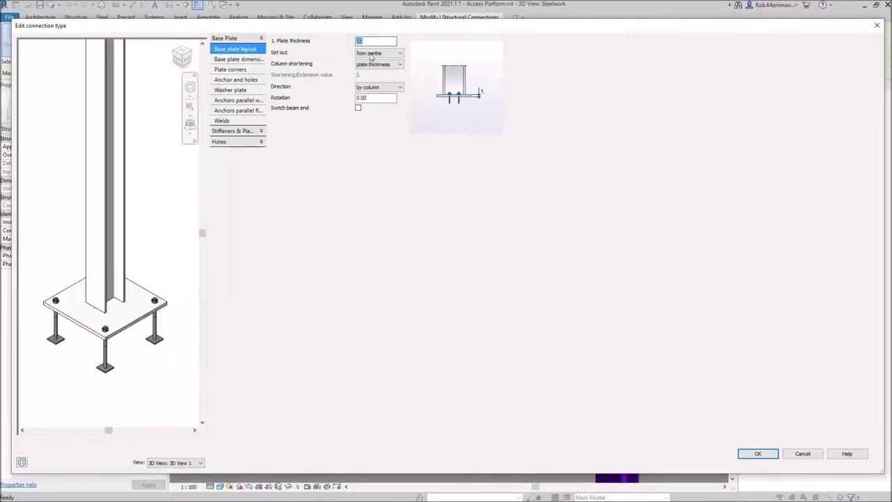
# - Set the base plate's column shortening to value, with a shortening/extension value of 45
pyautogui.click(377, 65)
pyautogui.click(377, 80)
pyautogui.moveTo(380, 76); pyautogui.dragTo(324, 75)
pyautogui.write('45')
pyautogui.press('Return')
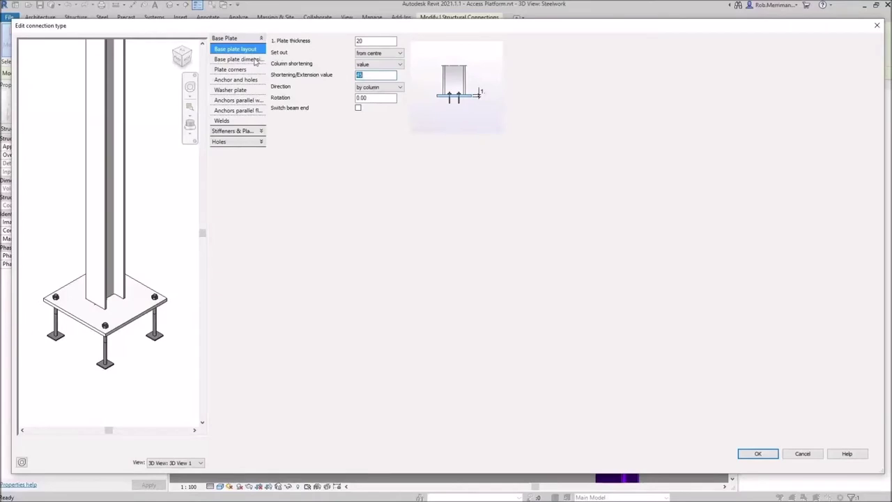
# - Set the base plate's Projection 1 to 150 with all projections equal, and show the plate corner settings
pyautogui.click(241, 60)
pyautogui.write('150')
pyautogui.press('Return')
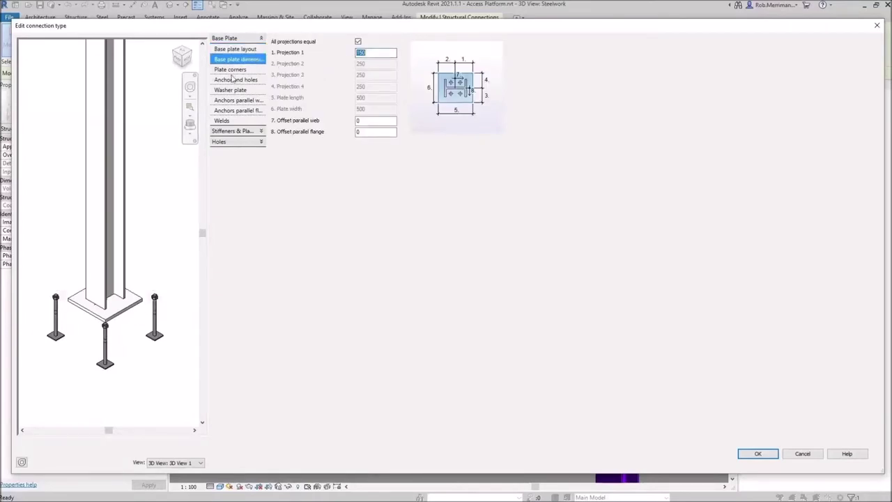
pyautogui.click(230, 70)
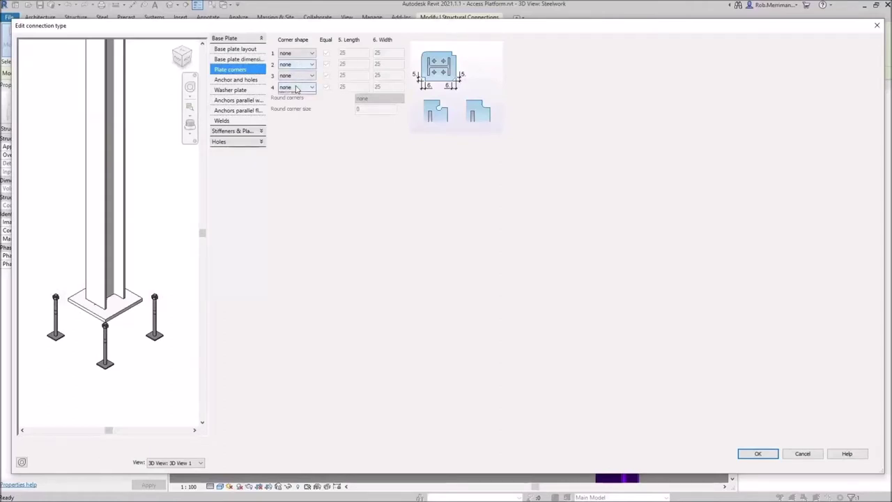
# - Try the fillet and convex shapes on base plate corner 4, and set it back to none
pyautogui.click(298, 87)
pyautogui.click(298, 102)
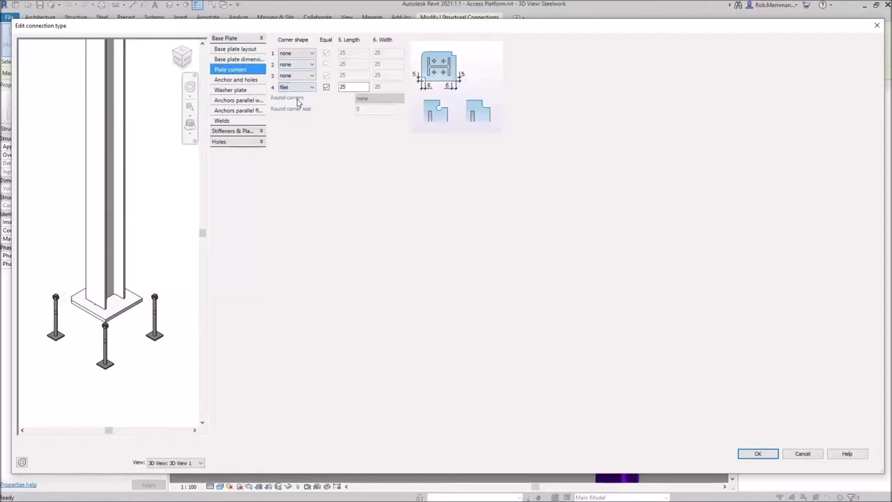
pyautogui.scroll(4, 75, 309)
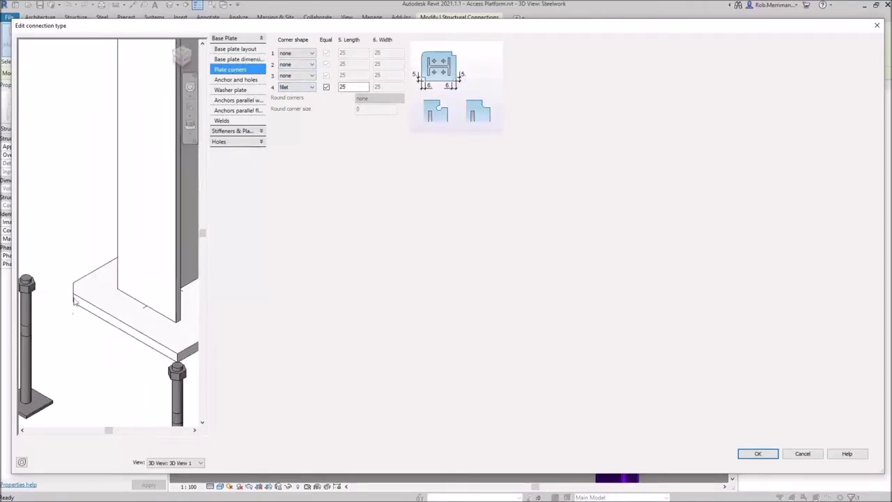
pyautogui.click(297, 87)
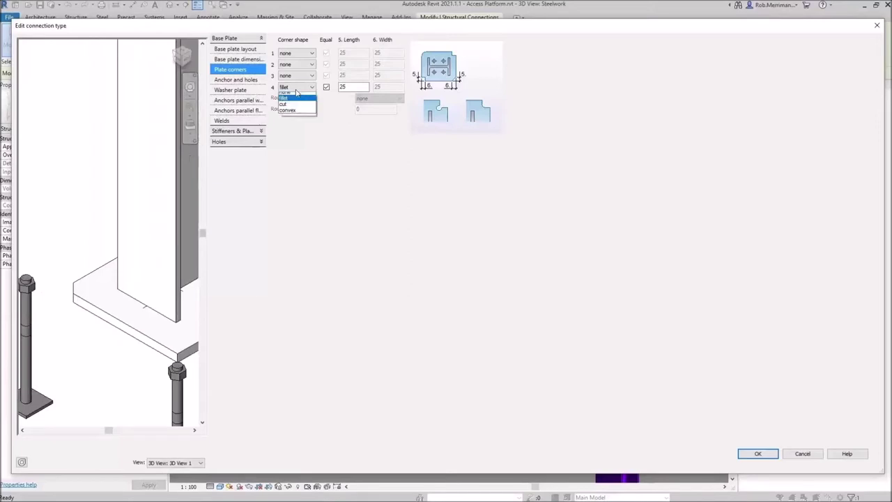
pyautogui.click(292, 113)
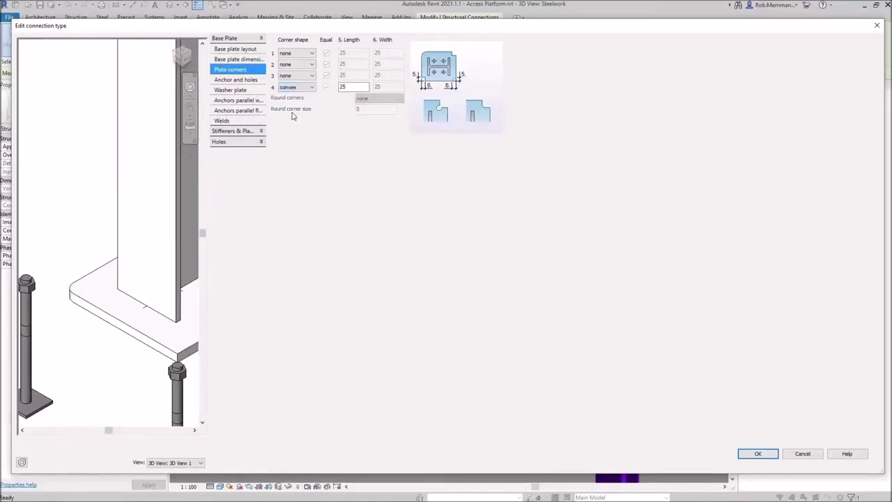
pyautogui.click(296, 87)
pyautogui.click(291, 96)
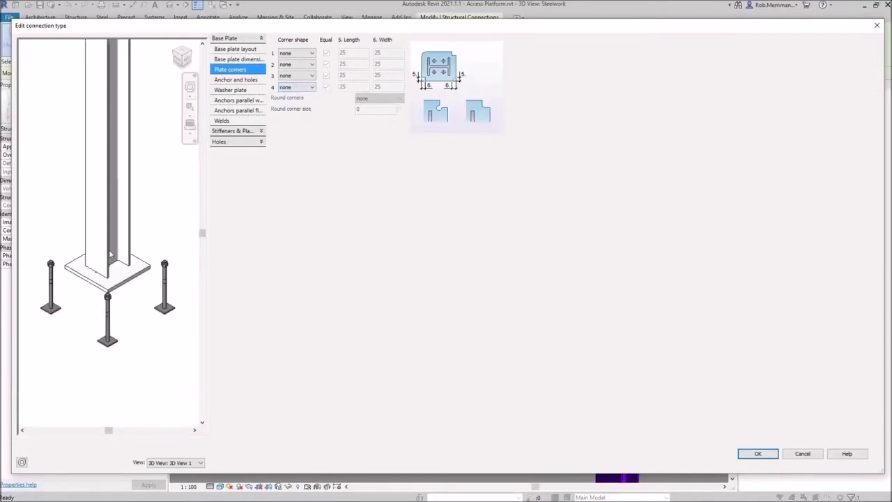
# - Set the base plate anchors to type HILTI HAS with a 16.00 mm diameter, and choose a longer anchor length
pyautogui.click(240, 81)
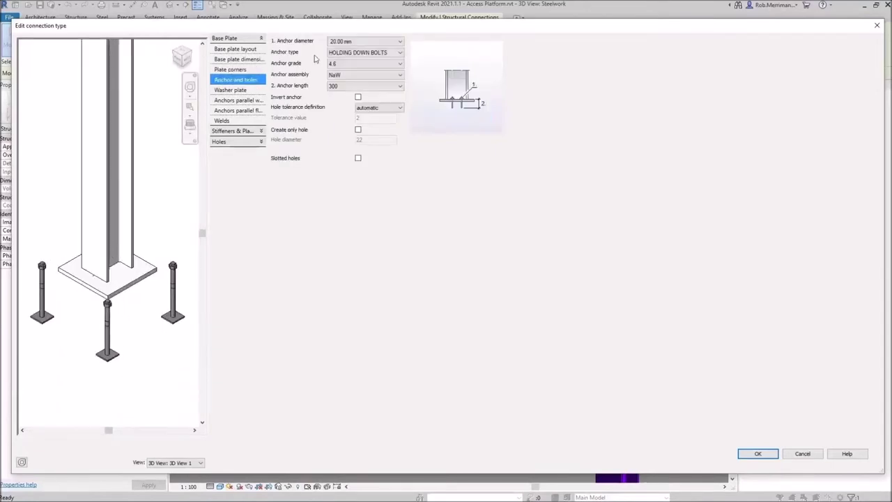
pyautogui.click(359, 52)
pyautogui.scroll(5, 369, 98)
pyautogui.scroll(3, 372, 94)
pyautogui.click(367, 108)
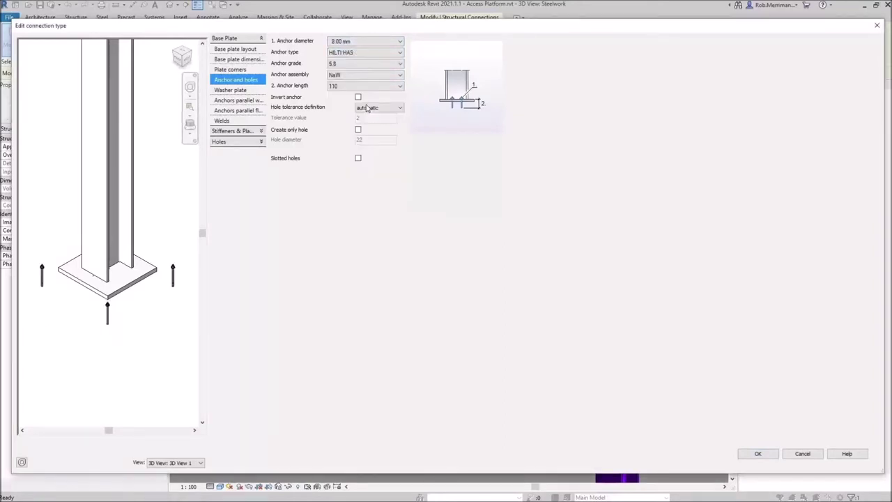
pyautogui.click(363, 43)
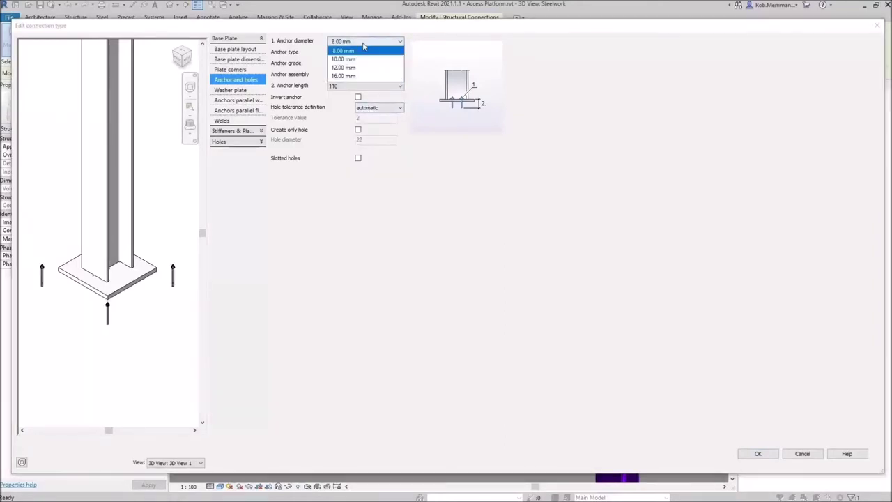
pyautogui.click(358, 70)
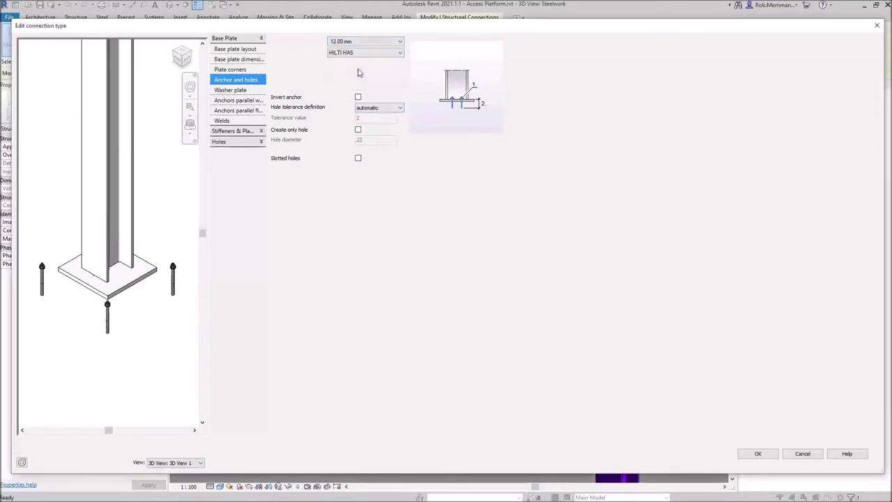
pyautogui.click(361, 43)
pyautogui.click(353, 77)
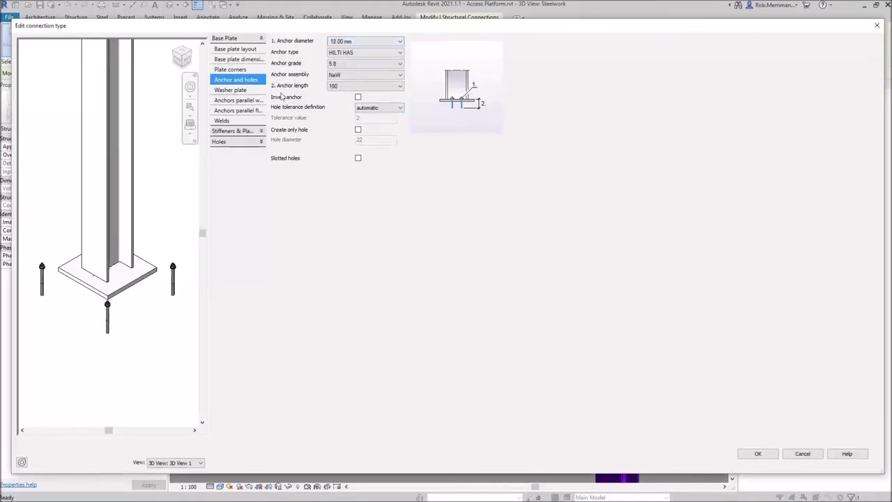
pyautogui.click(352, 86)
pyautogui.click(344, 110)
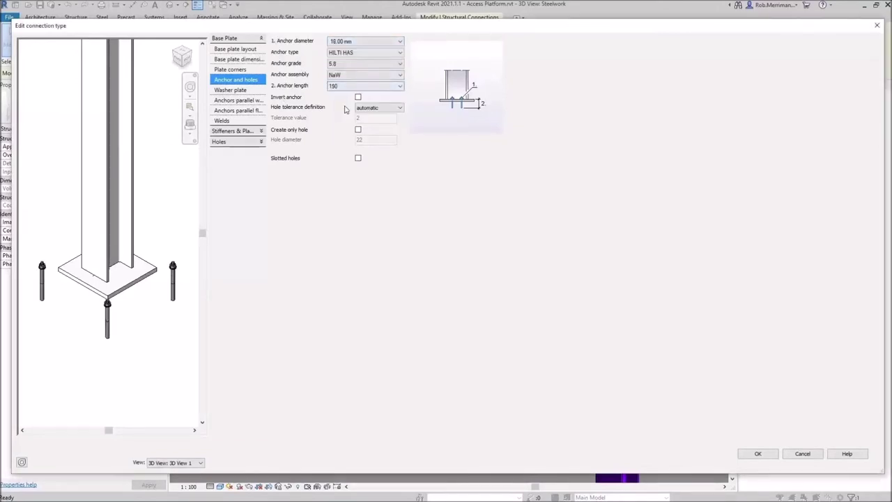
# - Set the anchors' intermediate distance to 220 both parallel to the web and parallel to the flange
pyautogui.click(240, 101)
pyautogui.doubleClick(367, 53)
pyautogui.write('220')
pyautogui.press('Return')
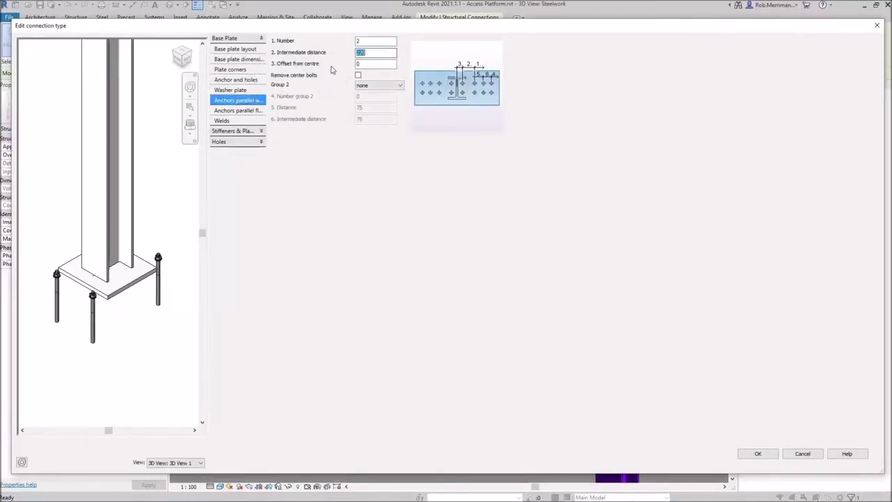
pyautogui.click(244, 111)
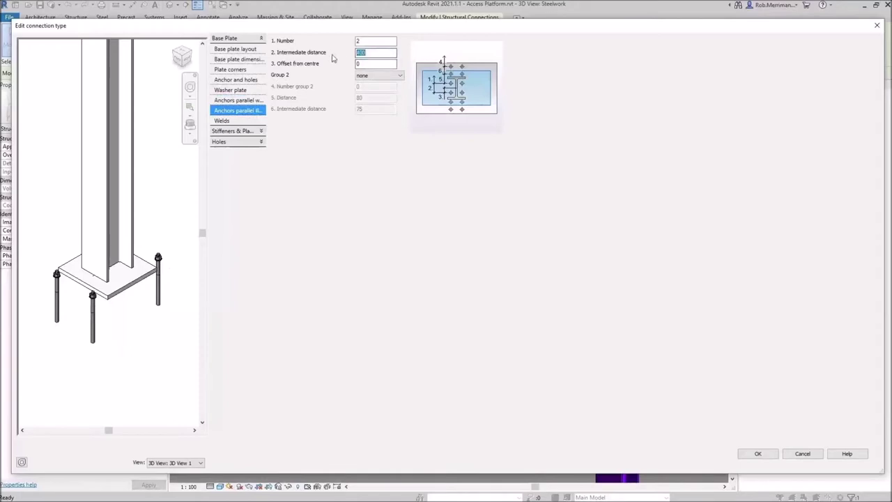
pyautogui.write('220')
pyautogui.press('Return')
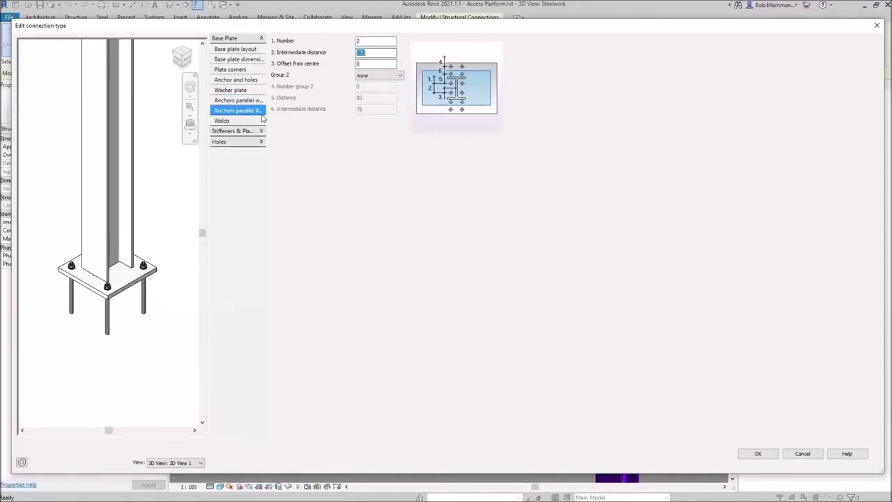
# - Make the base plate weld run all around, and accept the connection parameters and type properties
pyautogui.click(233, 122)
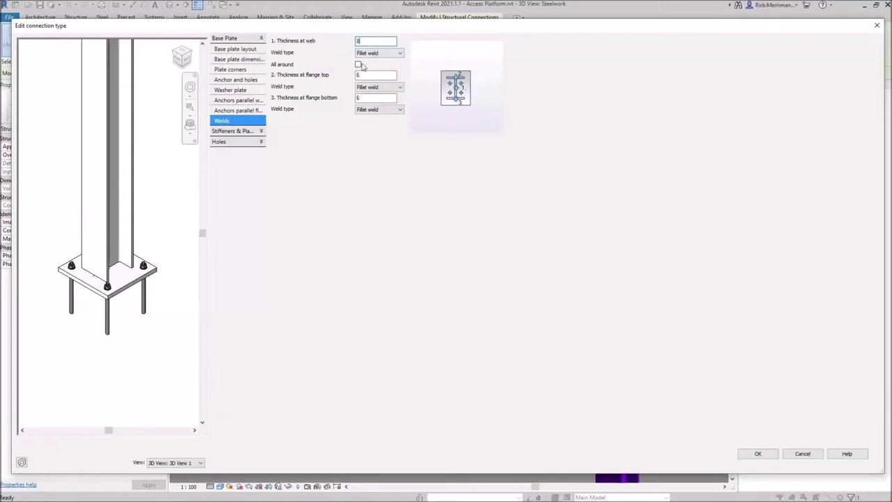
pyautogui.click(358, 65)
pyautogui.click(358, 64)
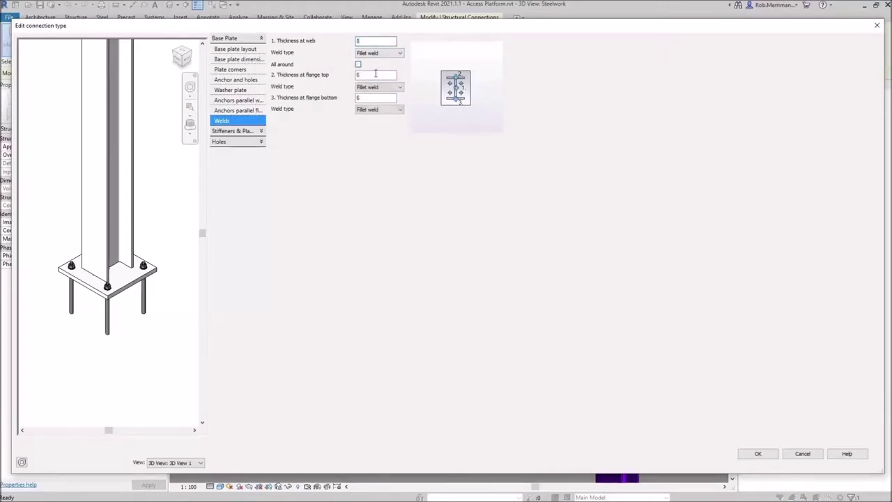
pyautogui.click(359, 66)
pyautogui.click(758, 453)
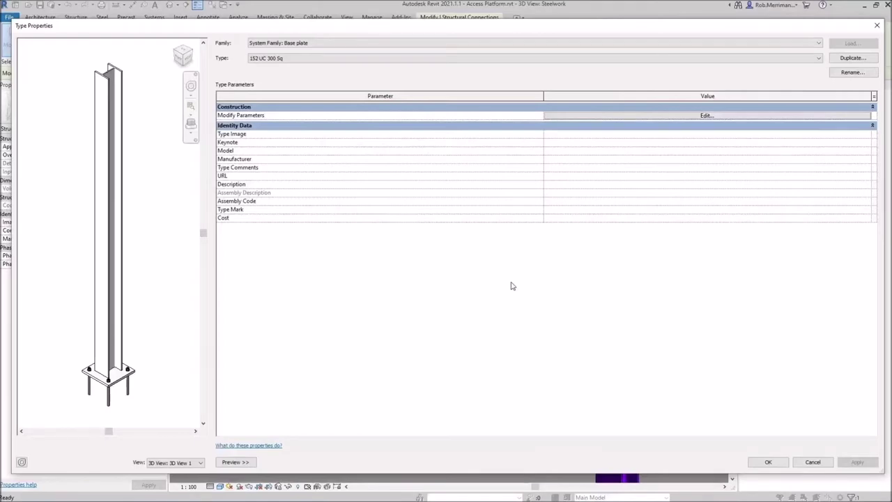
pyautogui.click(767, 461)
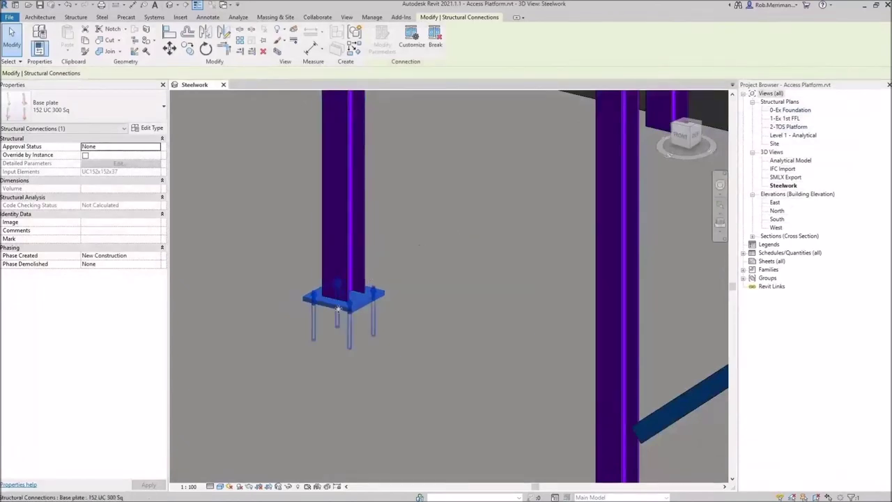
# - Examine the customised base plate at the column foot from close up and within the whole frame
pyautogui.scroll(2, 342, 314)
pyautogui.keyDown('shift'); pyautogui.moveTo(405, 322); pyautogui.dragTo(395, 289, button='middle'); pyautogui.keyUp('shift')
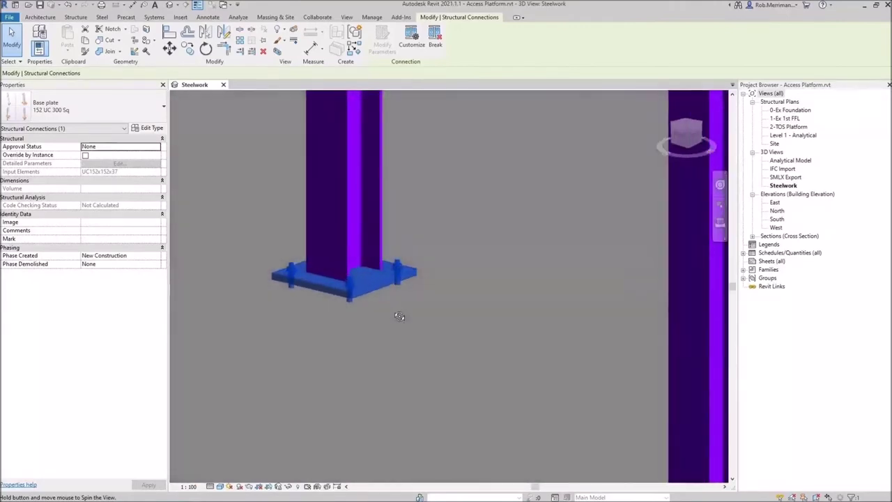
pyautogui.scroll(-5, 377, 320)
pyautogui.press('Escape')
pyautogui.scroll(-4, 379, 286)
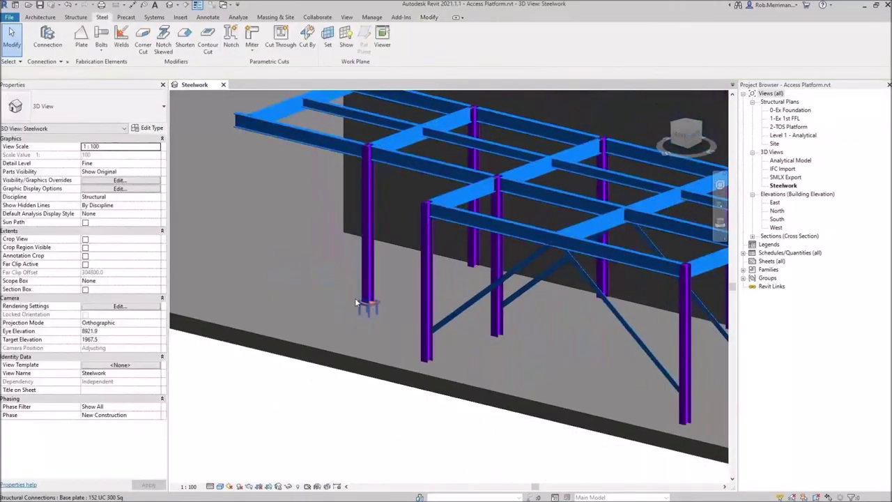
pyautogui.scroll(5, 348, 251)
pyautogui.scroll(-5, 346, 245)
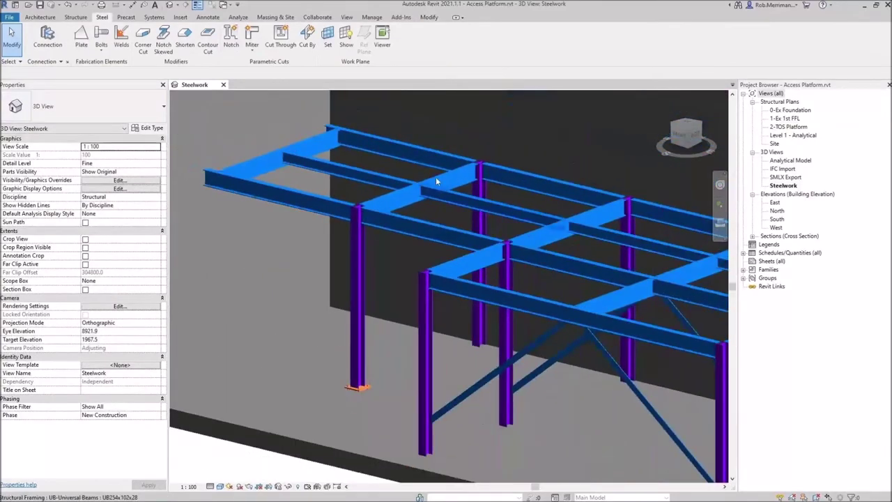
# - Connect the UC152x152x37 column and the UB254x102x28 beam framing into its top, using the Shear plate connection type
pyautogui.scroll(7, 485, 167)
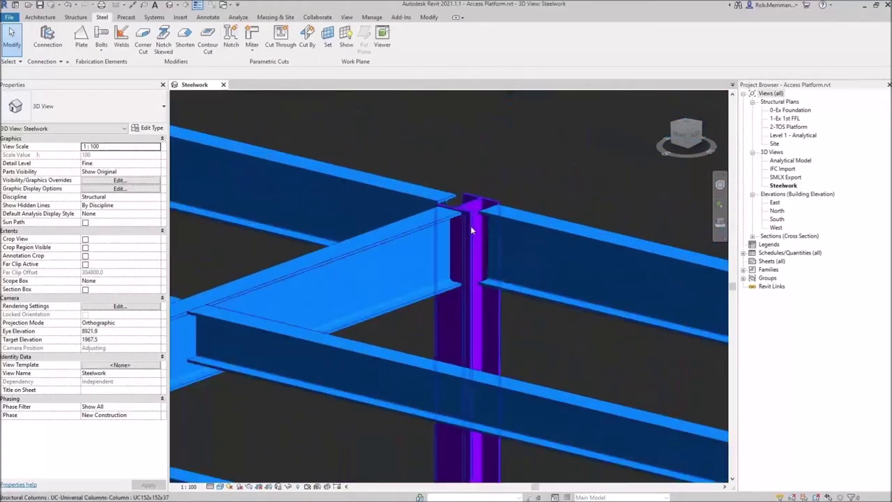
pyautogui.click(474, 315)
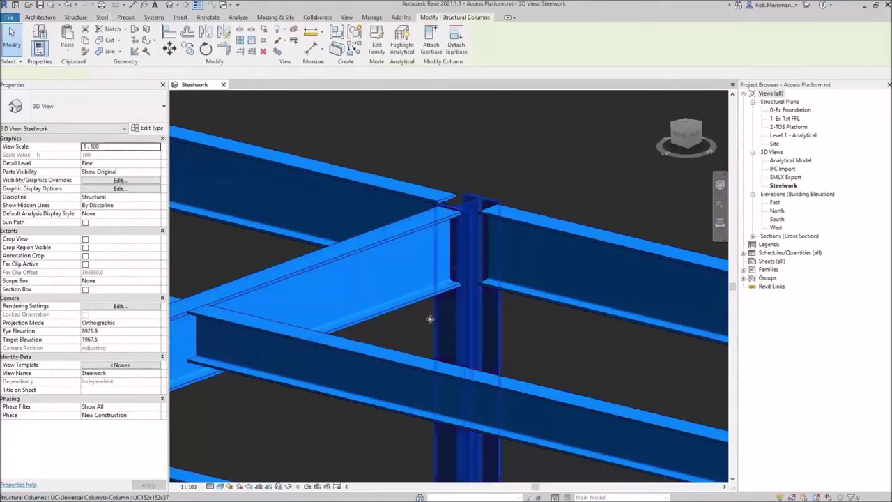
pyautogui.keyDown('ctrl'); pyautogui.click(368, 246); pyautogui.keyUp('ctrl')
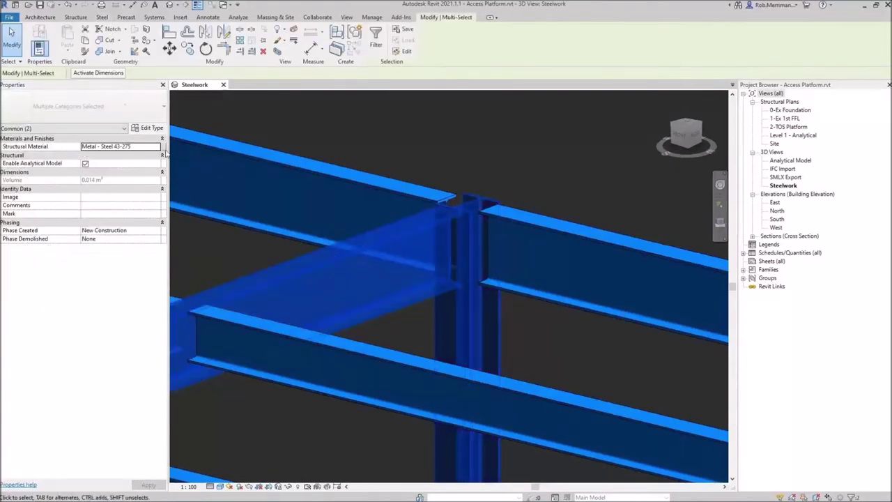
pyautogui.click(78, 18)
pyautogui.click(102, 18)
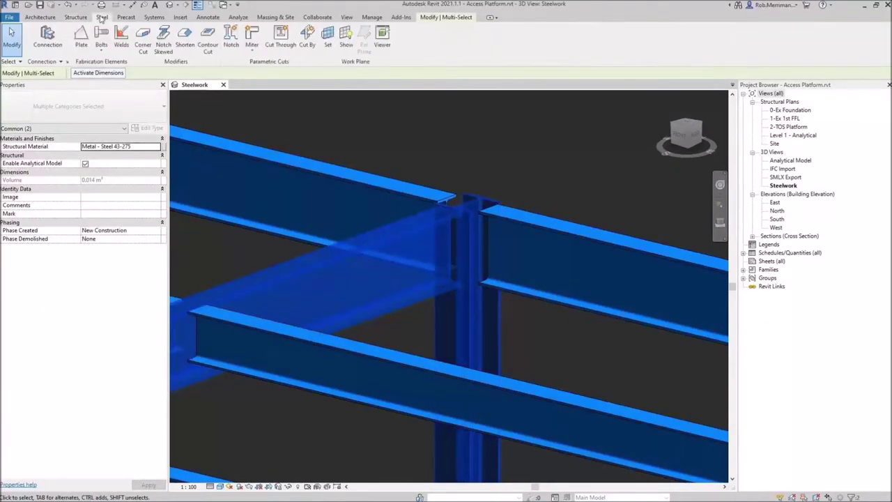
pyautogui.click(42, 39)
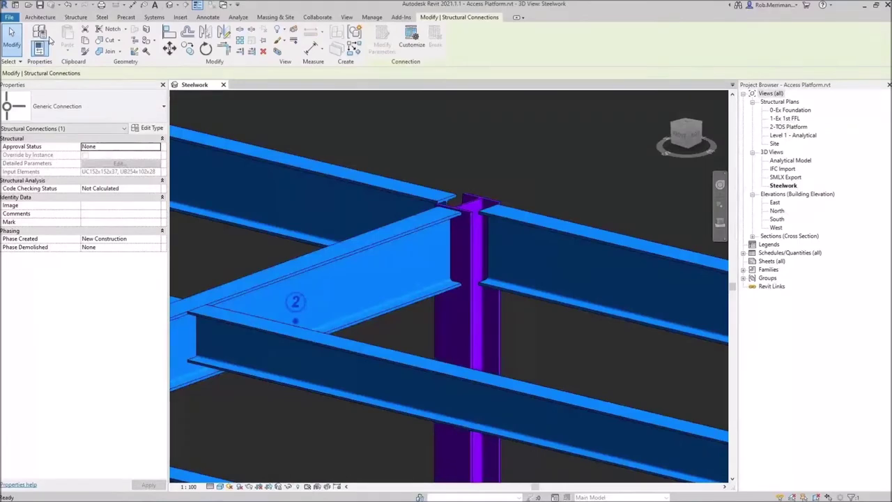
pyautogui.click(78, 112)
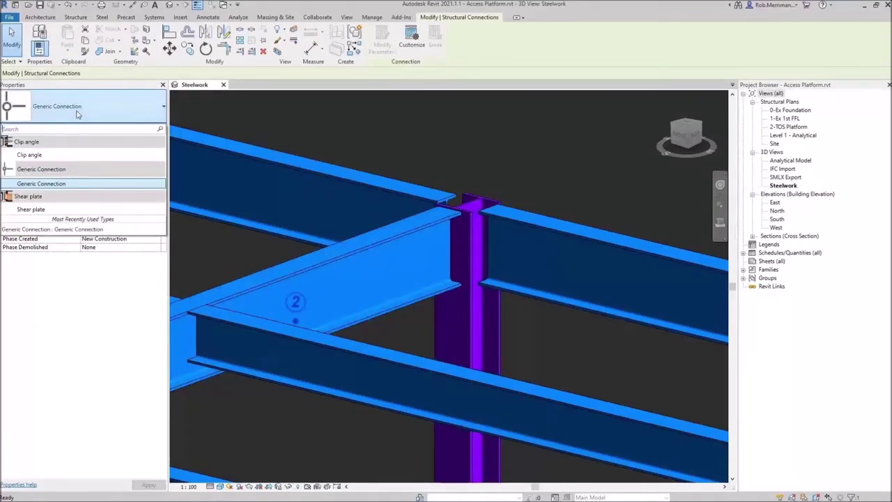
pyautogui.click(43, 209)
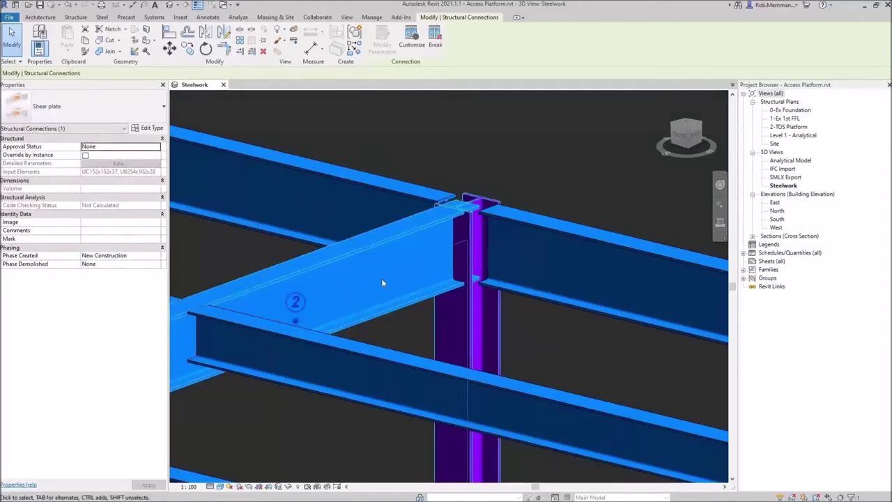
# - Try reversing the order of the shear plate's connected elements, and restore the column as the first element
pyautogui.keyDown('shift'); pyautogui.moveTo(461, 295); pyautogui.dragTo(415, 313, button='middle'); pyautogui.keyUp('shift')
pyautogui.scroll(-2, 453, 257)
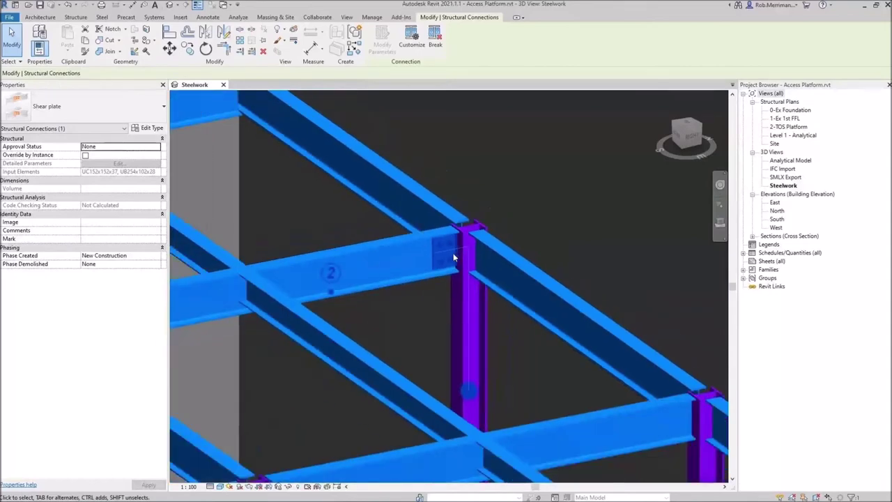
pyautogui.click(472, 392)
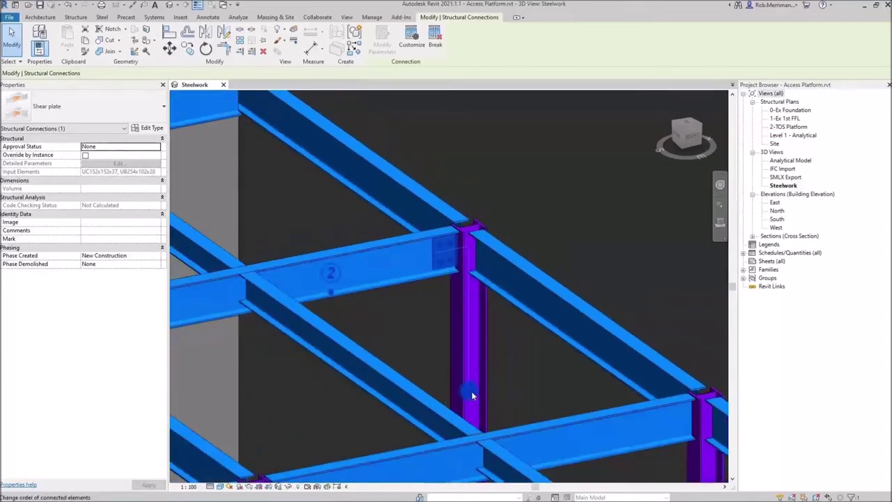
pyautogui.click(332, 291)
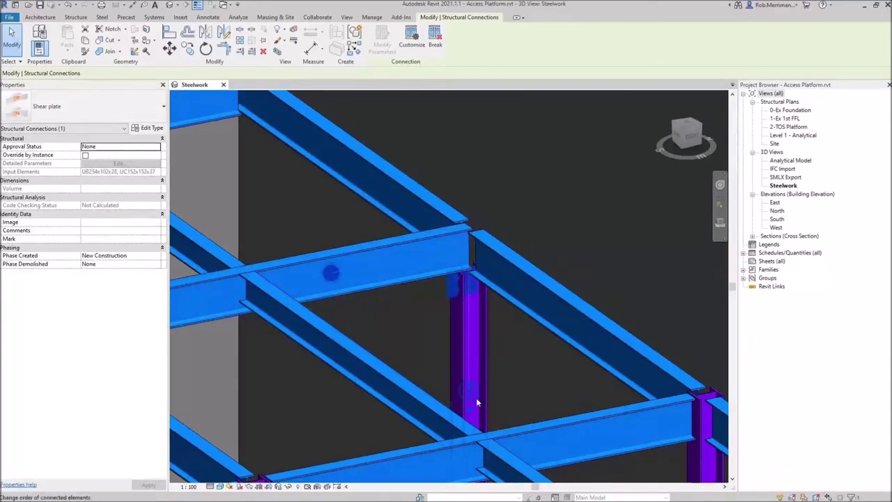
pyautogui.moveTo(338, 272)
pyautogui.mouseDown()
pyautogui.moveTo(472, 347)
pyautogui.moveTo(476, 390)
pyautogui.mouseUp()
pyautogui.click(474, 391)
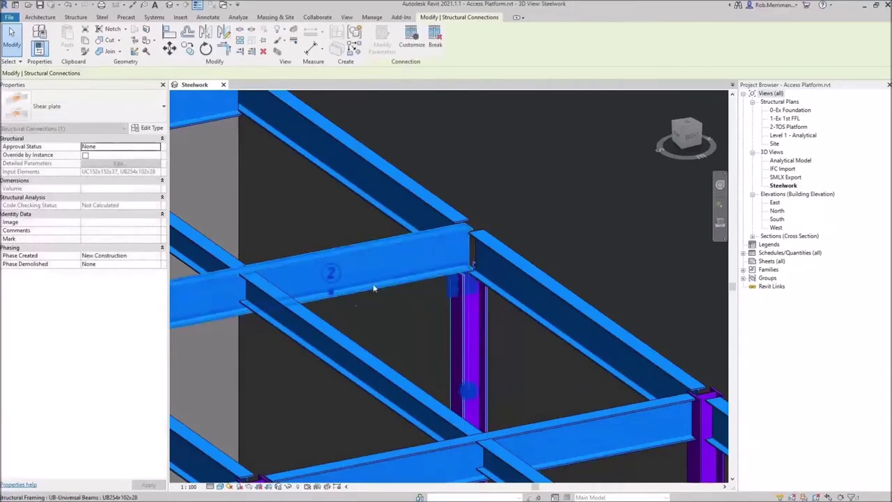
pyautogui.scroll(3, 454, 264)
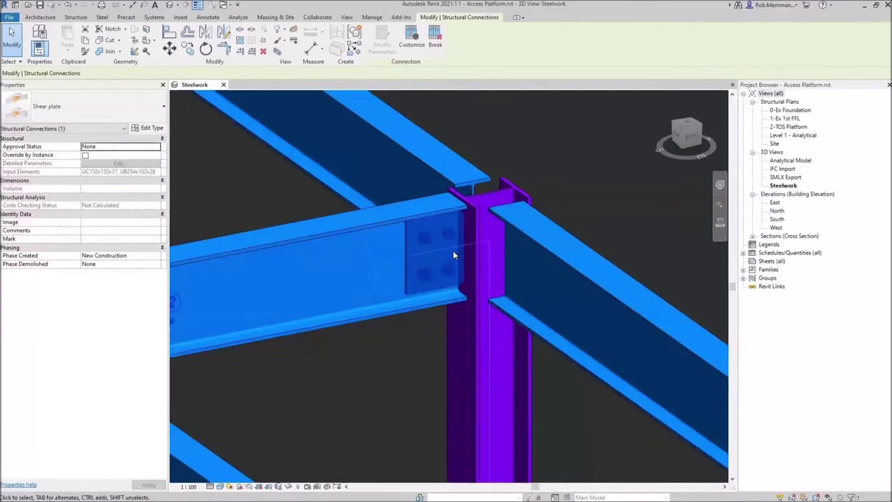
# - Duplicate the shear plate connection type under the name 10mm 6 Bolt
pyautogui.click(146, 130)
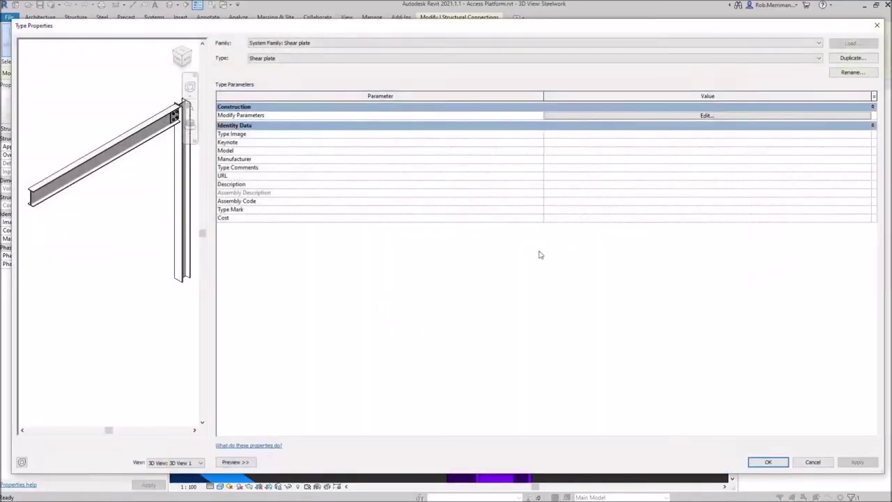
pyautogui.click(849, 59)
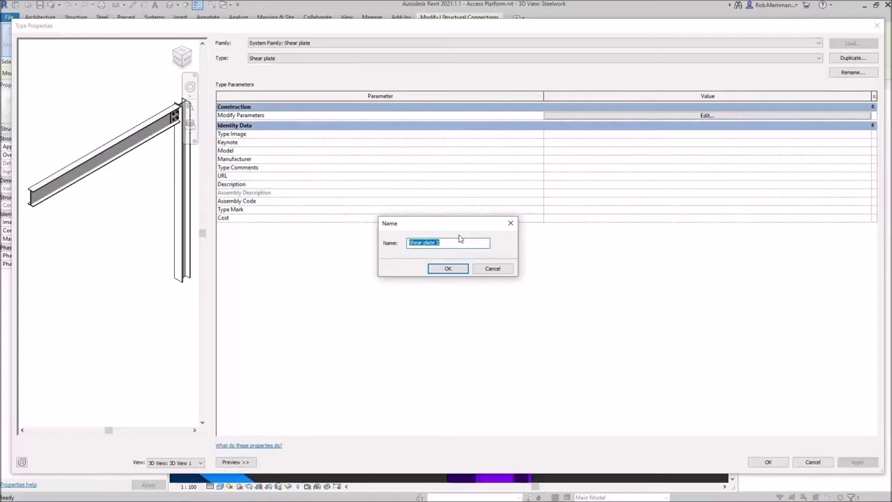
pyautogui.write('6')
pyautogui.press('BackSpace')
pyautogui.write('10mm S Bolt')
pyautogui.click(426, 242)
pyautogui.write('6-')
pyautogui.click(438, 270)
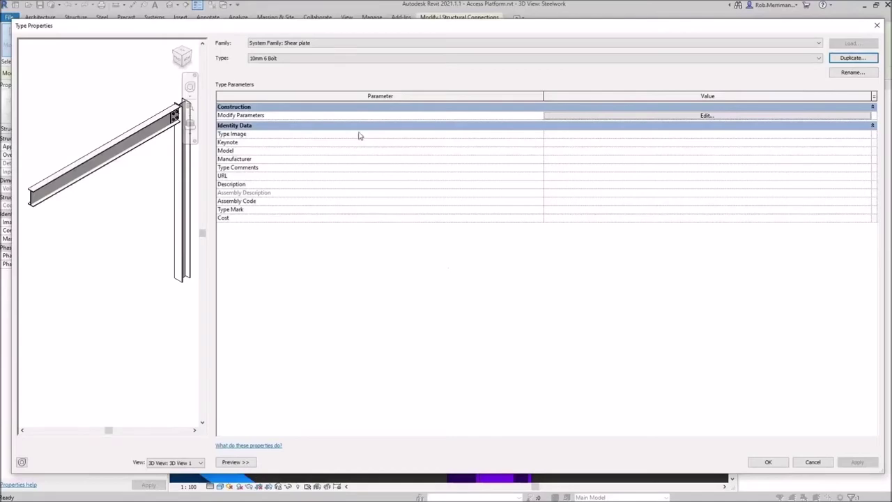
# - Open the parameters of the 10mm 6 Bolt type and set the plate shape's corner finish to Default
pyautogui.click(722, 115)
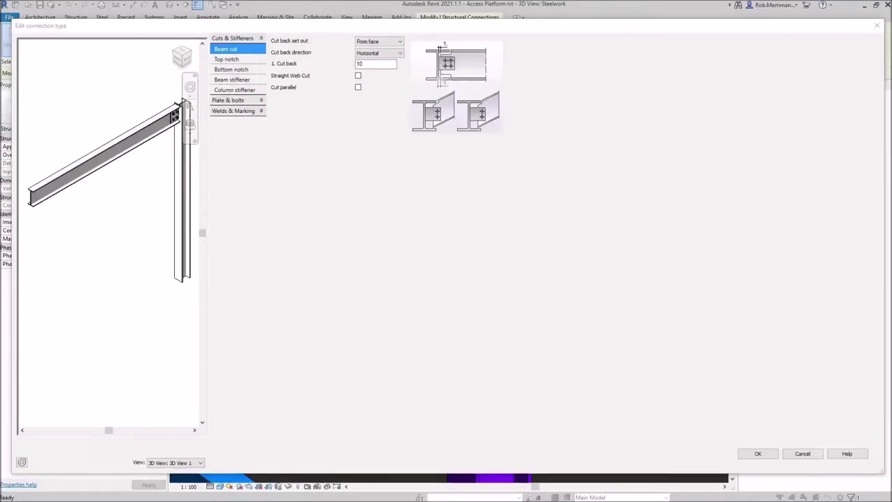
pyautogui.scroll(5, 149, 113)
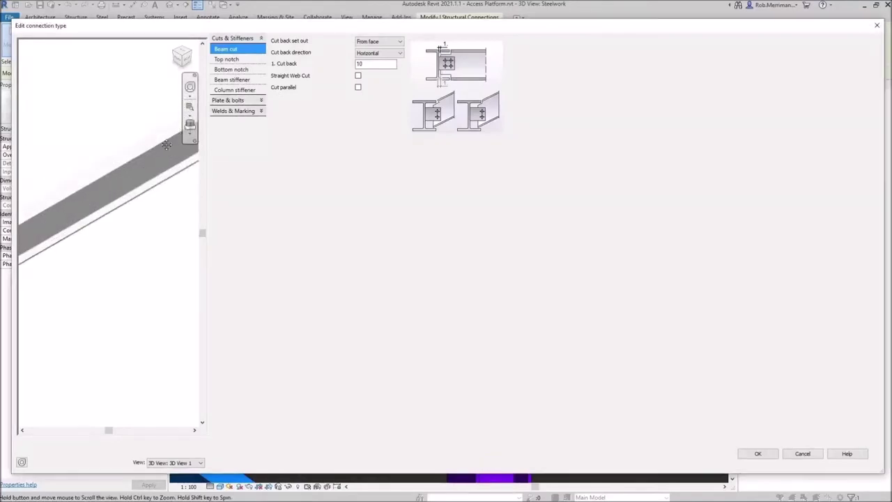
pyautogui.moveTo(130, 184)
pyautogui.keyDown('shift'); pyautogui.mouseDown(button='middle')
pyautogui.moveTo(122, 162)
pyautogui.moveTo(120, 170)
pyautogui.mouseUp(button='middle'); pyautogui.keyUp('shift')
pyautogui.click(249, 59)
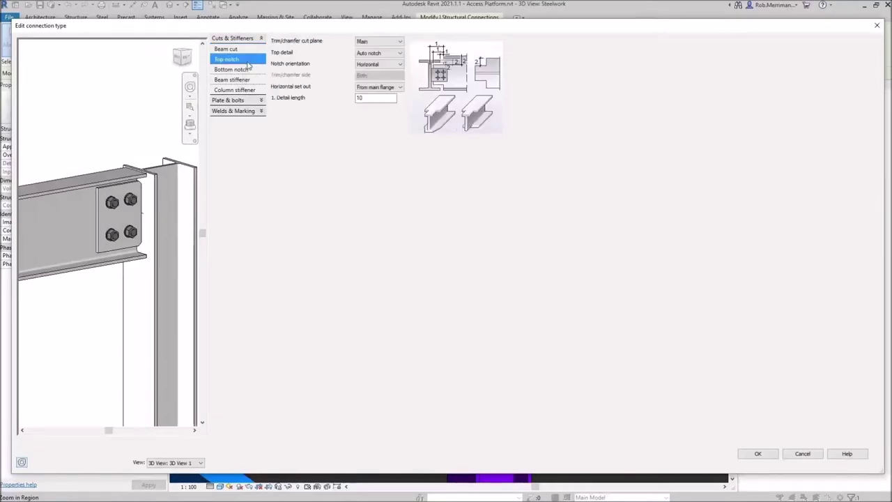
pyautogui.click(258, 101)
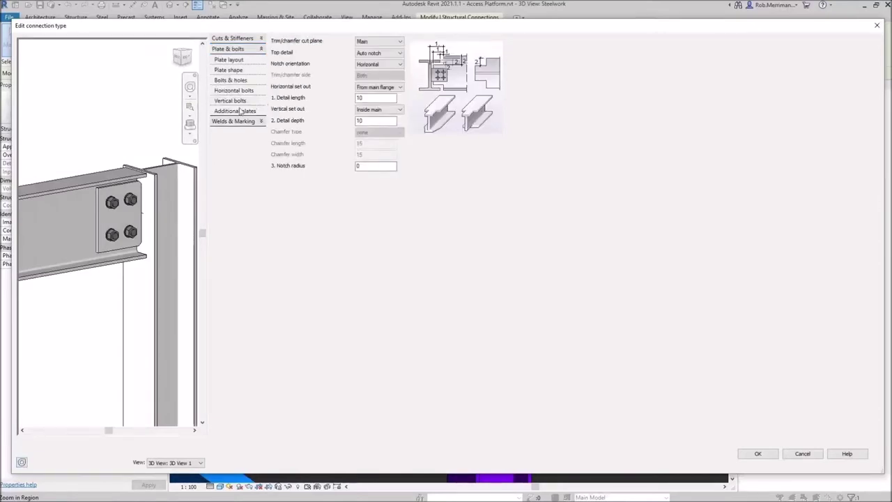
pyautogui.click(236, 61)
pyautogui.click(235, 71)
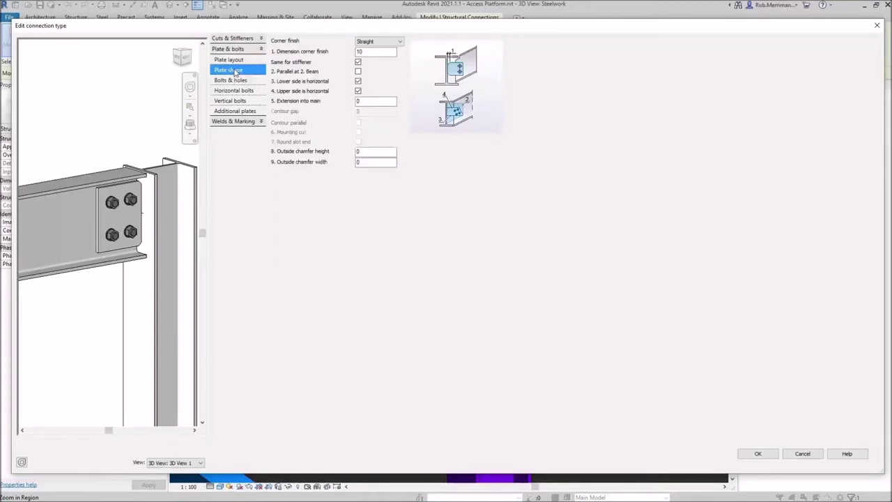
pyautogui.click(378, 41)
pyautogui.click(377, 55)
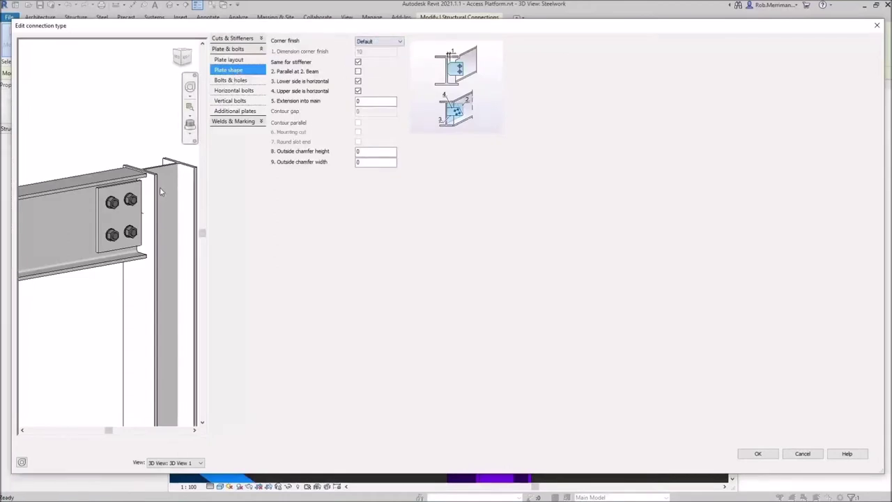
# - Set the shear plate's horizontal bolt edge distance and end edge distance to 50 mm each
pyautogui.click(237, 80)
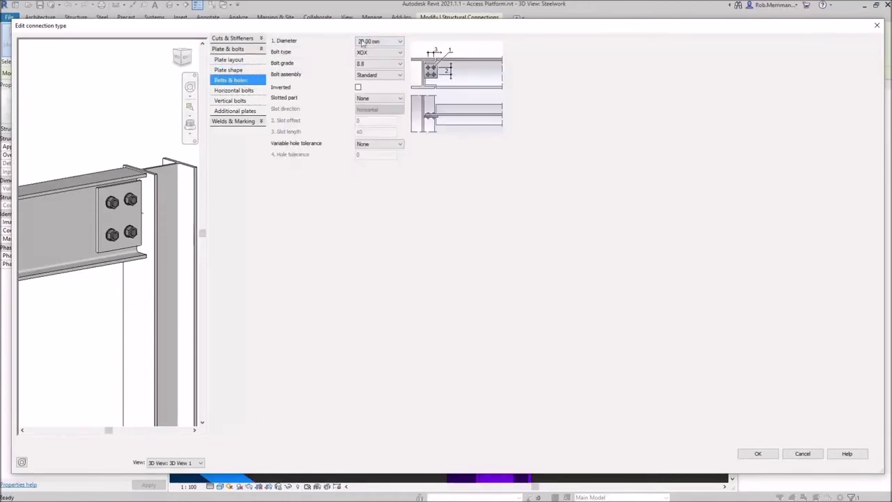
pyautogui.click(234, 91)
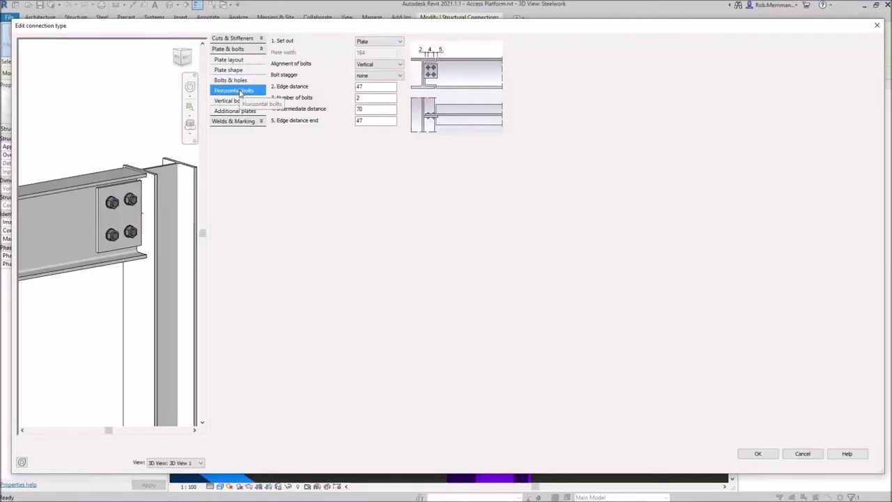
pyautogui.doubleClick(360, 87)
pyautogui.write('50')
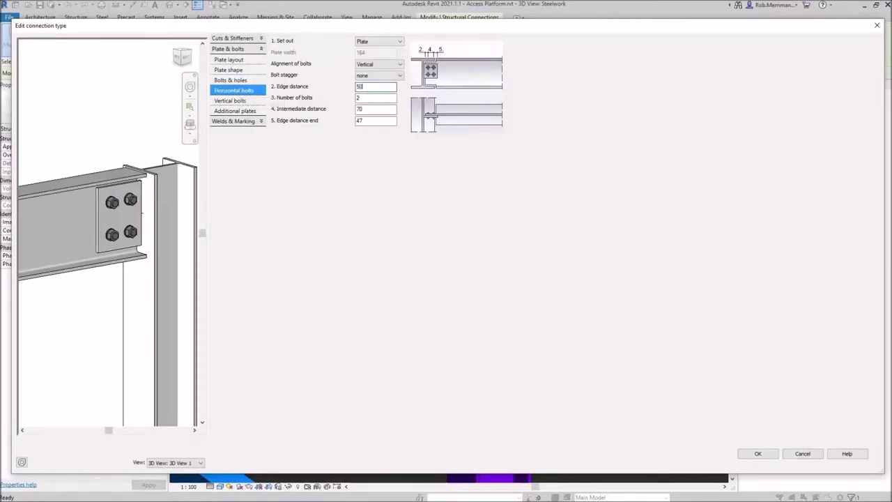
pyautogui.moveTo(378, 120); pyautogui.dragTo(320, 119)
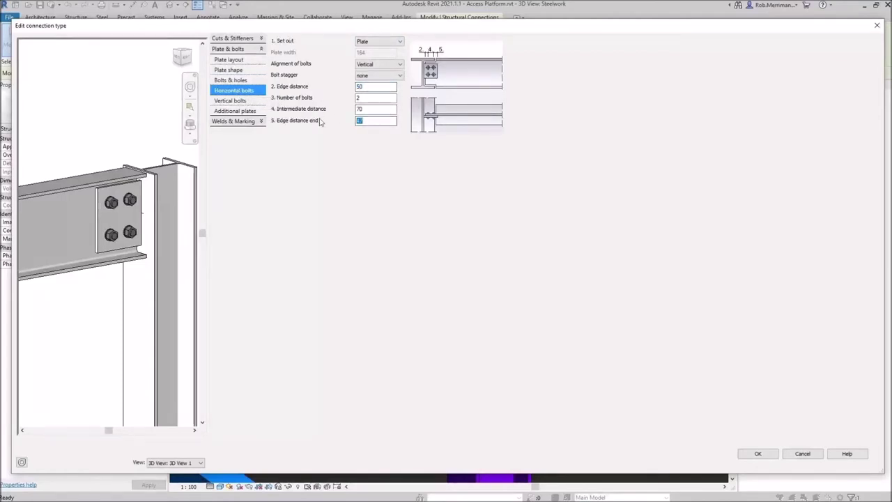
pyautogui.moveTo(378, 110); pyautogui.dragTo(303, 108)
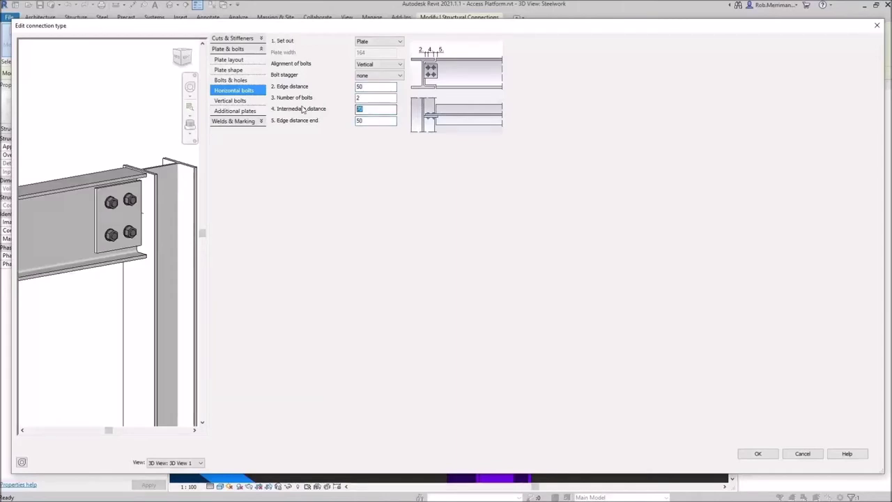
# - Arrange the first vertical bolt group in 3 lines with 30 mm start, 70 mm intermediate and 30 mm end distances
pyautogui.click(235, 80)
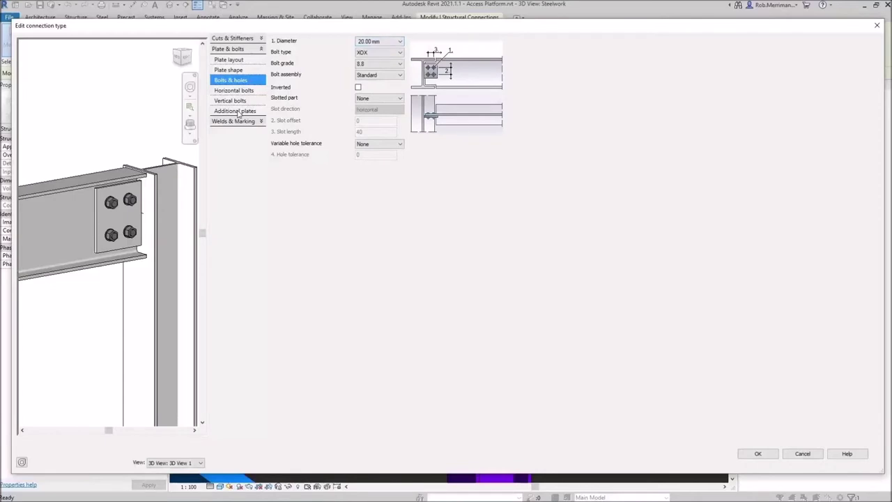
pyautogui.click(231, 101)
pyautogui.click(350, 103)
pyautogui.doubleClick(351, 103)
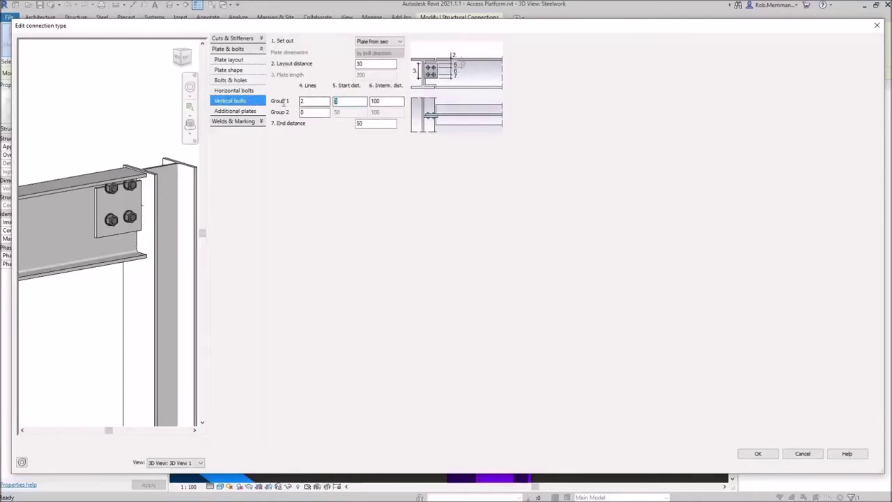
pyautogui.doubleClick(382, 101)
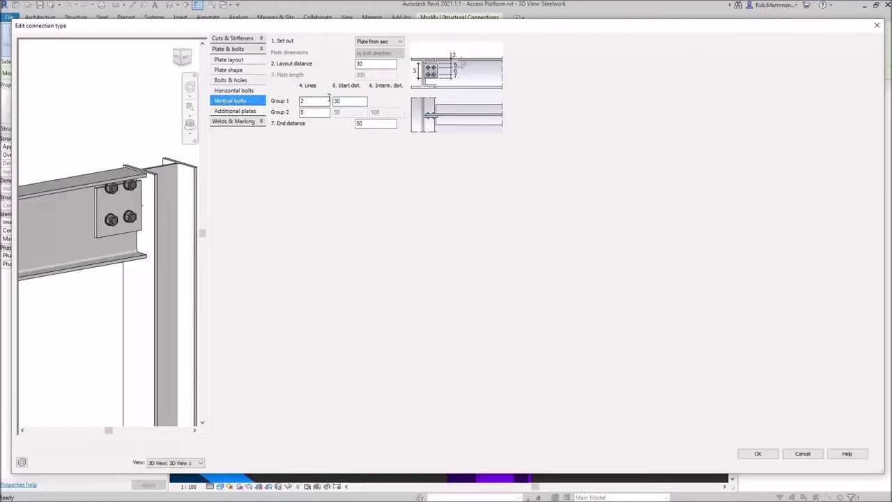
pyautogui.write('70')
pyautogui.moveTo(374, 126); pyautogui.dragTo(277, 103)
pyautogui.click(350, 101)
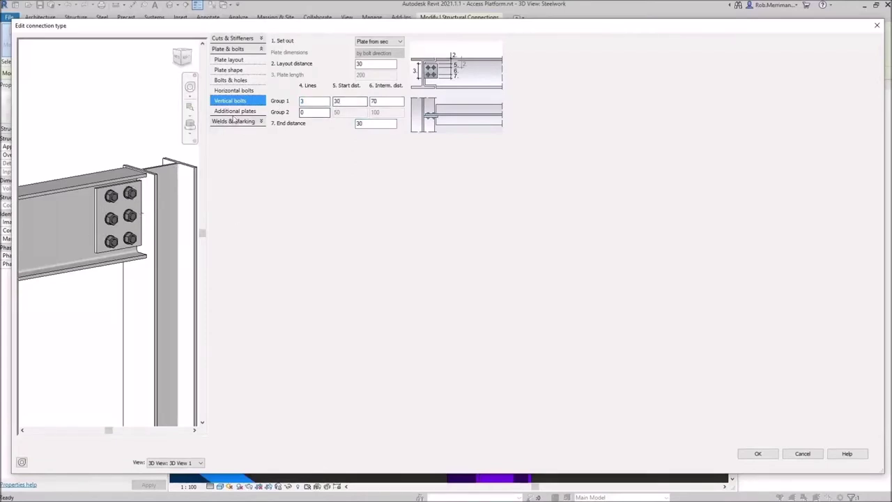
# - Set the shear plate's main web weld size, and accept the connection parameters and type properties
pyautogui.click(259, 123)
pyautogui.click(235, 73)
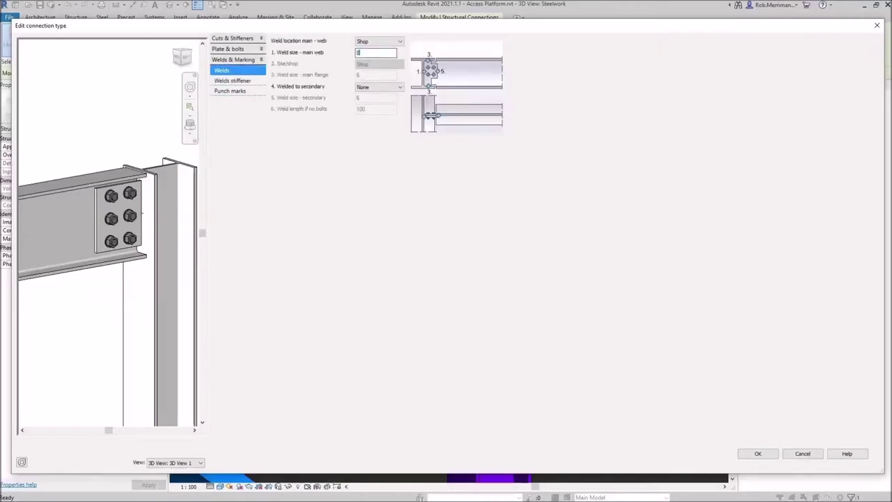
pyautogui.click(238, 91)
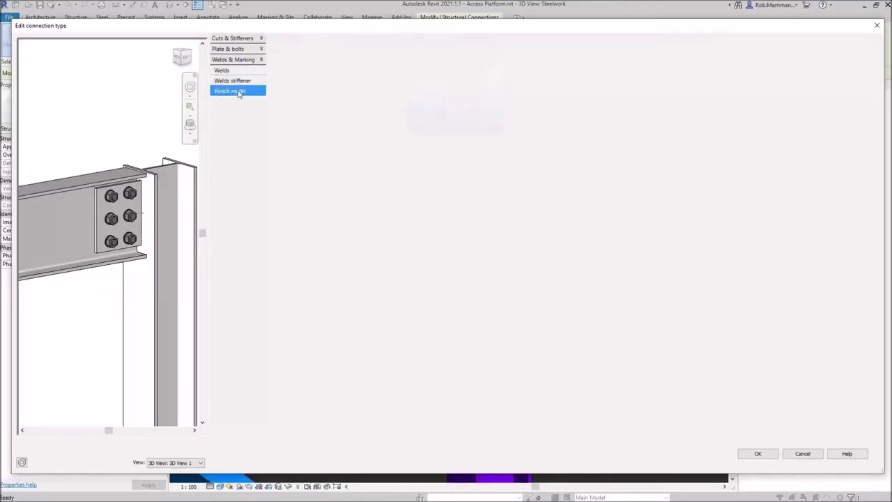
pyautogui.click(758, 454)
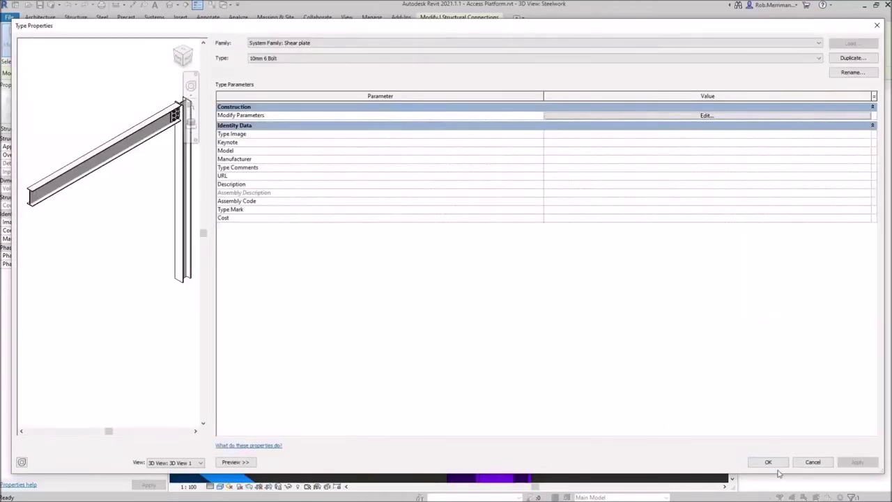
pyautogui.click(772, 463)
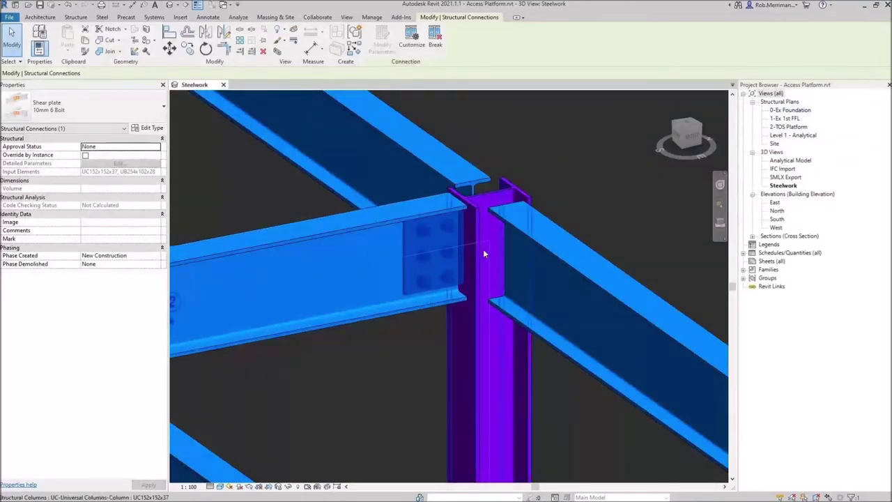
# - Deselect the connection and examine the six-bolt shear plate at the column top up close and within the frame
pyautogui.scroll(1, 483, 252)
pyautogui.press('Escape')
pyautogui.keyDown('shift'); pyautogui.moveTo(478, 303); pyautogui.dragTo(453, 271, button='middle'); pyautogui.keyUp('shift')
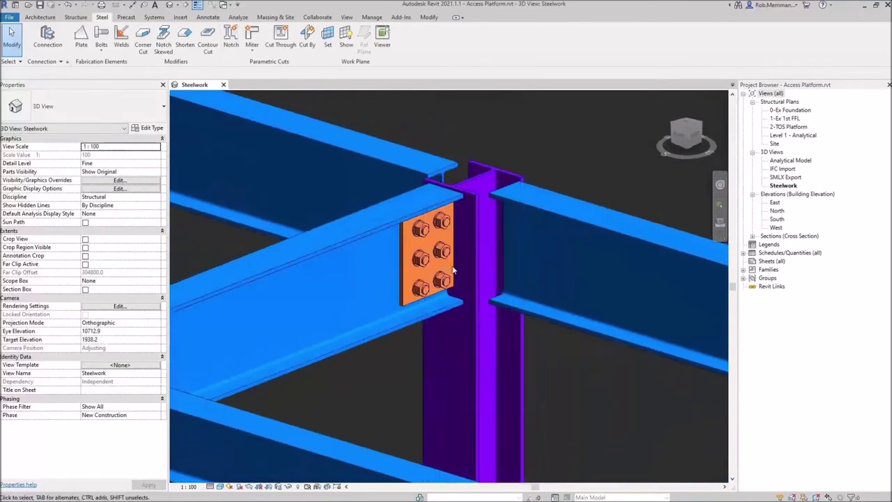
pyautogui.scroll(-4, 430, 255)
pyautogui.scroll(-2, 467, 204)
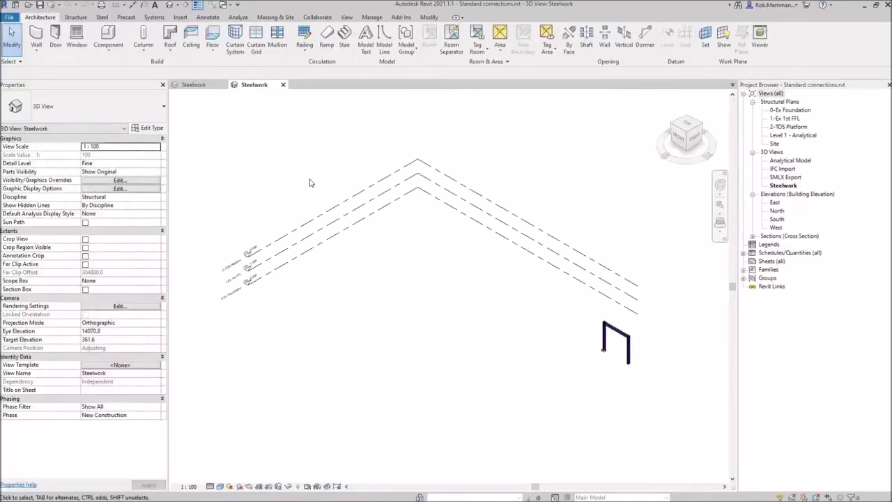
# - Examine the base plate and the beam-to-column plate connection on the sample frame in the Standard connections project
pyautogui.scroll(5, 654, 348)
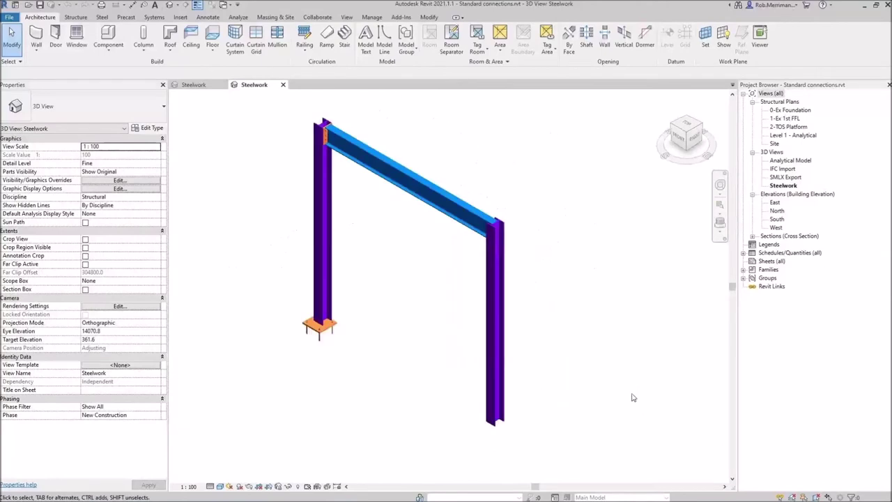
pyautogui.scroll(4, 322, 334)
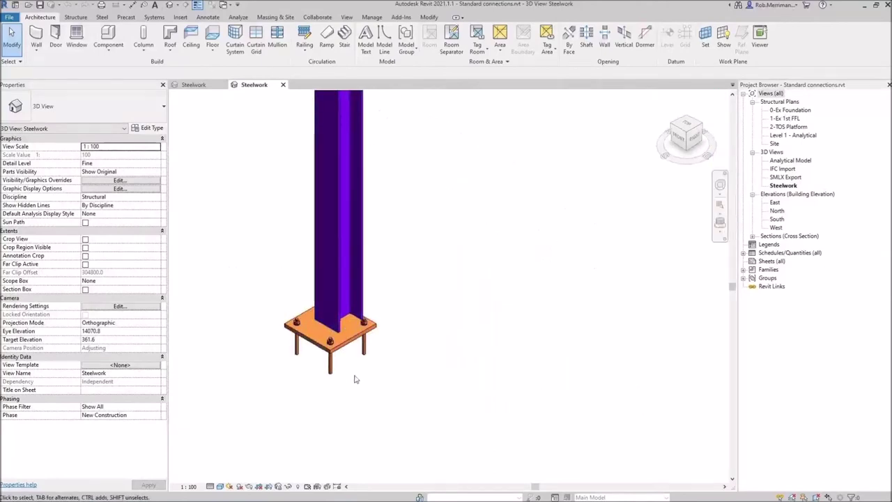
pyautogui.scroll(-5, 359, 341)
pyautogui.scroll(6, 352, 195)
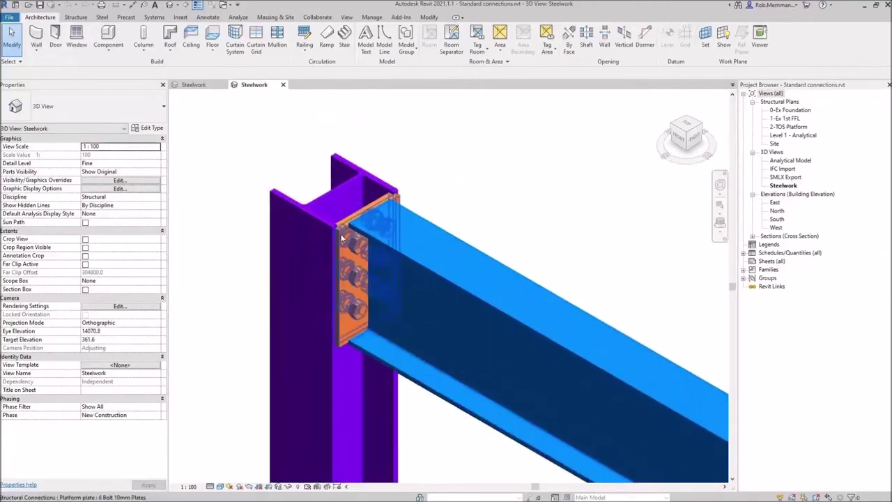
pyautogui.scroll(-6, 395, 202)
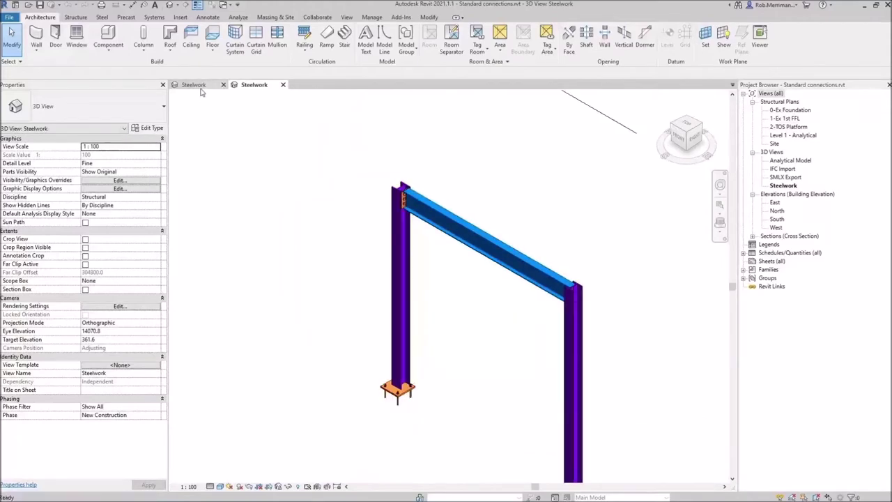
# - Transfer only the Structural Connection Types from Standard connections.rvt into the Access Platform project, bringing in new types only
pyautogui.click(201, 84)
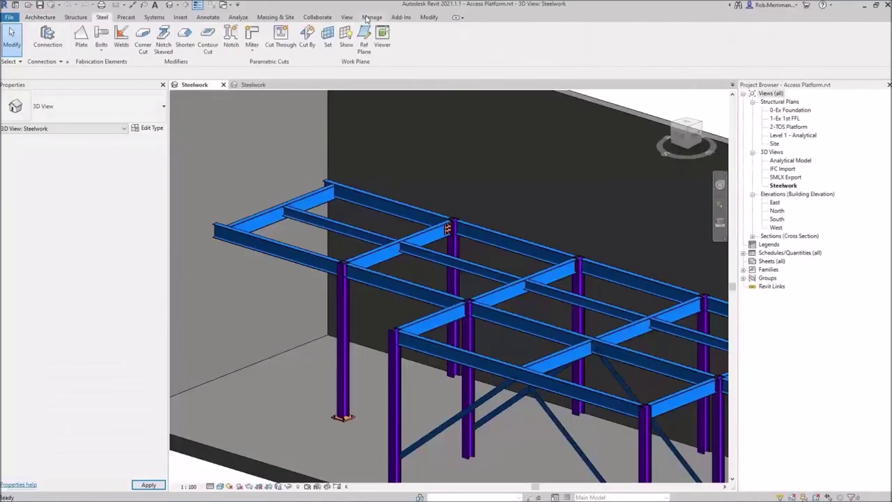
pyautogui.click(367, 17)
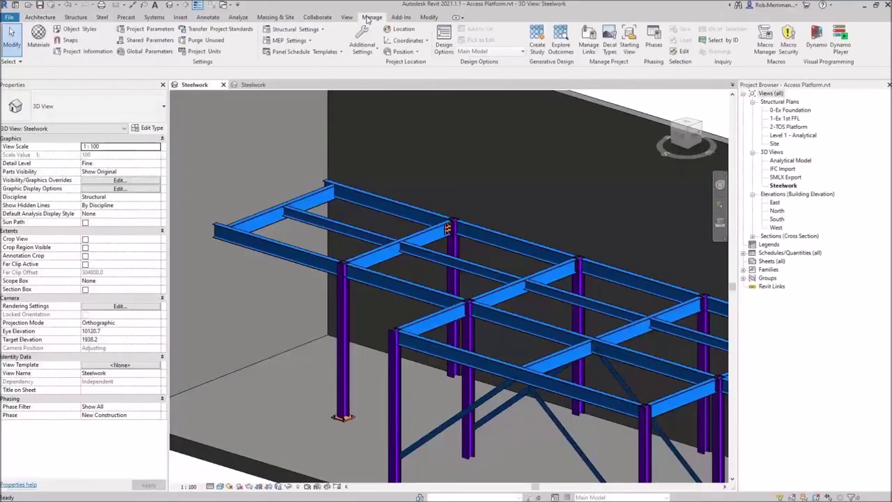
pyautogui.click(213, 28)
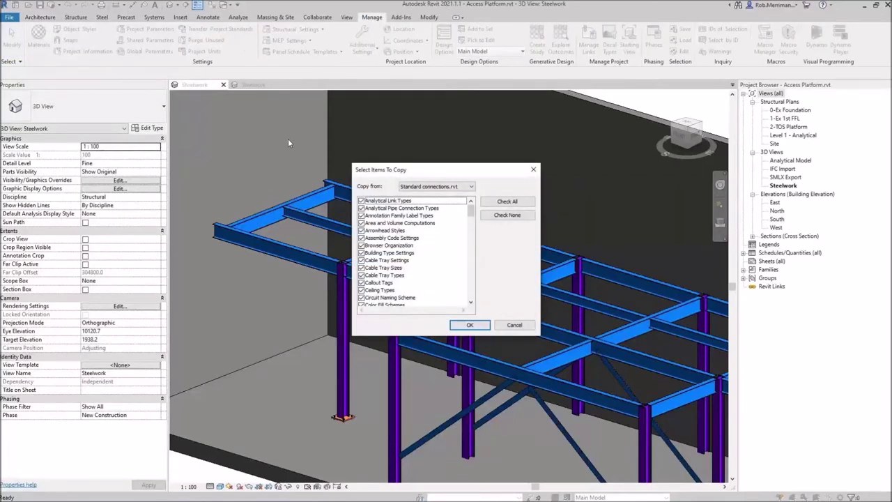
pyautogui.click(499, 215)
pyautogui.moveTo(470, 212); pyautogui.dragTo(470, 281)
pyautogui.click(362, 276)
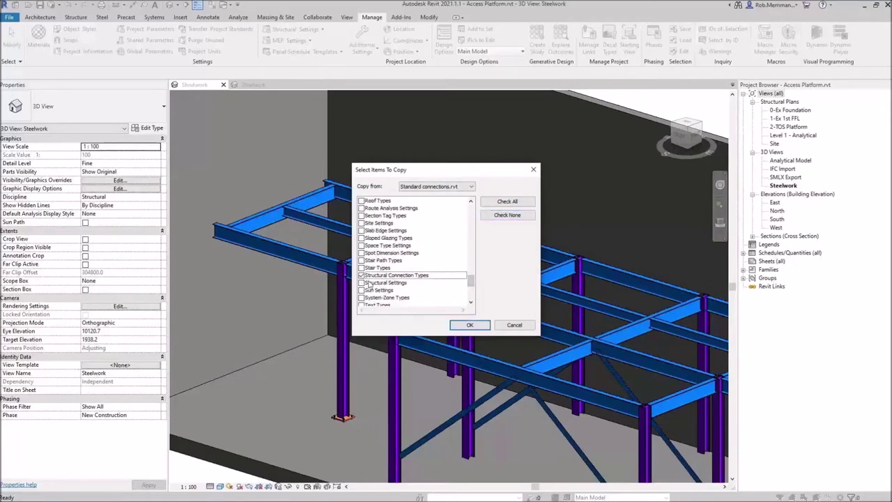
pyautogui.click(470, 325)
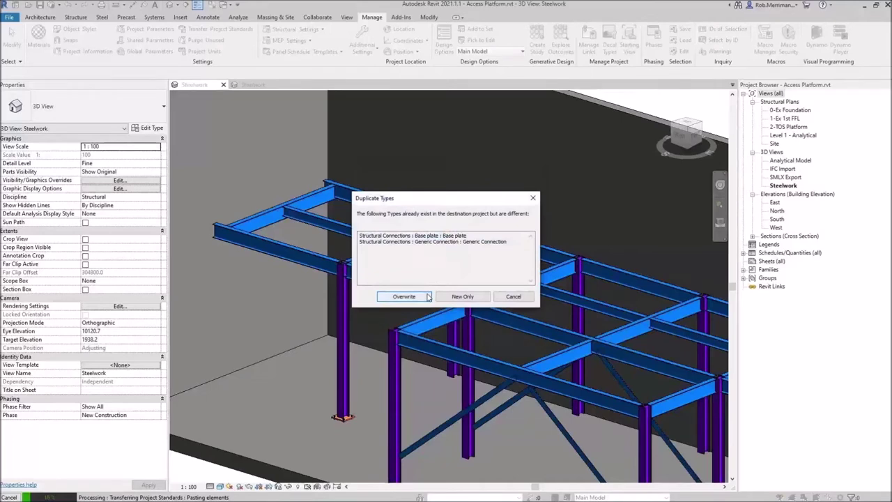
pyautogui.click(461, 296)
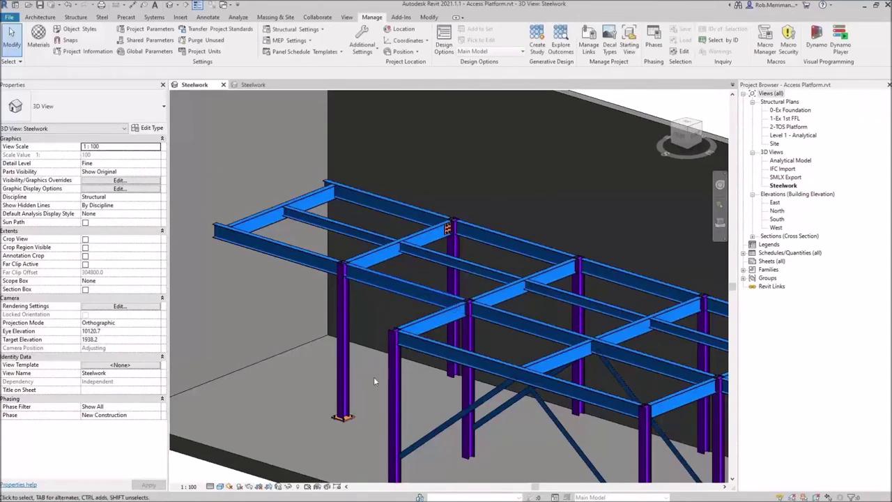
# - Review the connection types available for the existing base plate on column B-2, leaving its type as is
pyautogui.click(345, 417)
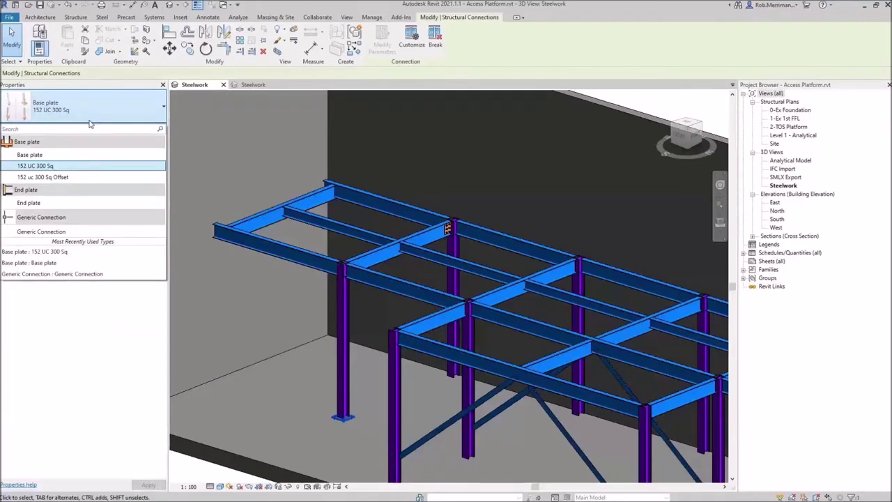
pyautogui.moveTo(57, 166)
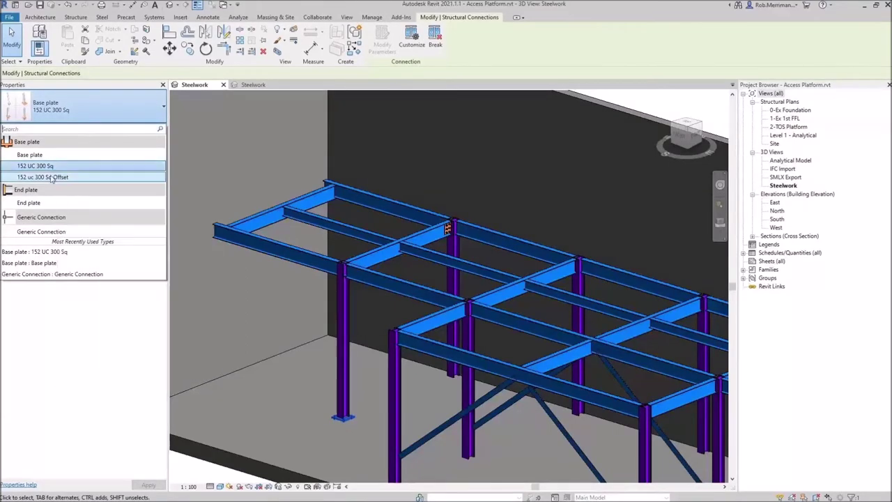
pyautogui.click(51, 178)
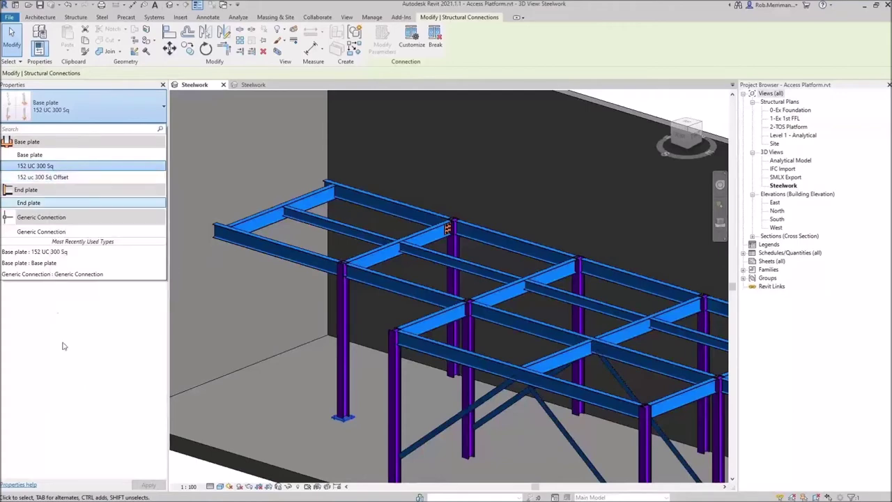
pyautogui.click(440, 395)
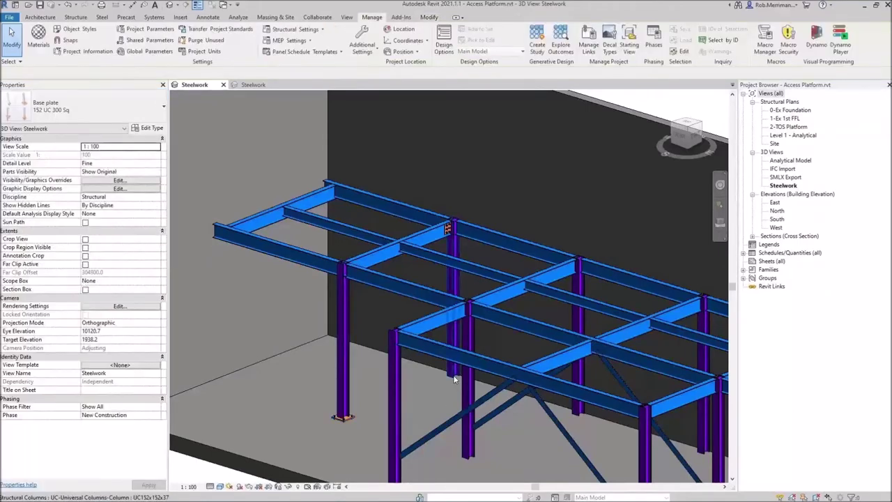
# - Add a structural connection to column B-3 using the base plate type 152 uc 300 Sq Offset
pyautogui.click(451, 352)
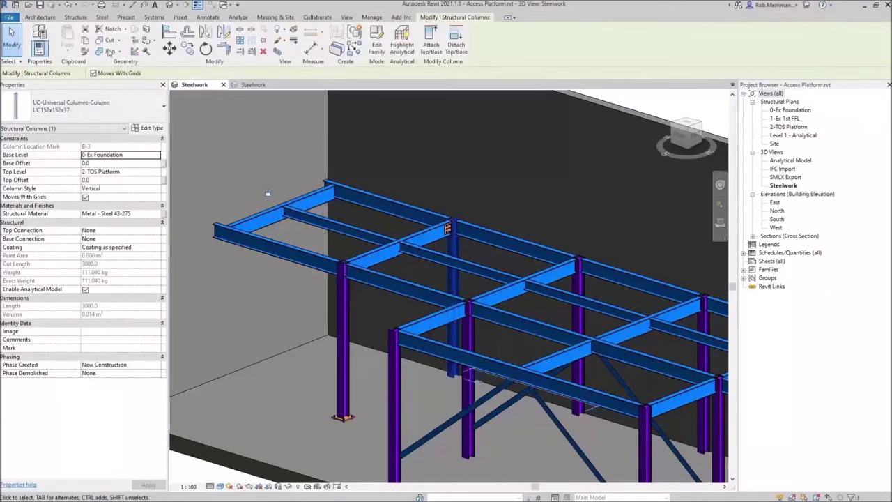
pyautogui.click(101, 17)
pyautogui.click(48, 38)
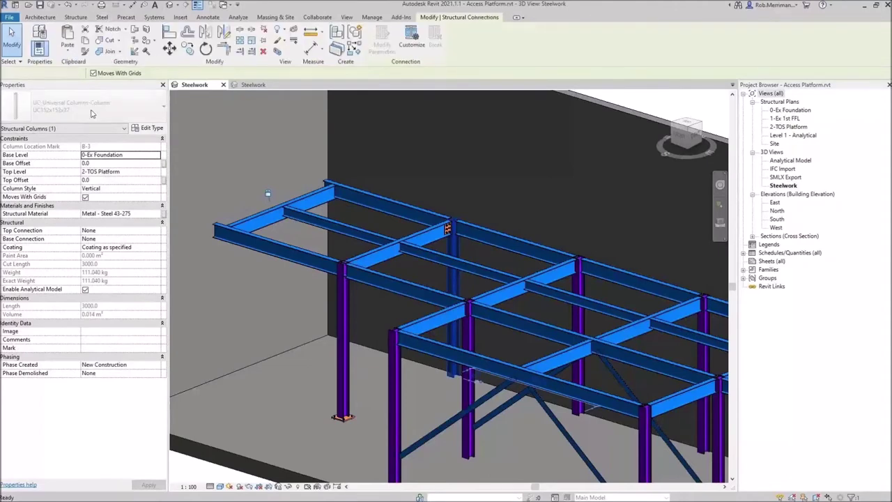
pyautogui.click(94, 111)
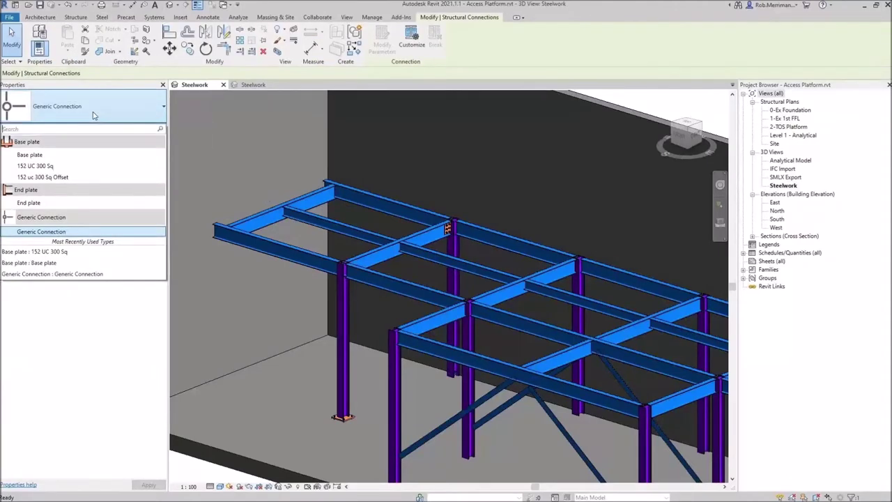
pyautogui.click(49, 177)
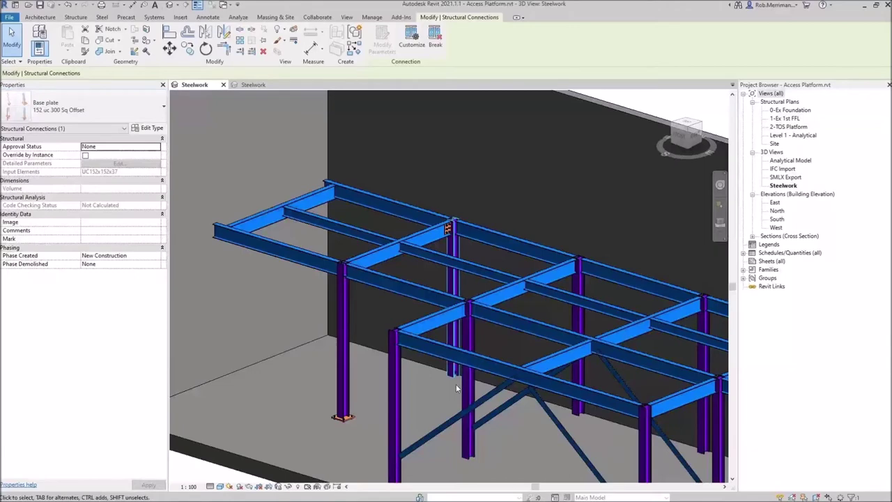
pyautogui.scroll(8, 458, 385)
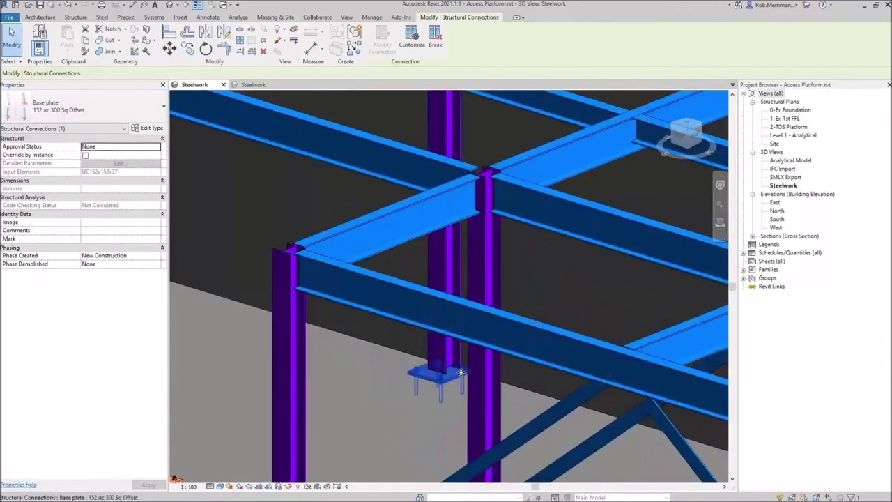
pyautogui.press('Escape')
# - Connect column B-3 to the adjoining edge beam on its unconnected side with the platform plate type 6 Bolt 10mm Plates
pyautogui.keyDown('shift'); pyautogui.moveTo(484, 397); pyautogui.dragTo(437, 416, button='middle'); pyautogui.keyUp('shift')
pyautogui.scroll(-5, 437, 416)
pyautogui.scroll(5, 419, 257)
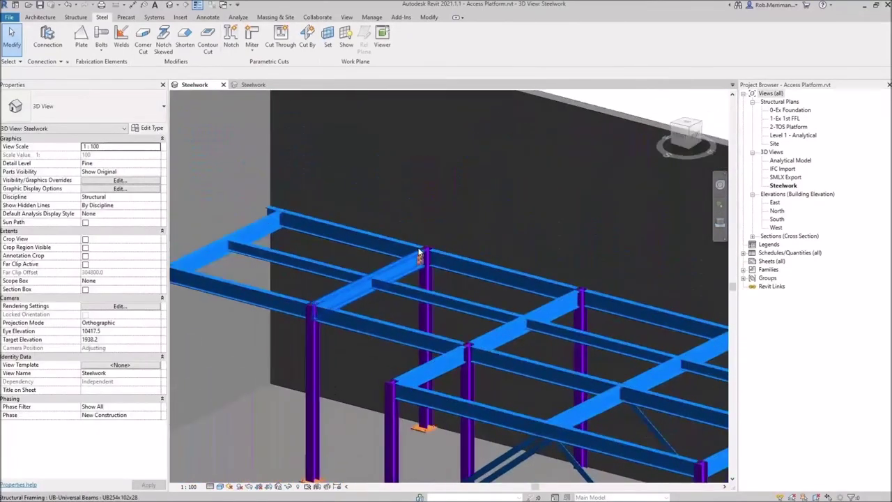
pyautogui.scroll(2, 448, 252)
pyautogui.click(486, 287)
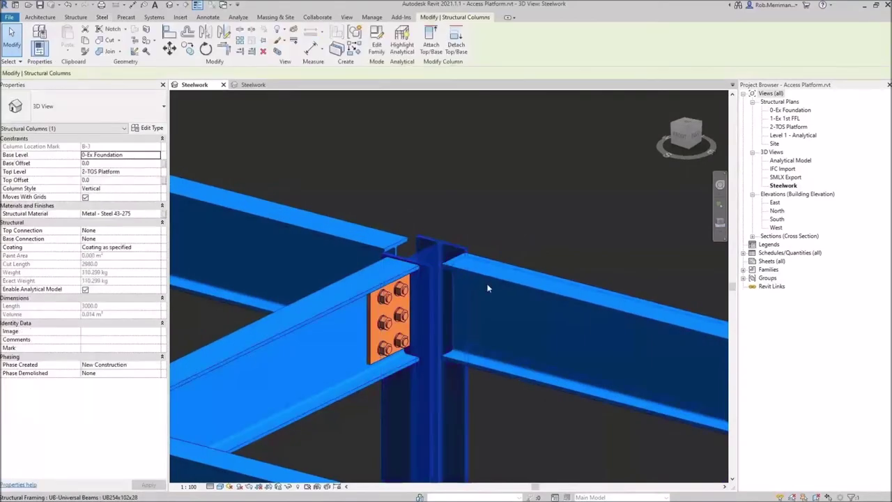
pyautogui.keyDown('ctrl'); pyautogui.click(480, 292); pyautogui.keyUp('ctrl')
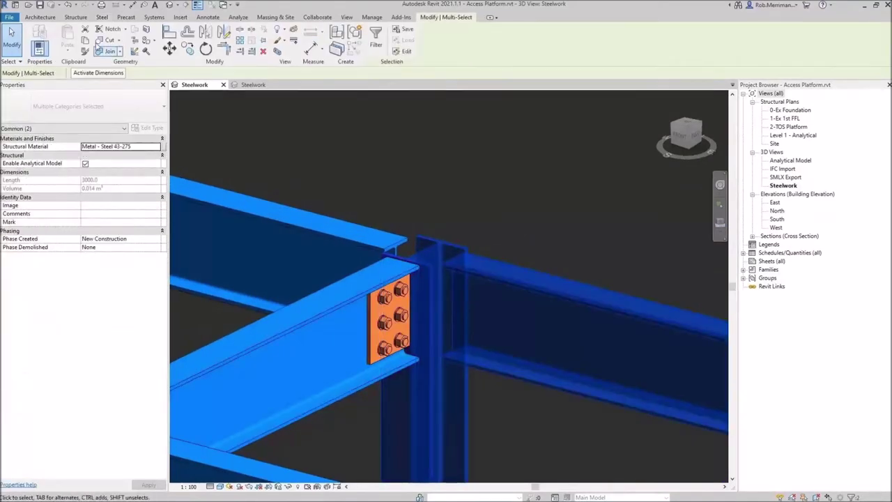
pyautogui.click(103, 17)
pyautogui.click(50, 39)
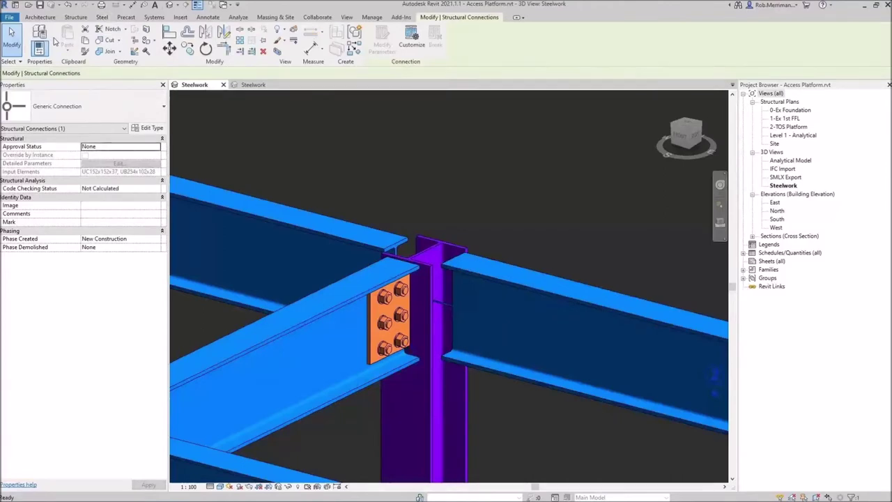
pyautogui.click(69, 111)
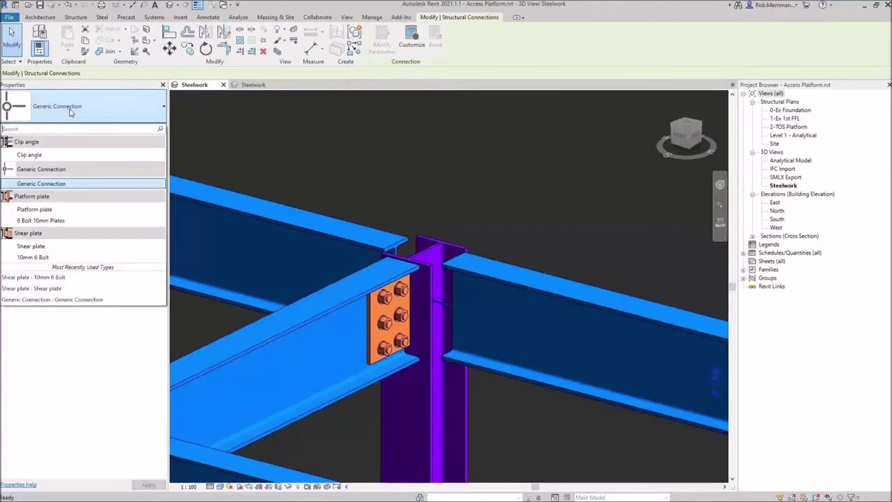
pyautogui.click(28, 220)
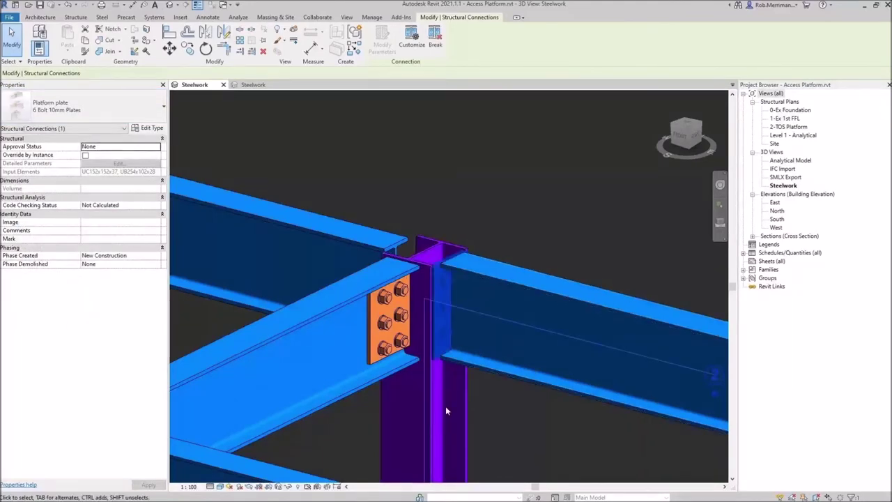
pyautogui.press('Escape')
# - In the 0-Ex Foundation plan, copy the base plate at column B-2 across to the column on grid C, 3000 mm away
pyautogui.scroll(-3, 374, 209)
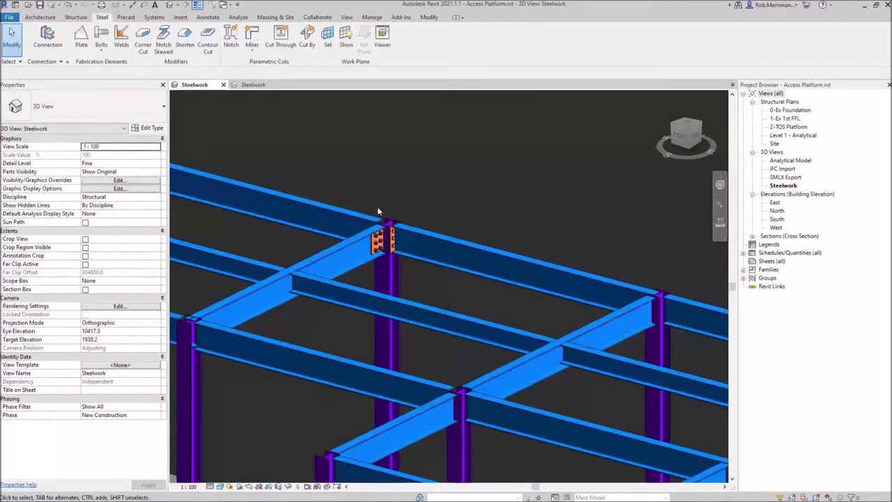
pyautogui.scroll(-5, 377, 209)
pyautogui.scroll(2, 520, 194)
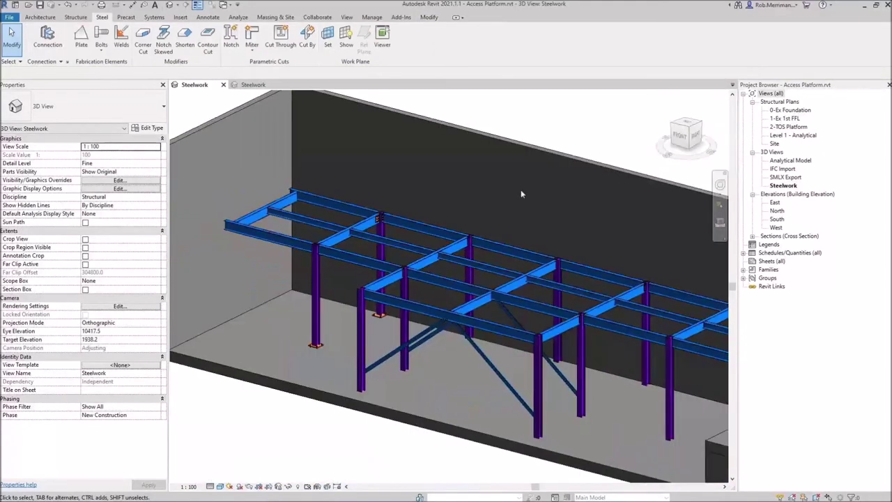
pyautogui.click(794, 110)
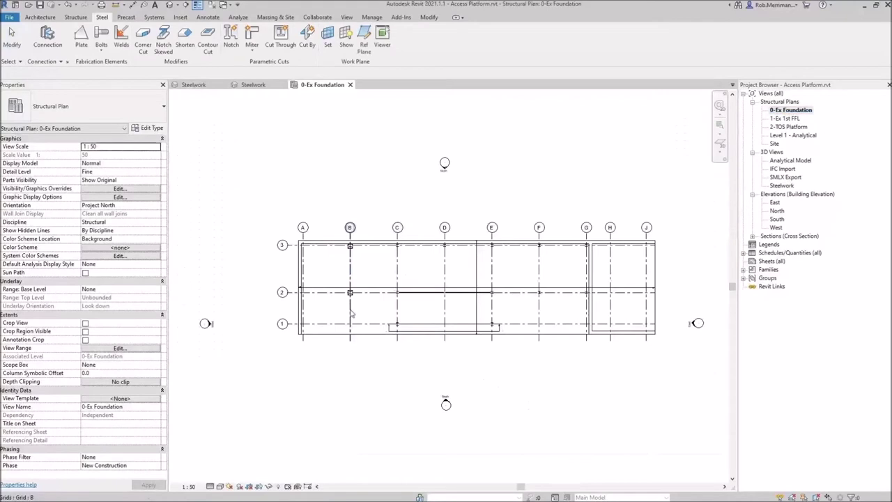
pyautogui.scroll(5, 362, 289)
pyautogui.click(340, 271)
pyautogui.scroll(2, 341, 272)
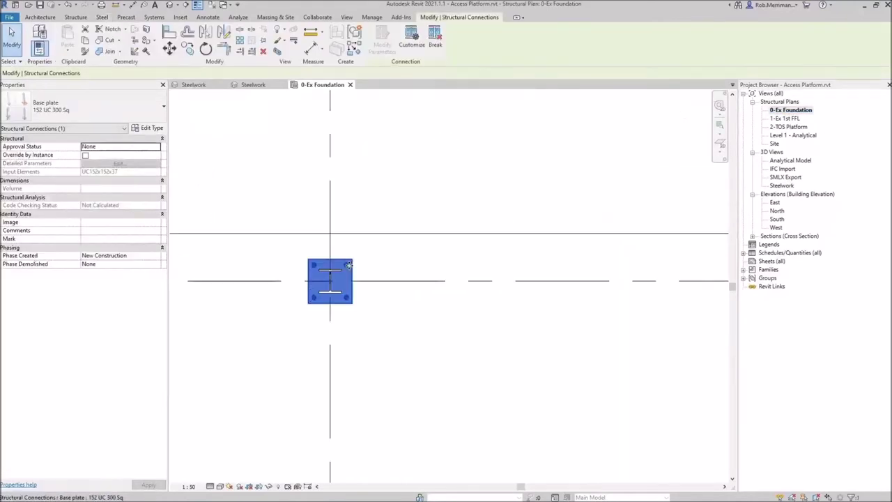
pyautogui.click(188, 47)
pyautogui.scroll(-5, 289, 259)
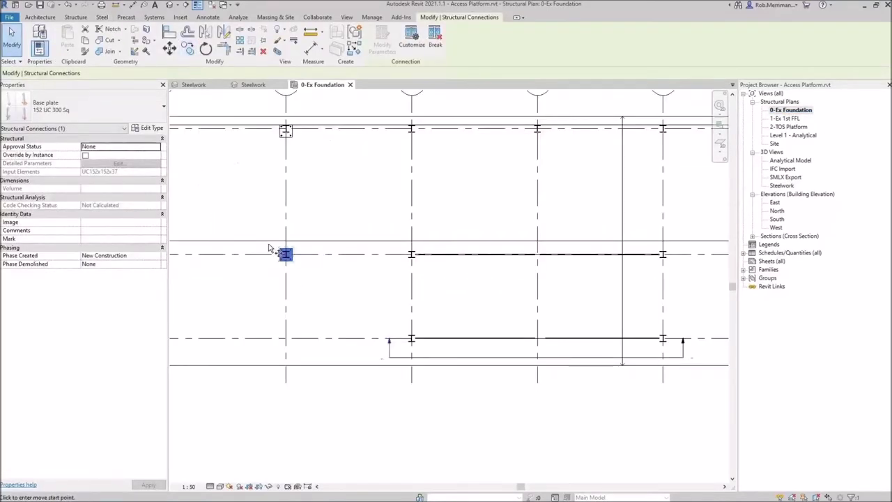
pyautogui.click(284, 383)
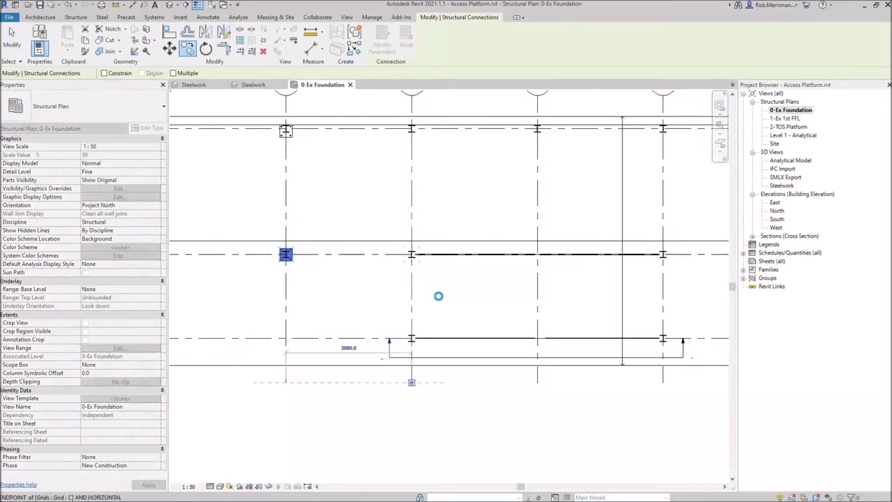
pyautogui.press('Escape')
# - Inspect the copied base plate at column C-2, undo the copy, and return to the Access Platform's Steelwork 3D view
pyautogui.scroll(5, 418, 261)
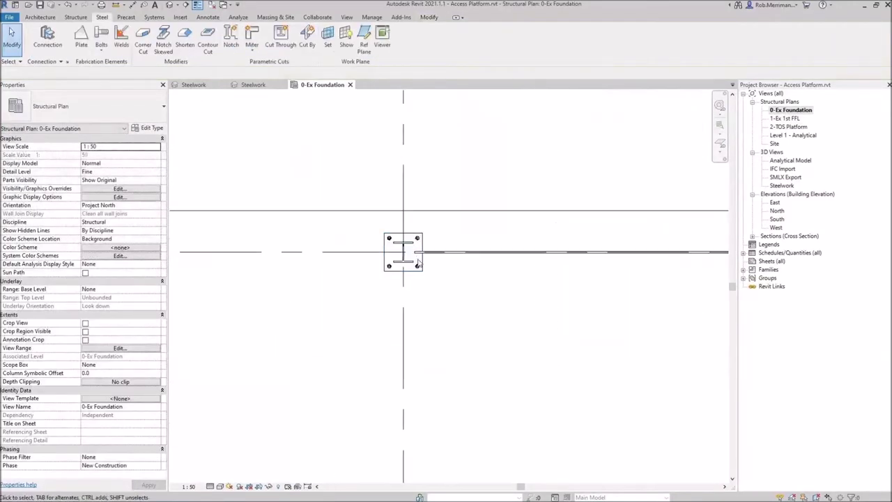
pyautogui.scroll(-5, 418, 261)
pyautogui.click(407, 279)
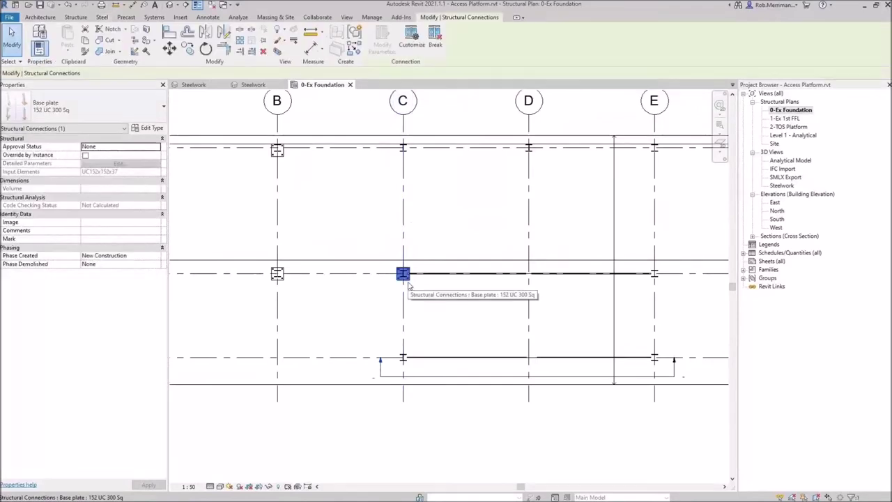
pyautogui.click(68, 5)
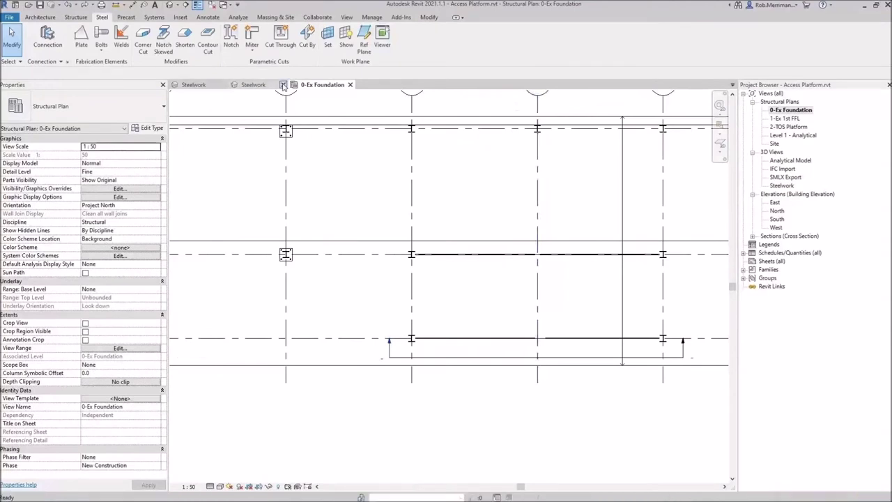
pyautogui.click(282, 84)
pyautogui.click(209, 85)
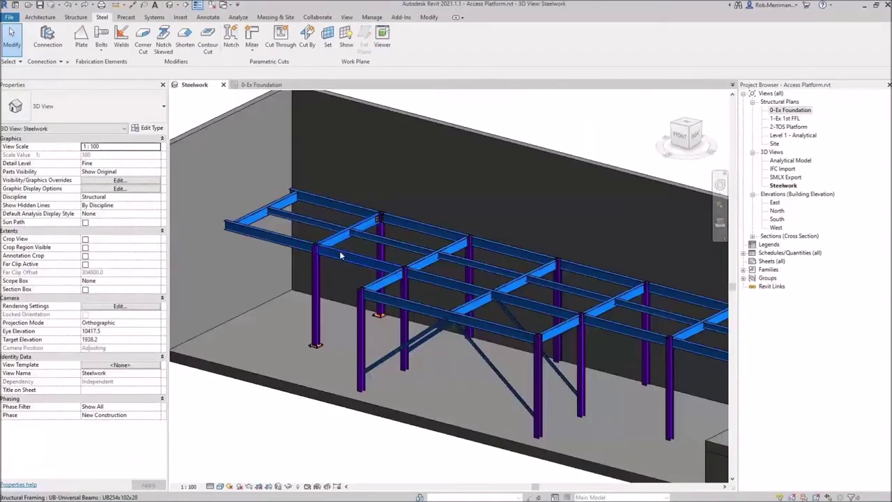
# - Try to propagate the 152 UC 300 Sq base plate connection from column B-2 to the matching columns
pyautogui.click(318, 344)
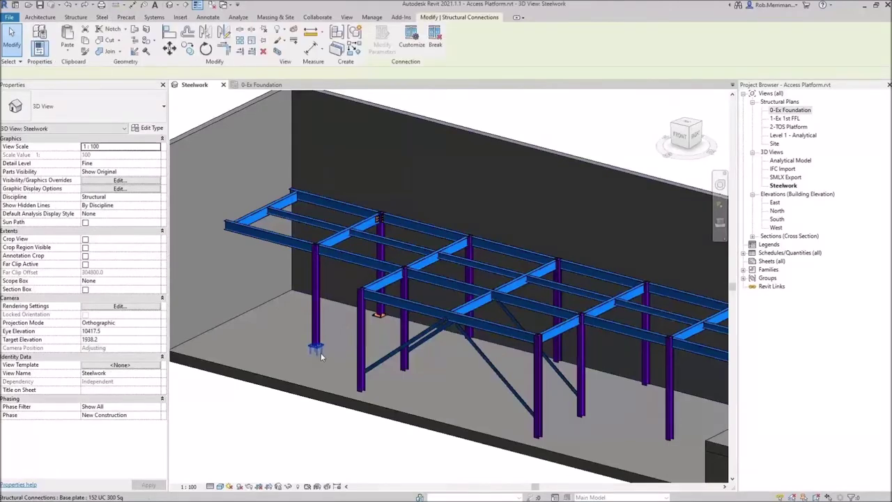
pyautogui.rightClick(327, 359)
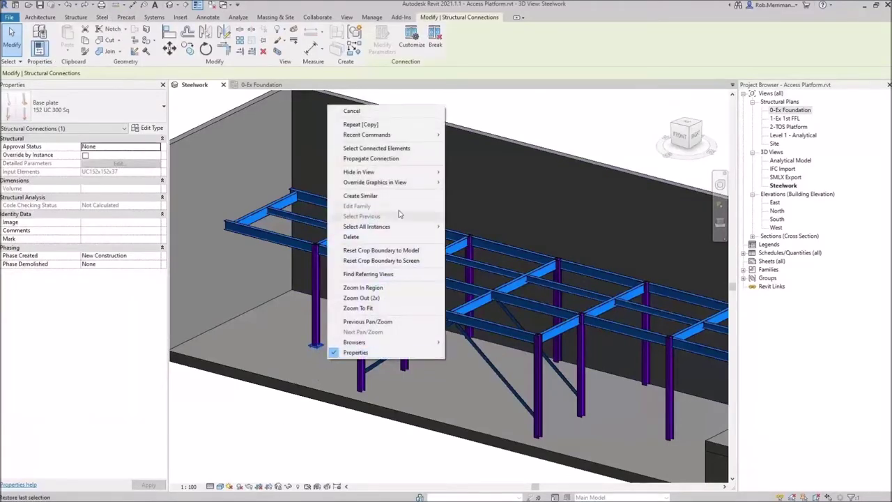
pyautogui.click(394, 159)
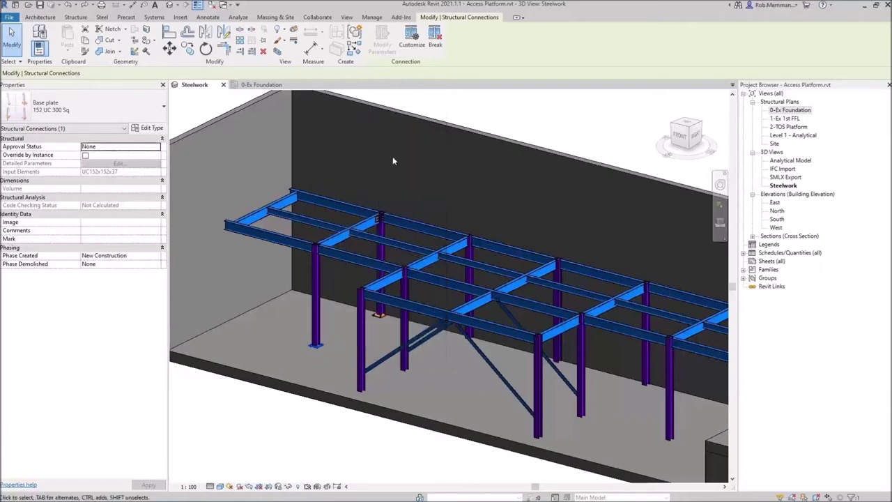
# - Hide the rear-row columns C-3 to G-3 in the Steelwork view, together with the beam selected among them
pyautogui.scroll(-3, 281, 298)
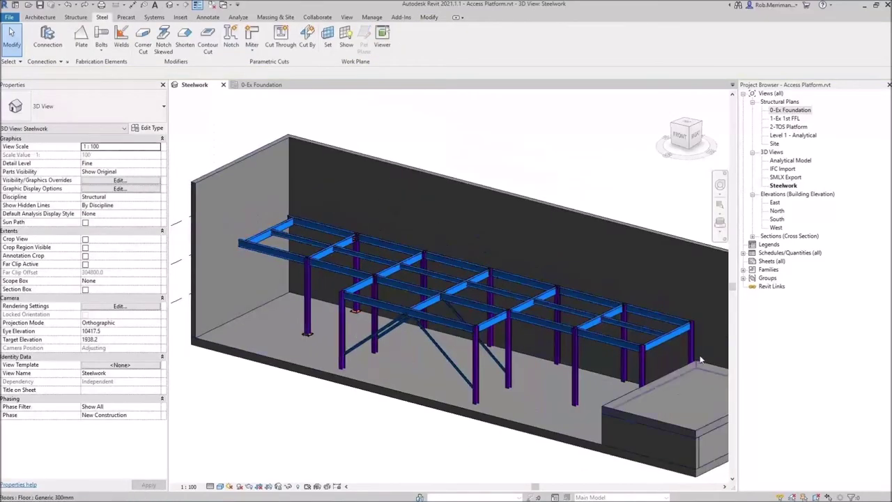
pyautogui.click(624, 326)
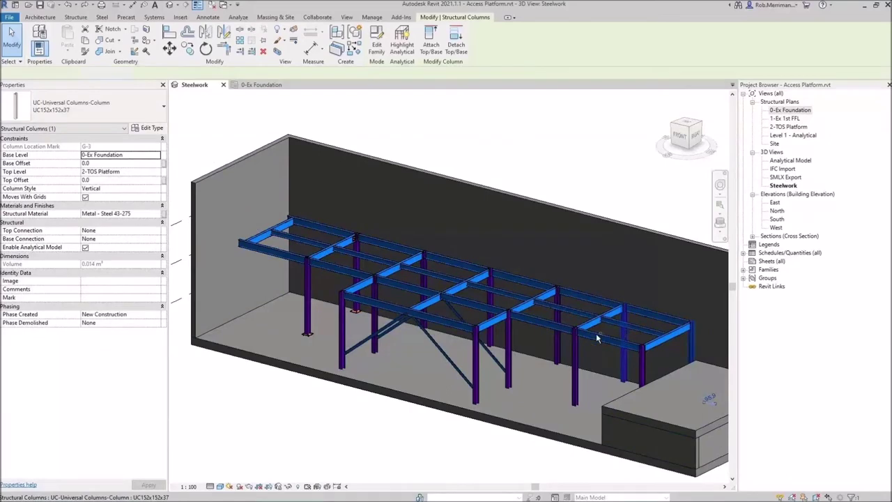
pyautogui.keyDown('ctrl'); pyautogui.click(560, 317); pyautogui.keyUp('ctrl')
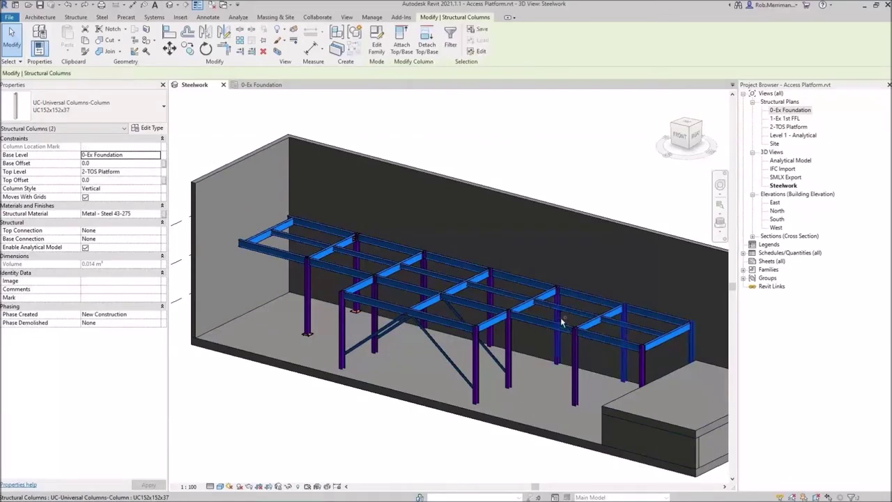
pyautogui.keyDown('ctrl'); pyautogui.click(495, 307); pyautogui.keyUp('ctrl')
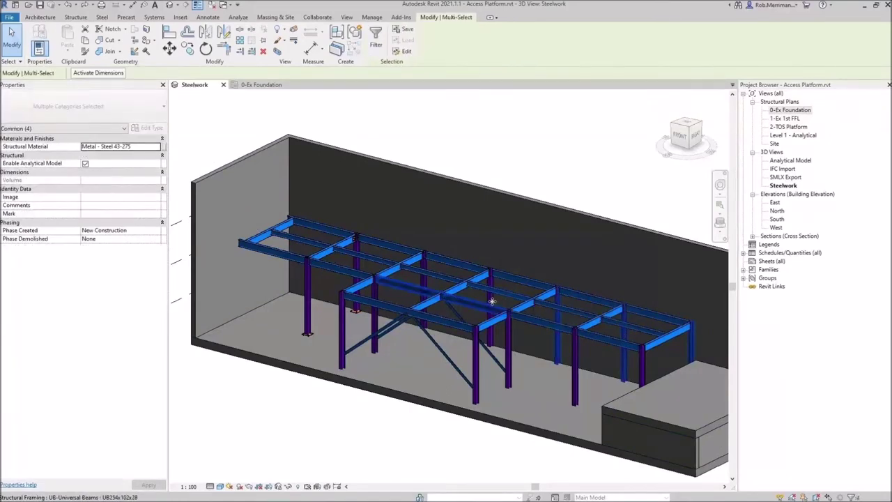
pyautogui.scroll(3, 493, 300)
pyautogui.keyDown('ctrl'); pyautogui.click(487, 298); pyautogui.keyUp('ctrl')
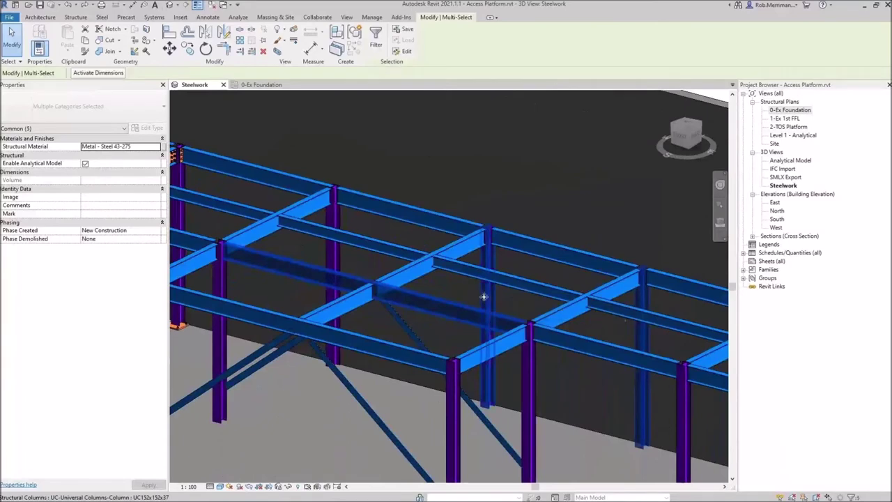
pyautogui.keyDown('ctrl'); pyautogui.click(335, 260); pyautogui.keyUp('ctrl')
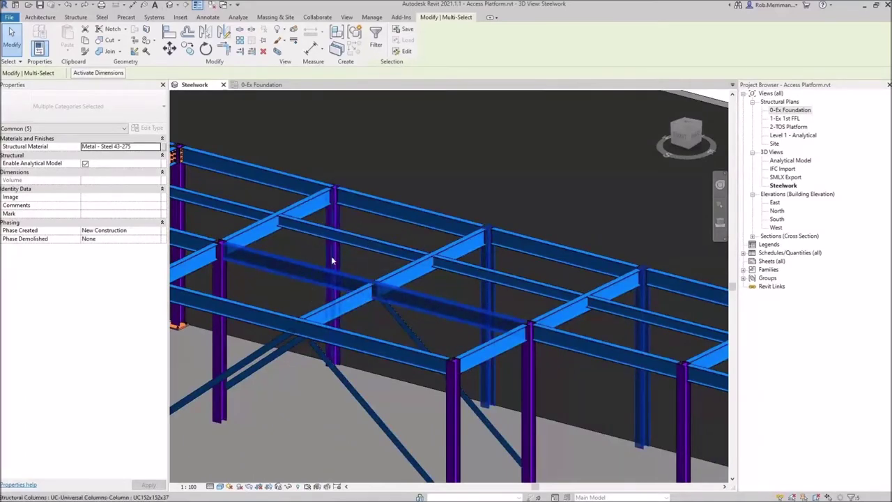
pyautogui.keyDown('ctrl'); pyautogui.click(331, 256); pyautogui.keyUp('ctrl')
pyautogui.rightClick(331, 256)
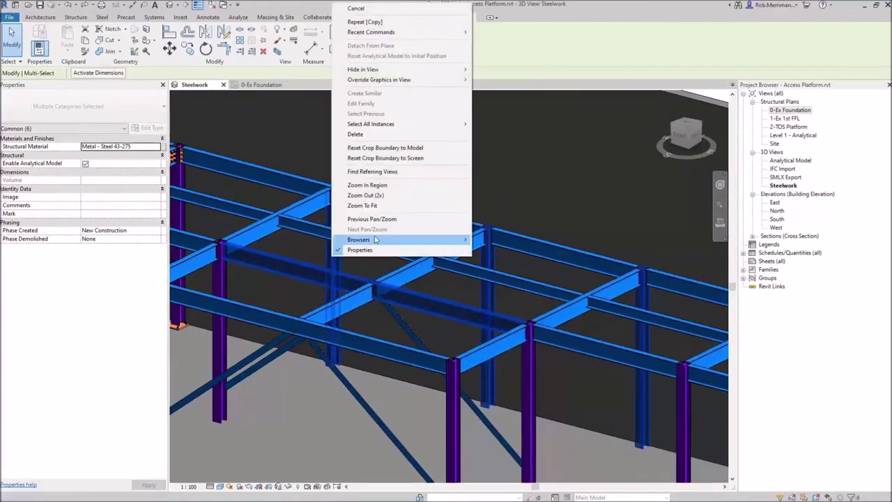
pyautogui.moveTo(419, 73)
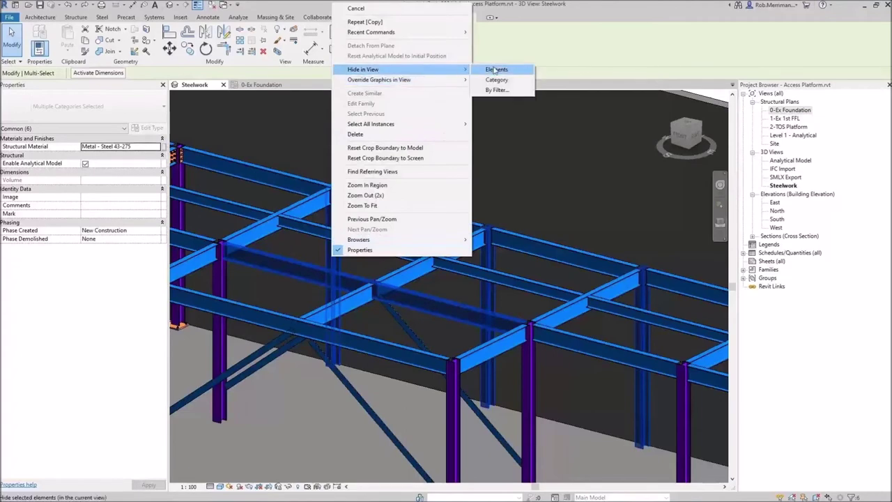
pyautogui.click(532, 73)
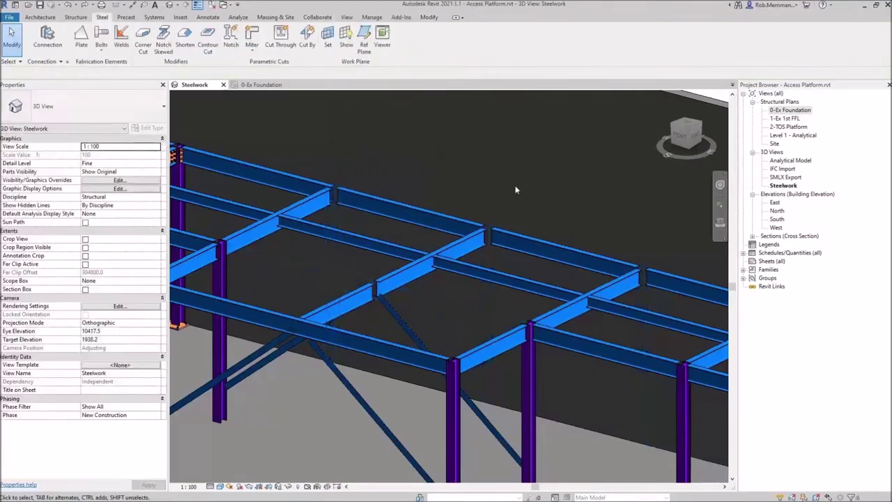
# - Propagate the 152 UC 300 Sq base plate from column B-2 to the matching visible columns
pyautogui.scroll(-4, 458, 209)
pyautogui.scroll(2, 290, 284)
pyautogui.click(293, 285)
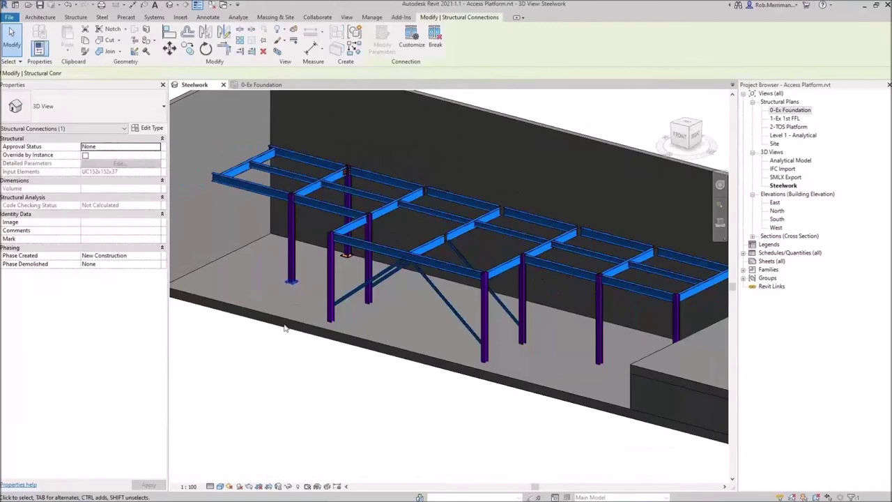
pyautogui.rightClick(276, 365)
pyautogui.click(355, 164)
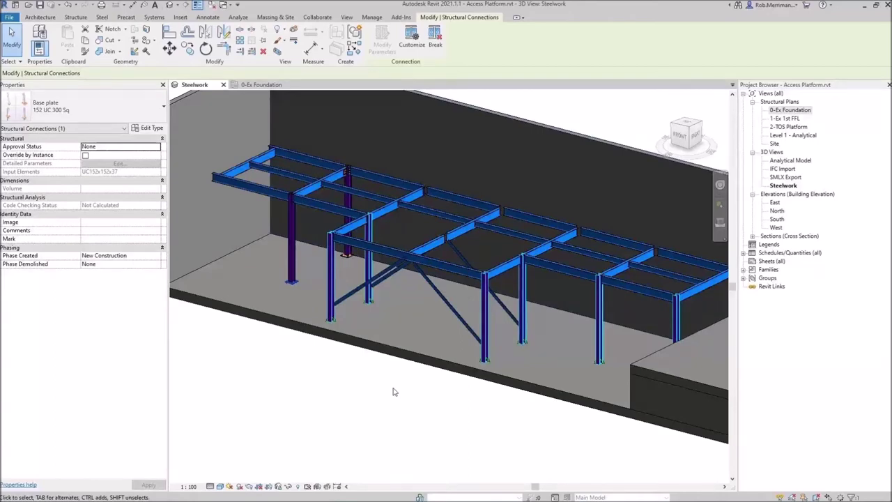
pyautogui.scroll(3, 384, 320)
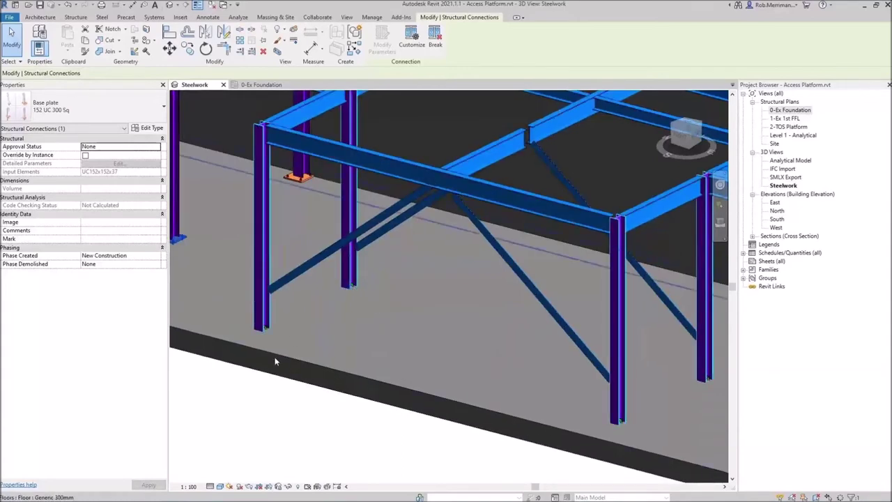
pyautogui.scroll(-3, 270, 339)
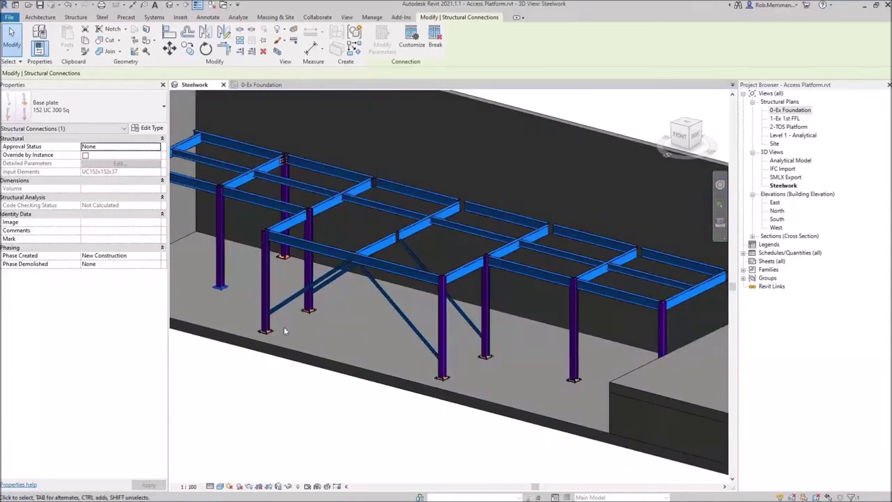
pyautogui.scroll(3, 280, 322)
pyautogui.scroll(-4, 372, 317)
pyautogui.scroll(2, 348, 367)
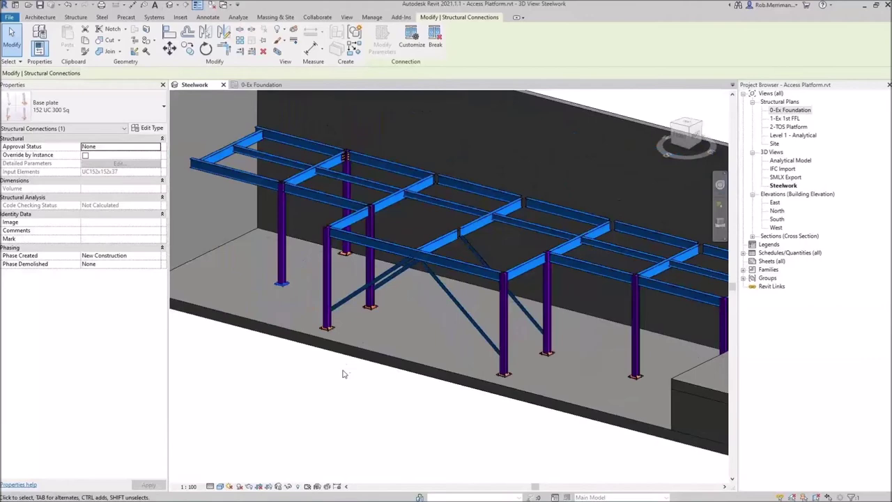
# - Reveal the hidden elements in the Steelwork view
pyautogui.rightClick(324, 398)
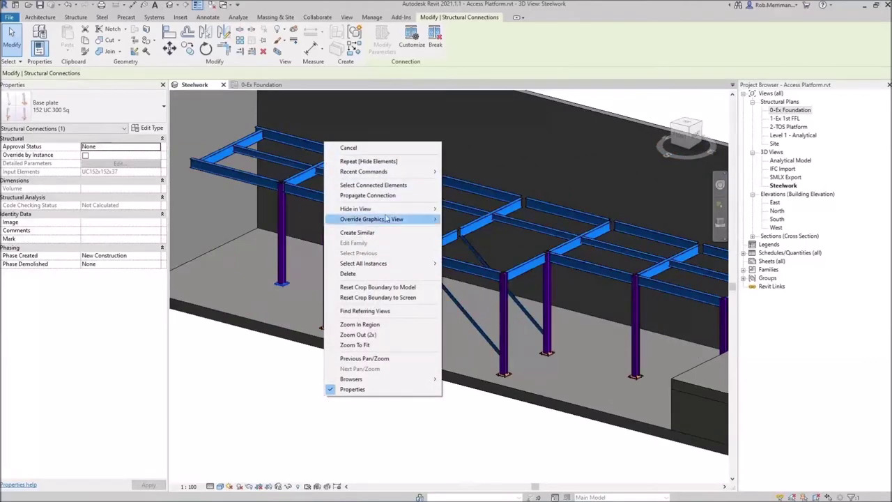
pyautogui.moveTo(384, 209)
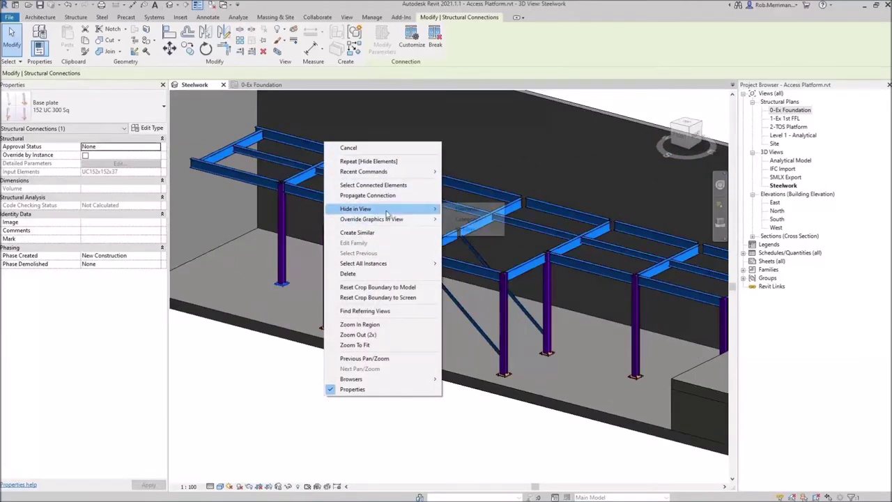
pyautogui.click(299, 490)
pyautogui.click(298, 487)
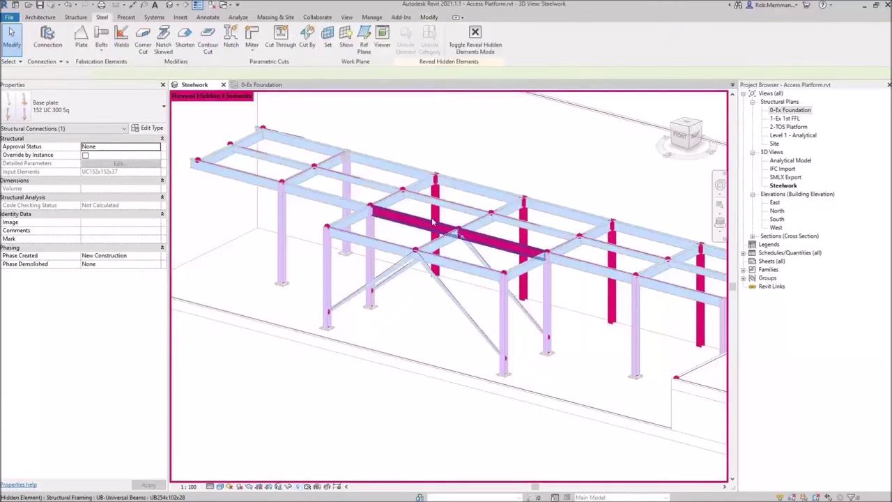
pyautogui.click(434, 218)
pyautogui.rightClick(434, 216)
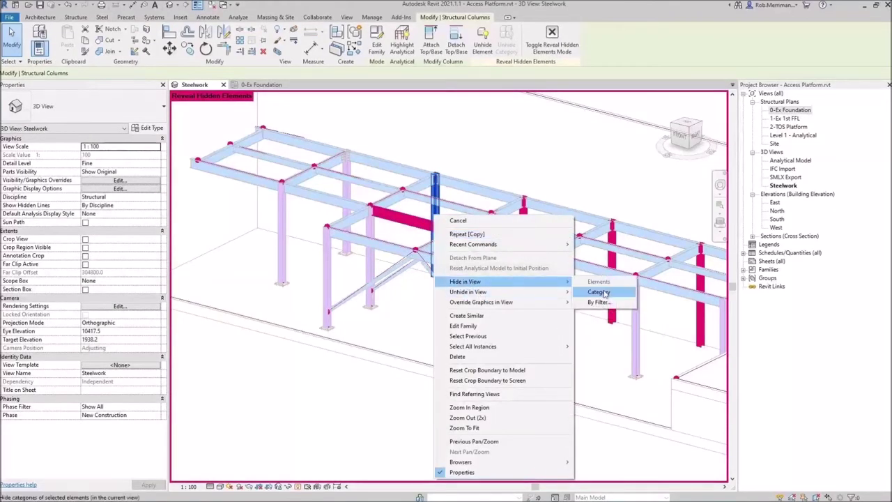
pyautogui.moveTo(518, 292)
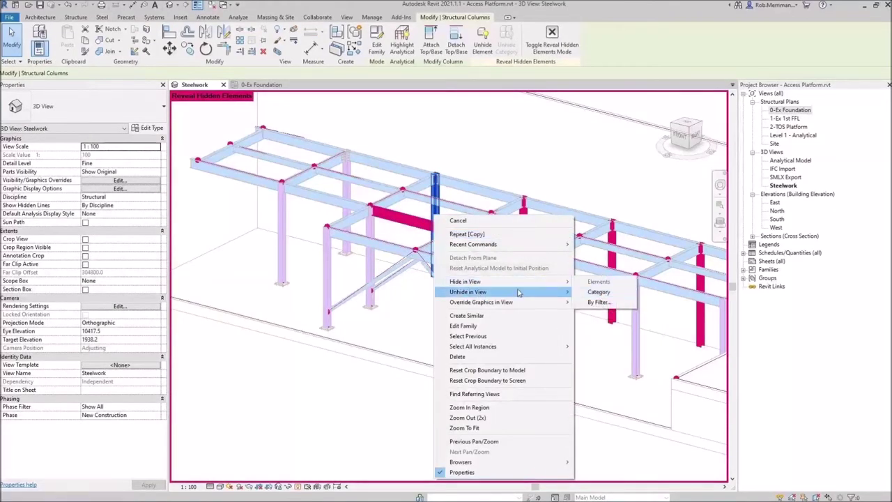
pyautogui.click(461, 165)
# - Unhide the hidden beam and the rear-row columns C-3 to G-3, and leave the hidden-elements display
pyautogui.click(416, 221)
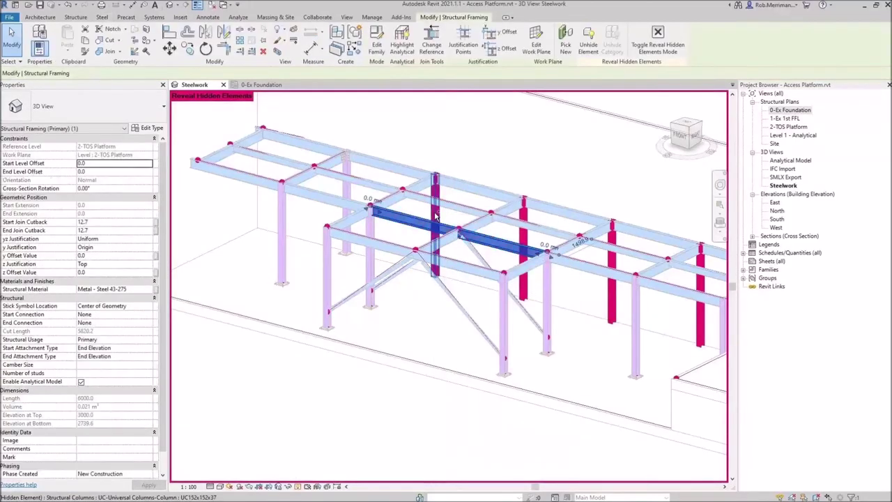
pyautogui.keyDown('ctrl'); pyautogui.click(522, 239); pyautogui.keyUp('ctrl')
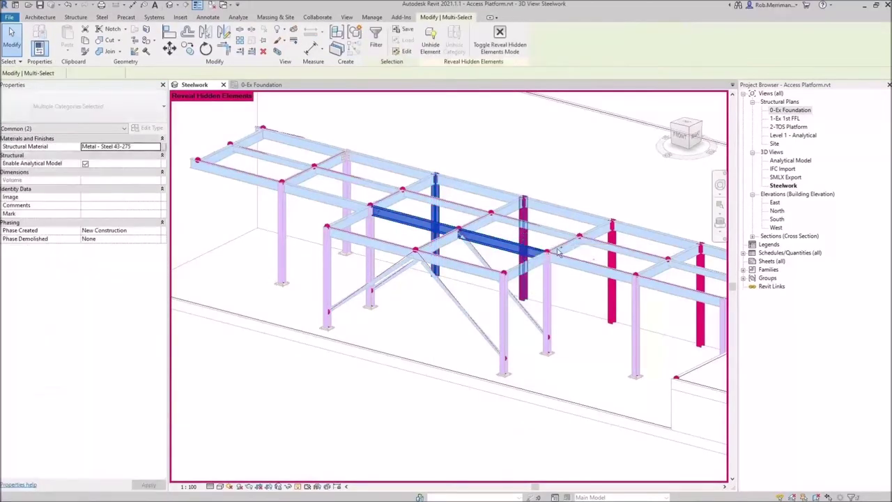
pyautogui.keyDown('ctrl'); pyautogui.click(612, 262); pyautogui.keyUp('ctrl')
pyautogui.keyDown('ctrl'); pyautogui.click(699, 284); pyautogui.keyUp('ctrl')
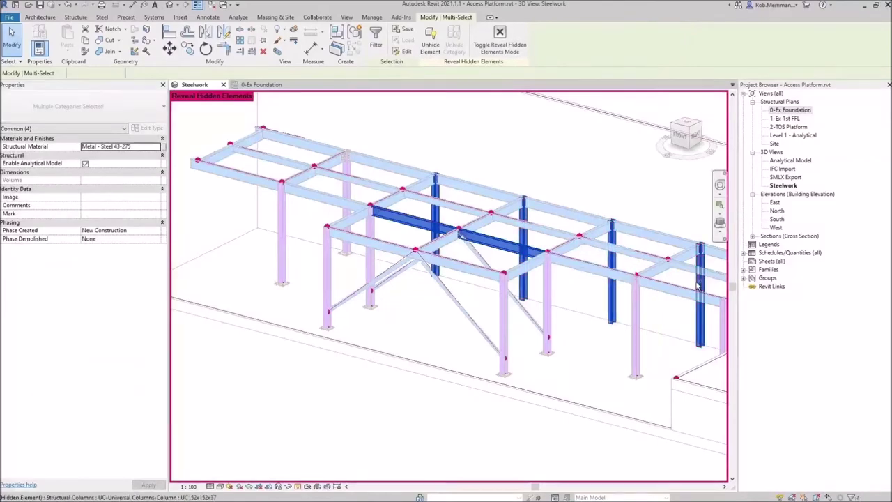
pyautogui.scroll(-2, 352, 254)
pyautogui.scroll(3, 588, 291)
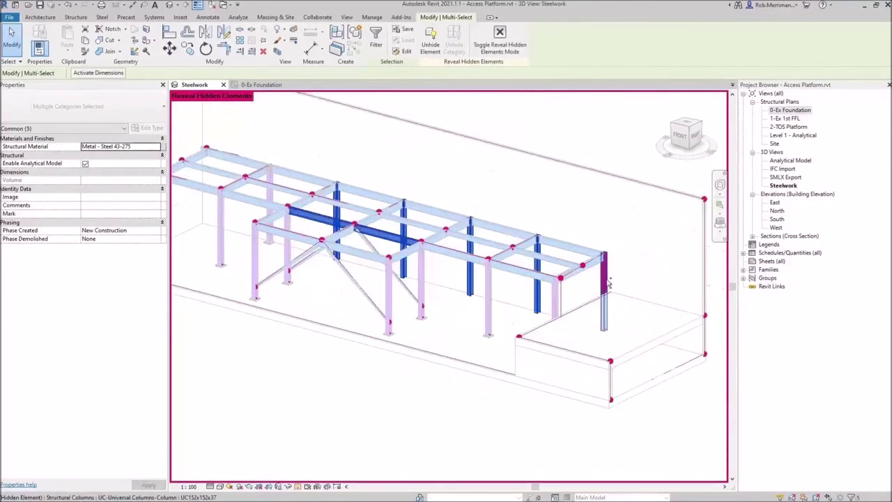
pyautogui.rightClick(597, 227)
pyautogui.moveTo(630, 278)
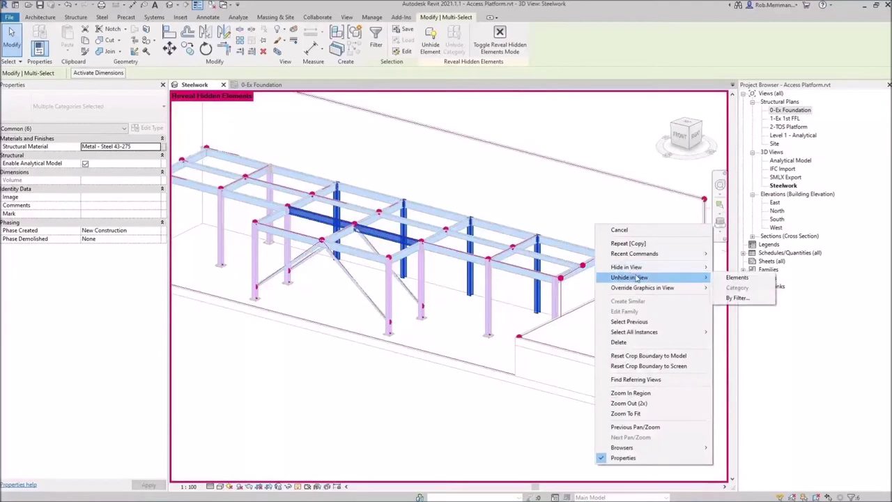
pyautogui.click(738, 278)
pyautogui.click(298, 485)
pyautogui.press('Escape')
# - Propagate the 152 uc 300 Sq Offset base plate from column B-3 to the matching rear-row columns
pyautogui.scroll(6, 279, 248)
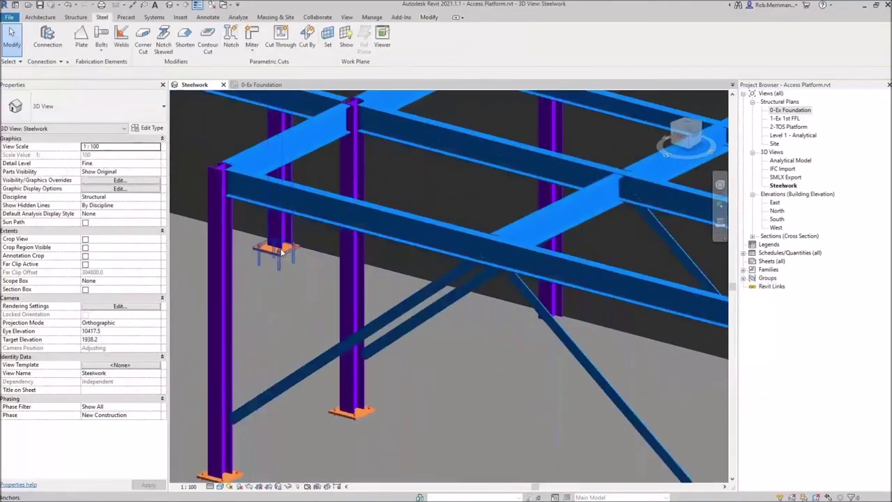
pyautogui.click(279, 248)
pyautogui.rightClick(281, 249)
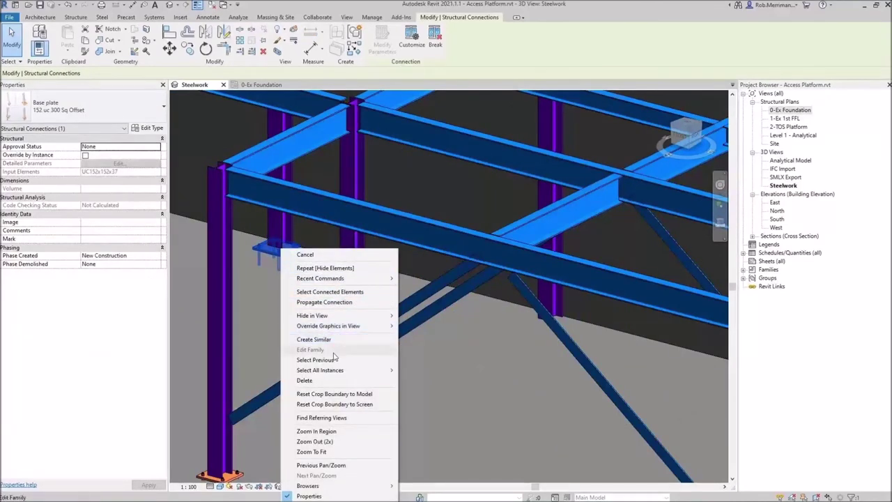
pyautogui.click(337, 304)
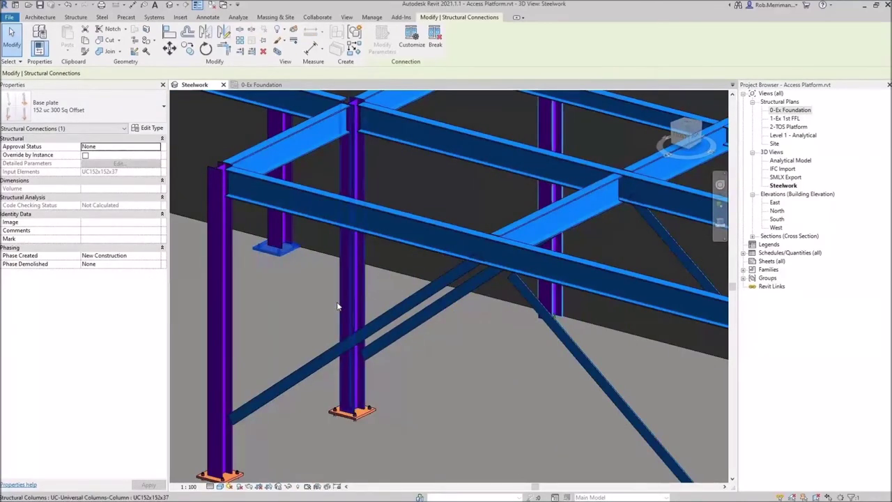
pyautogui.scroll(-4, 289, 254)
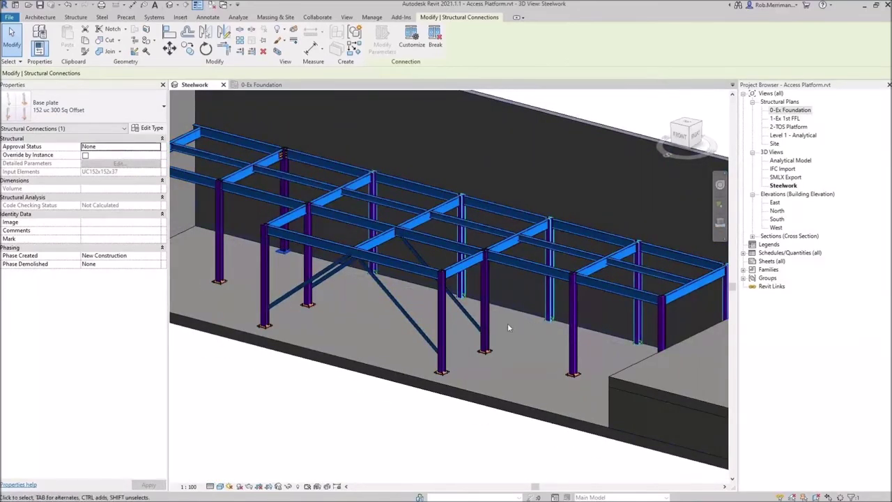
pyautogui.scroll(-4, 507, 328)
# - Try to propagate the 10mm 6 Bolt shear plate between column B-3 and its beam to the matching joints
pyautogui.scroll(8, 337, 201)
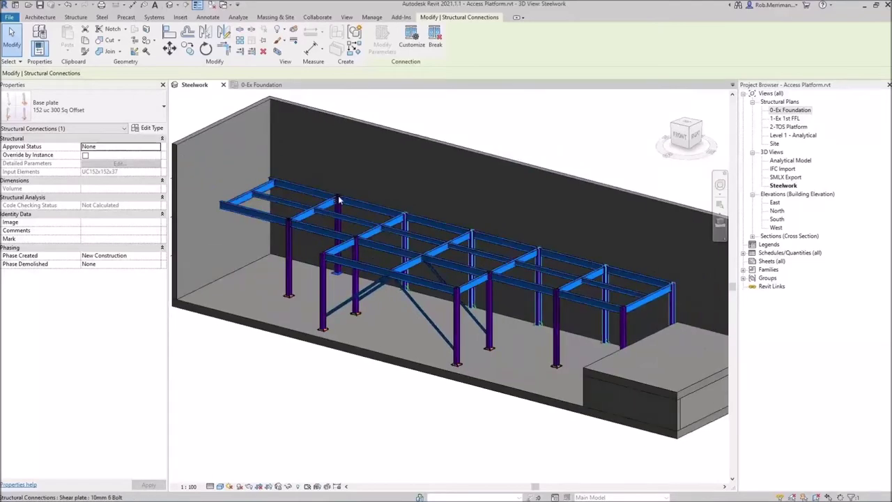
pyautogui.scroll(5, 336, 200)
pyautogui.click(331, 217)
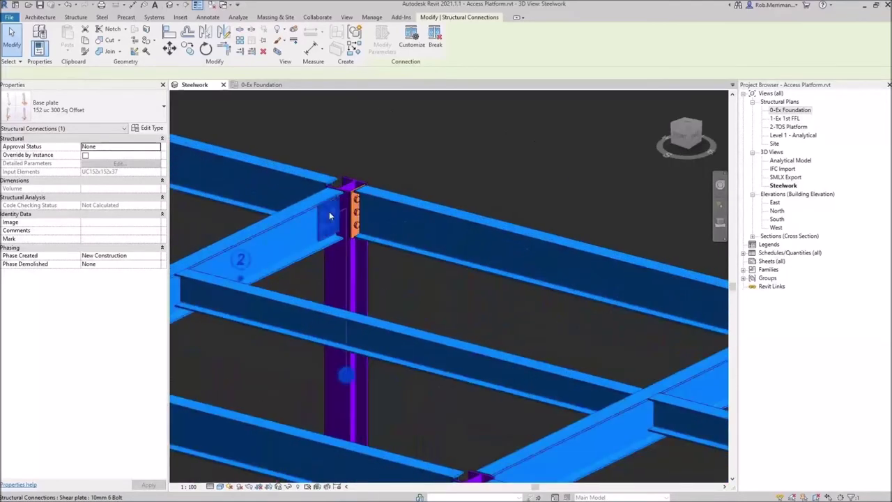
pyautogui.rightClick(330, 217)
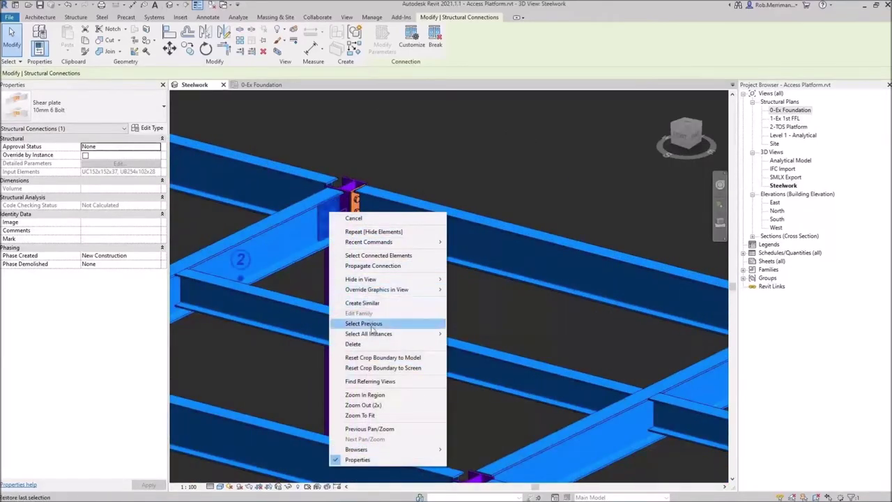
pyautogui.click(379, 267)
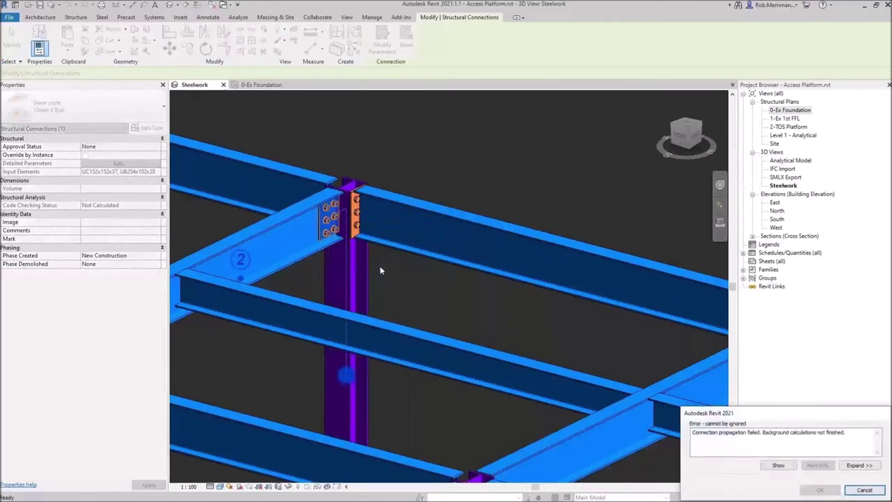
pyautogui.click(863, 490)
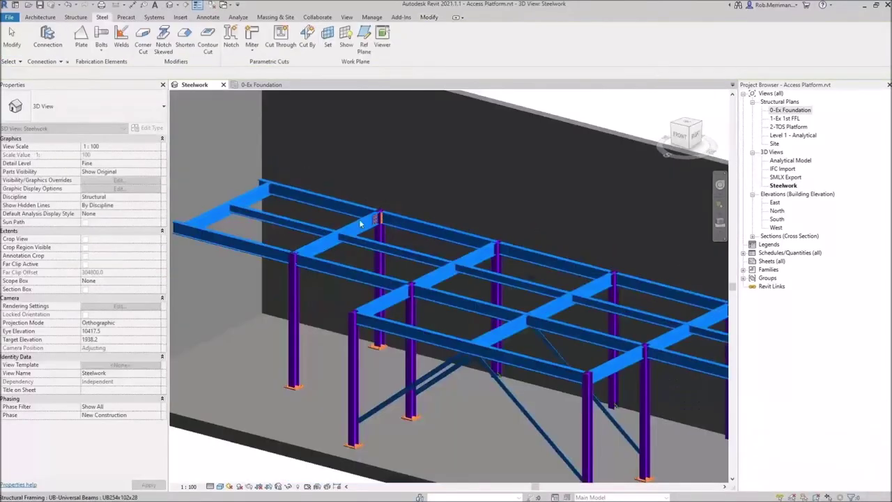
pyautogui.scroll(-2, 403, 255)
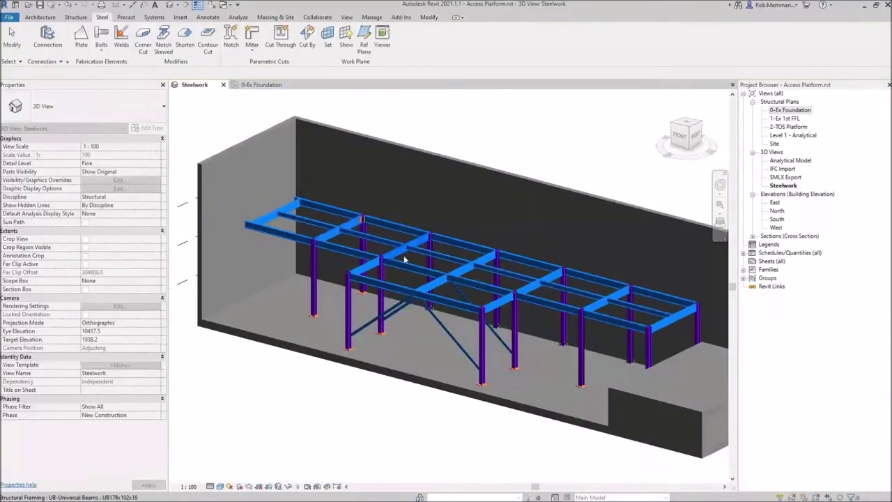
pyautogui.scroll(2, 648, 339)
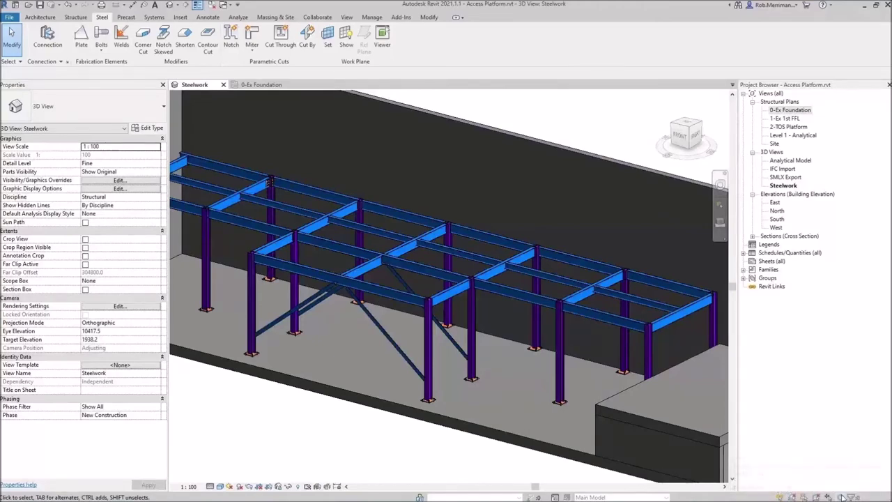
# - Propagate the 10mm 6 Bolt shear plate between the rear-row column and its cross beam to all matching joints, and clear the selection
pyautogui.scroll(4, 259, 198)
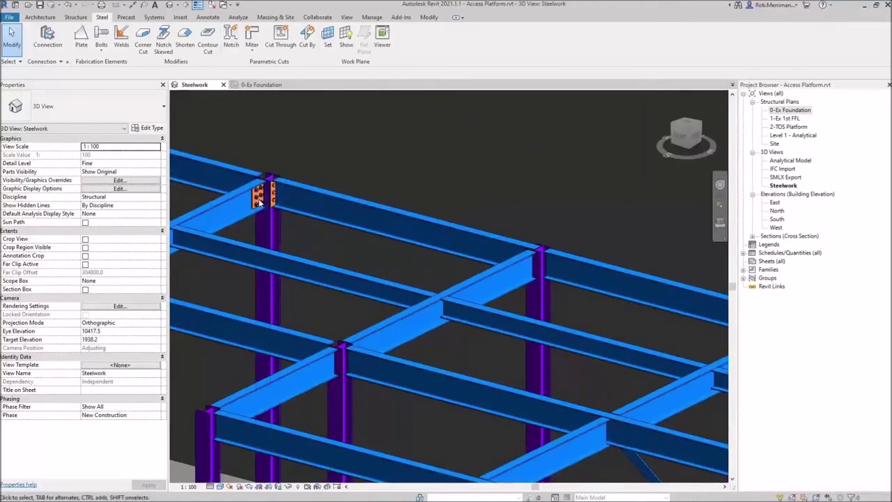
pyautogui.rightClick(258, 204)
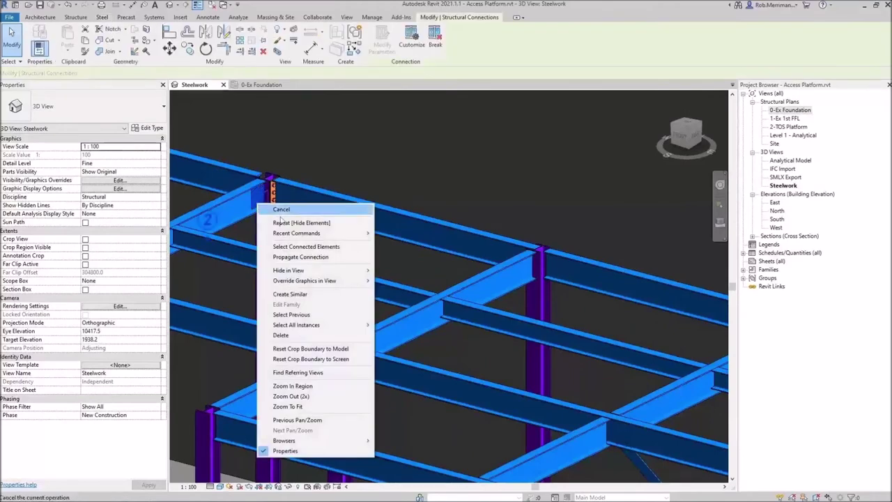
pyautogui.moveTo(309, 274)
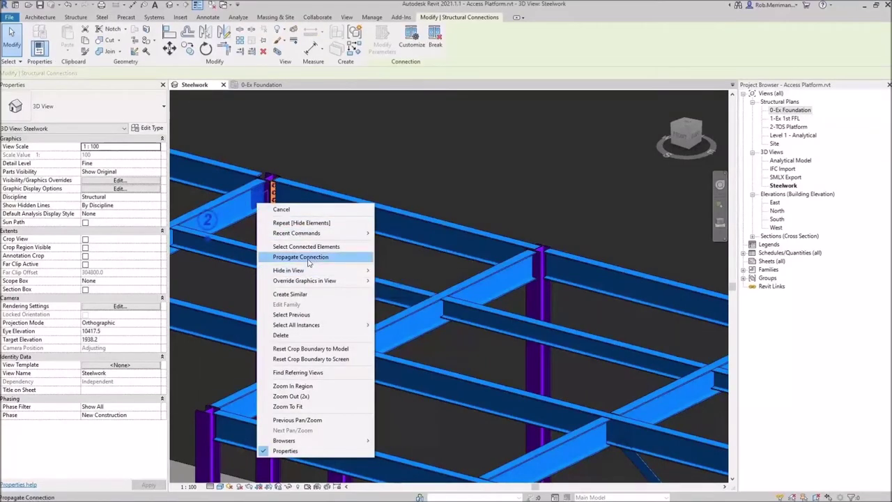
pyautogui.click(310, 255)
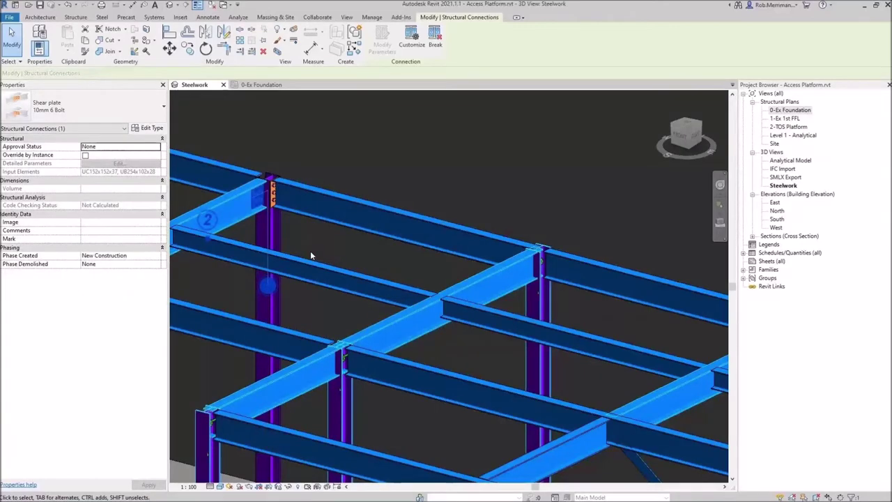
pyautogui.scroll(-5, 339, 246)
pyautogui.scroll(2, 348, 255)
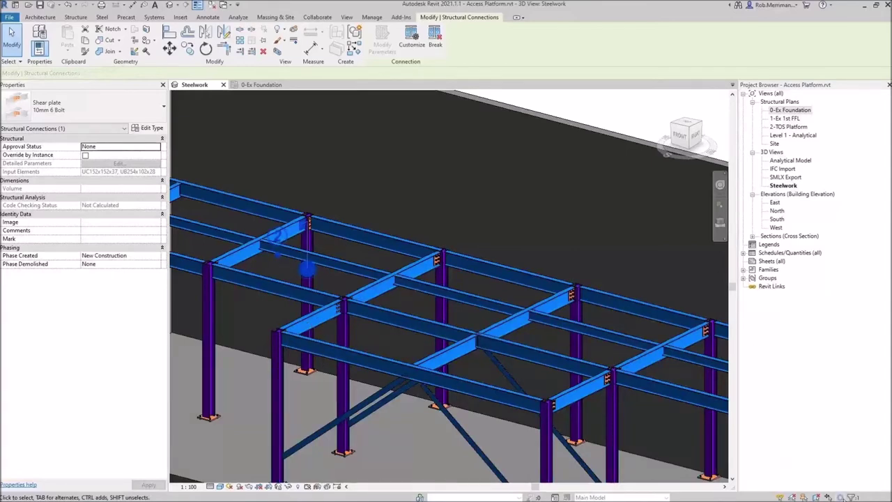
pyautogui.click(836, 497)
pyautogui.press('Escape')
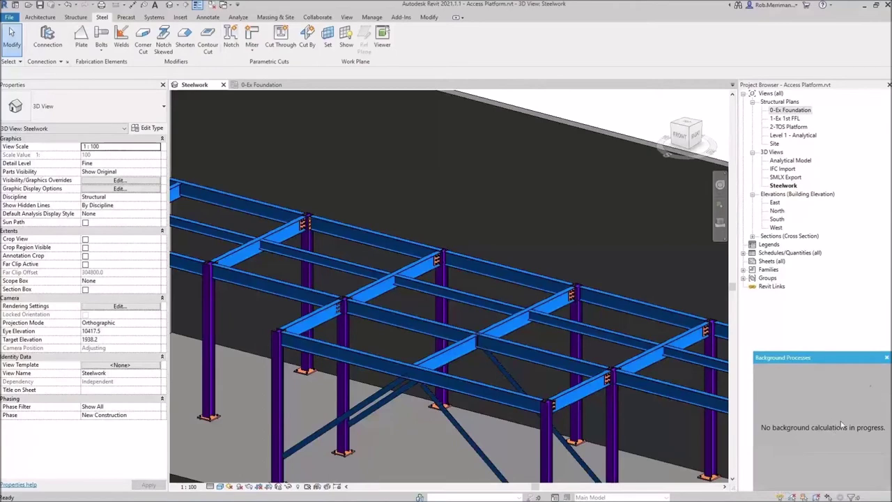
# - Examine the shear plates along the platform's column and cross-beam joints up to the far end bay
pyautogui.scroll(8, 393, 308)
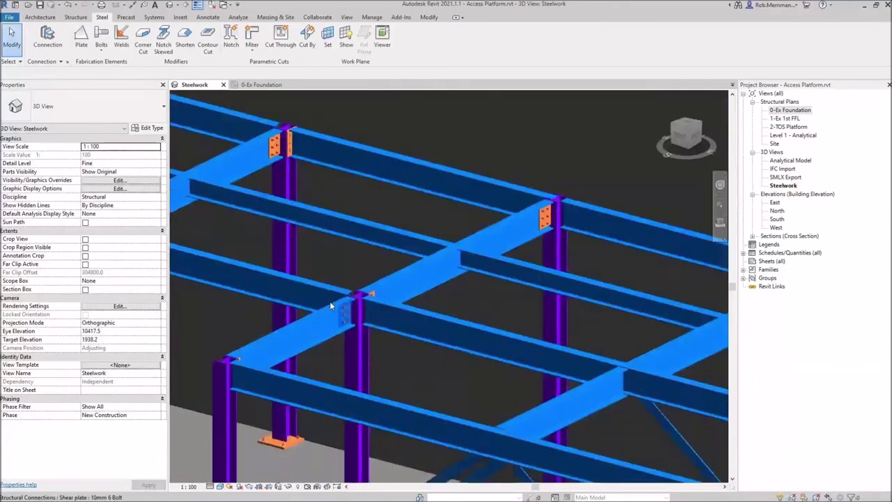
pyautogui.scroll(-8, 362, 301)
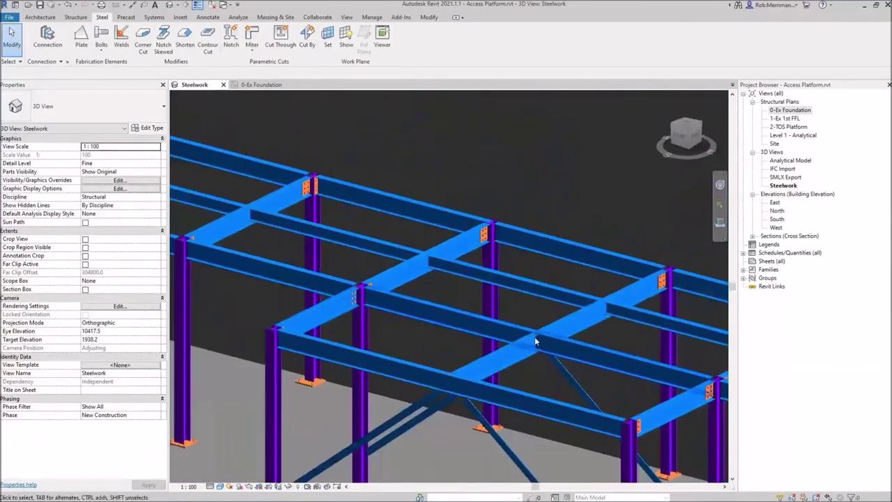
pyautogui.scroll(4, 603, 379)
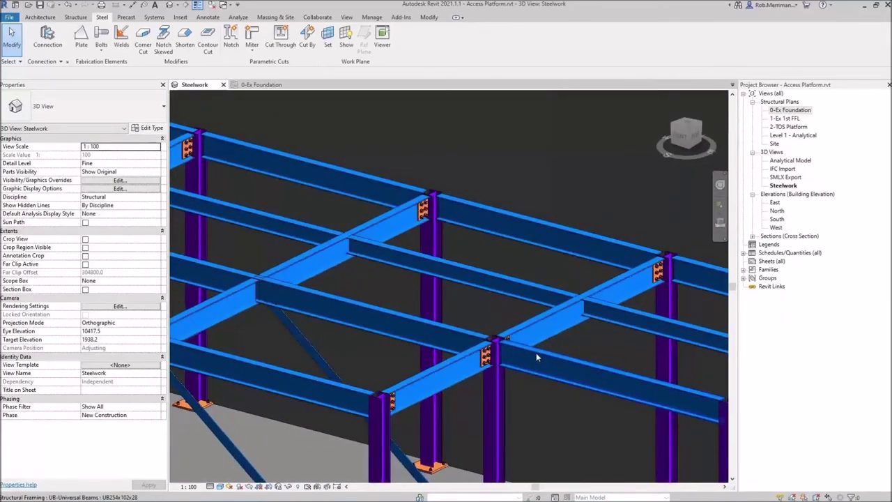
pyautogui.scroll(3, 533, 352)
pyautogui.scroll(-5, 383, 323)
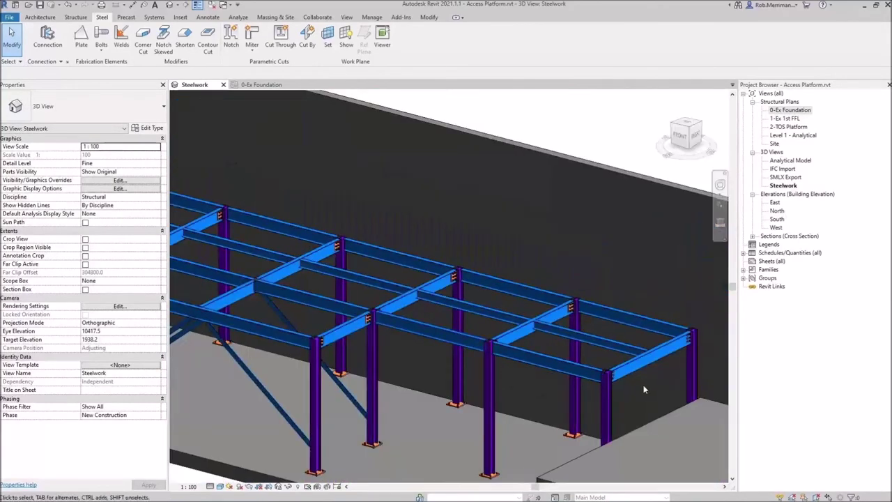
pyautogui.scroll(4, 685, 340)
pyautogui.scroll(-5, 647, 343)
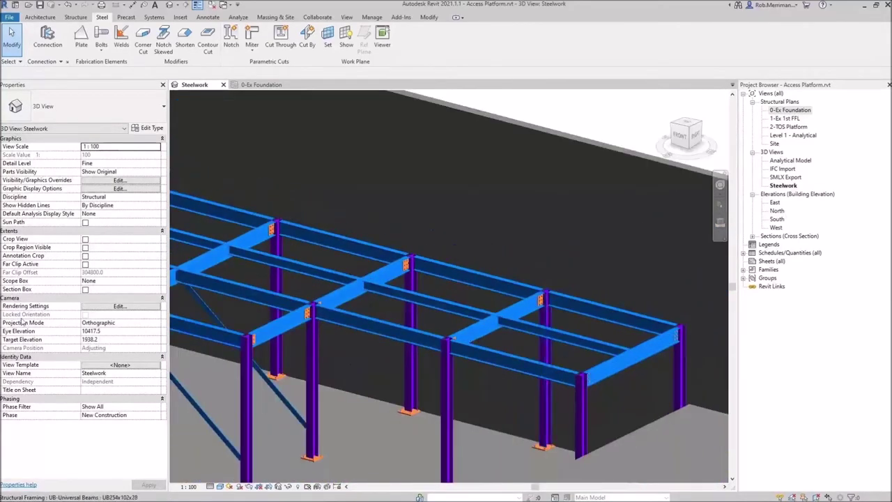
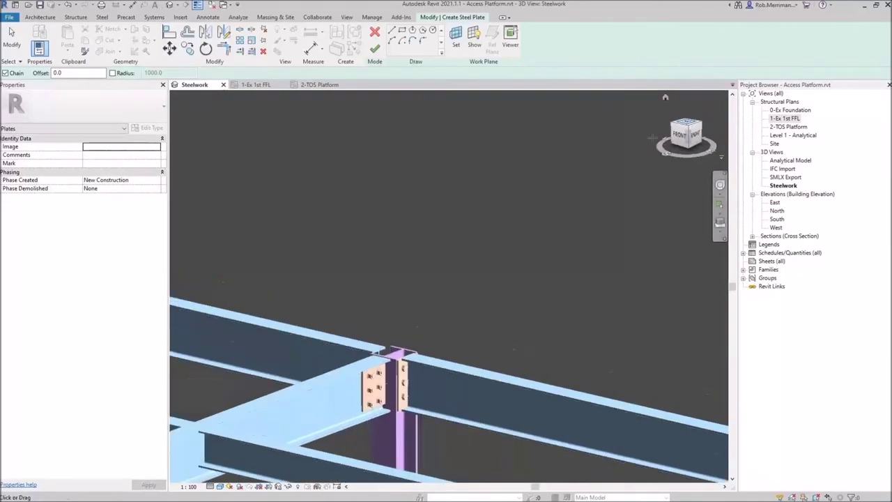
# - Create a rectangular steel plate about 5720 mm long and 240 mm wide along the projecting bay's front beam, between its two columns
pyautogui.scroll(3, 418, 296)
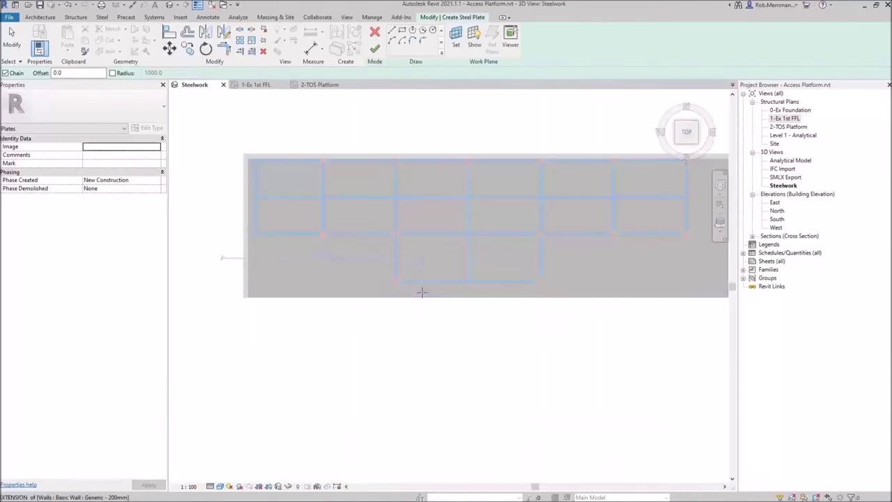
pyautogui.scroll(6, 421, 291)
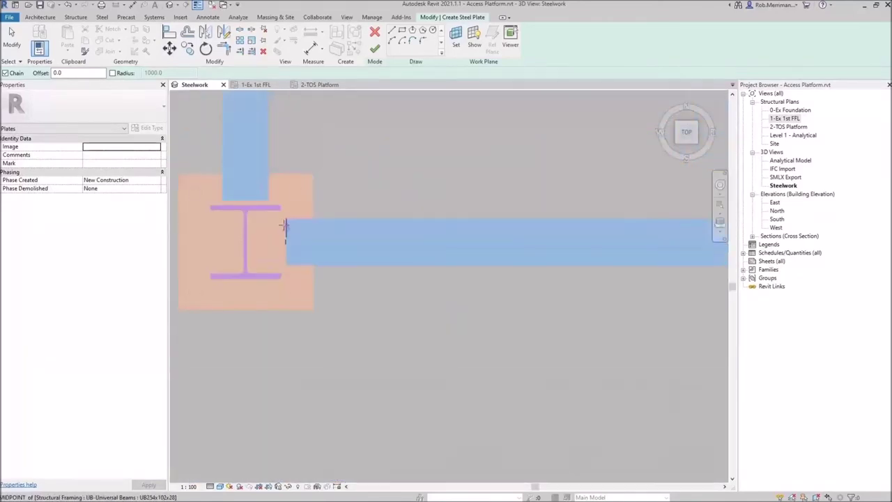
pyautogui.click(293, 225)
pyautogui.scroll(-3, 282, 236)
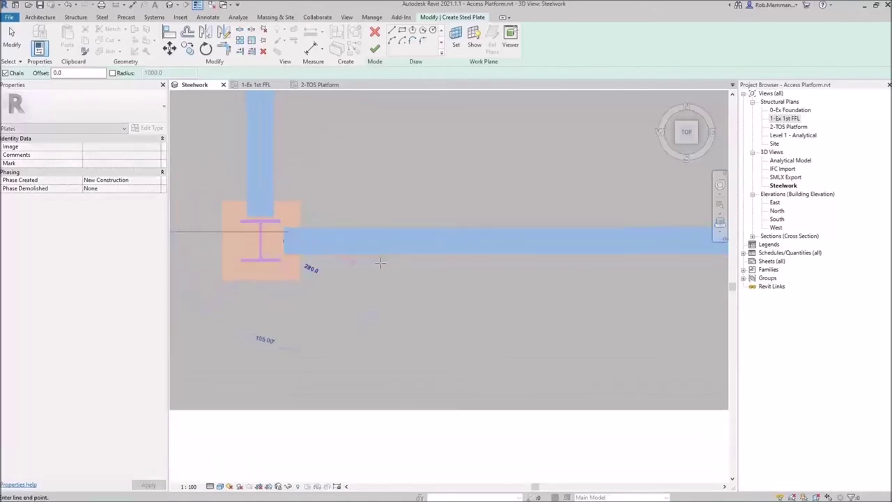
pyautogui.click(402, 31)
pyautogui.scroll(2, 288, 239)
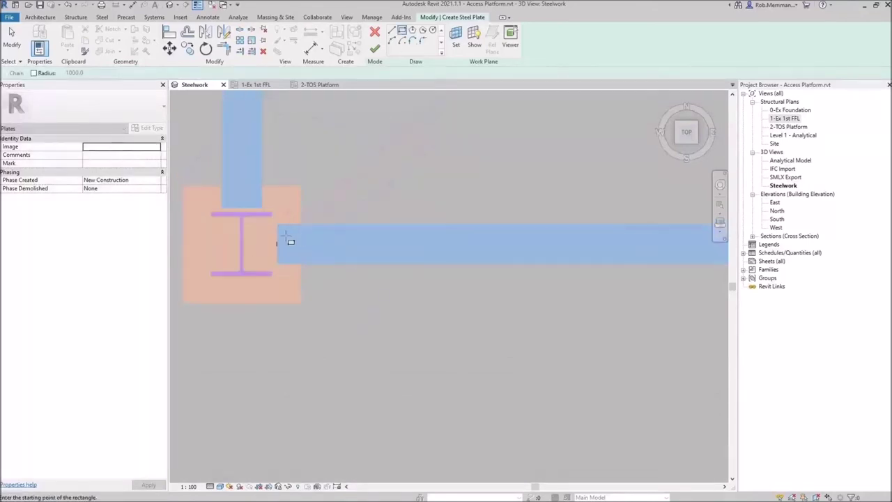
pyautogui.click(275, 242)
pyautogui.scroll(-4, 471, 269)
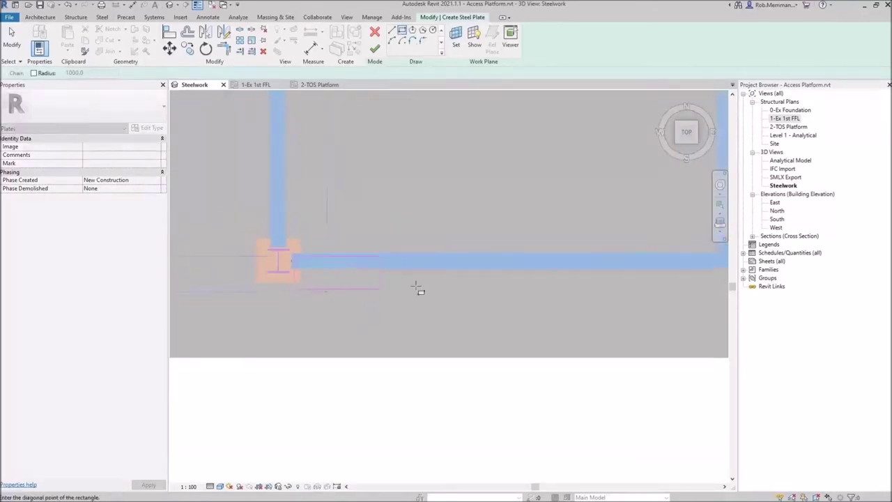
pyautogui.scroll(-3, 610, 269)
pyautogui.scroll(3, 629, 293)
pyautogui.scroll(2, 608, 295)
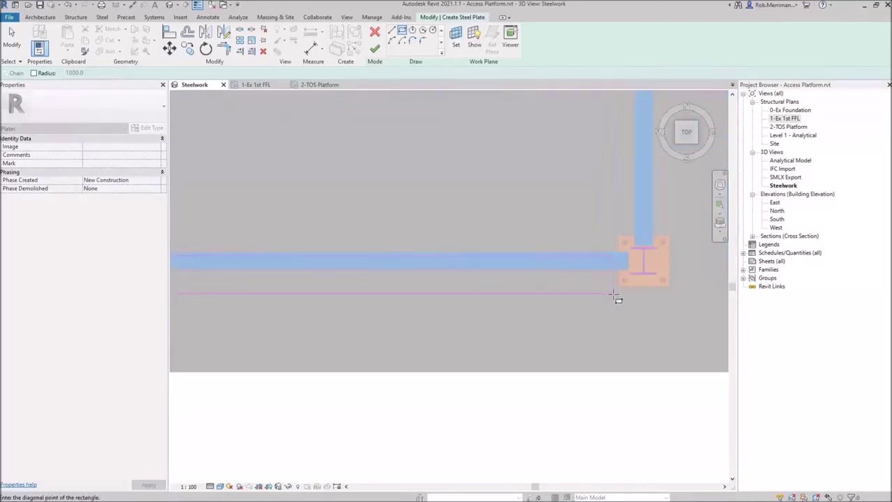
pyautogui.click(615, 298)
pyautogui.scroll(-3, 697, 294)
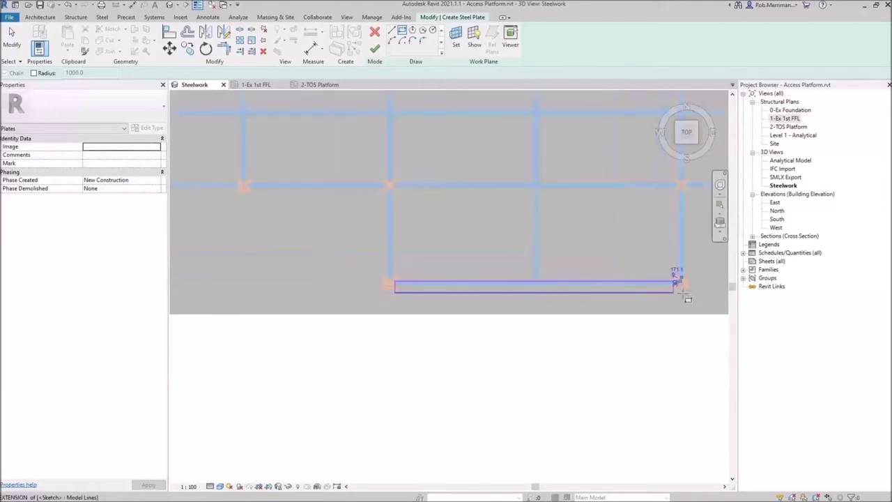
pyautogui.scroll(4, 396, 288)
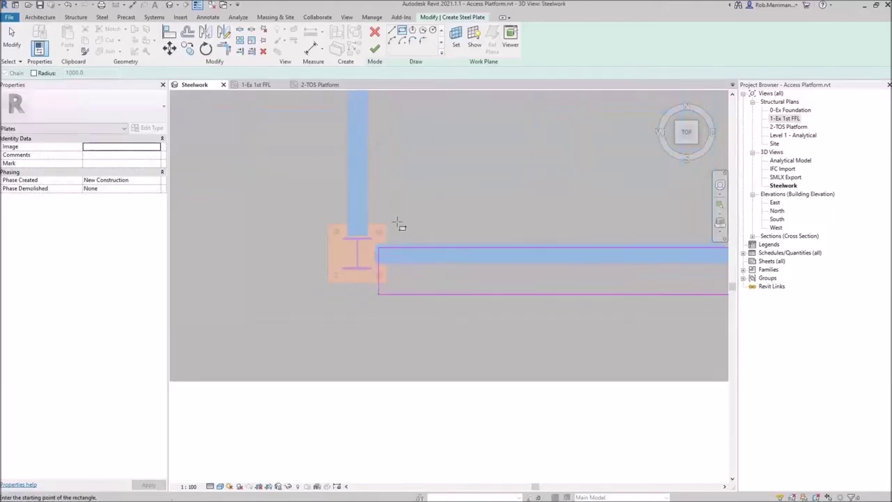
pyautogui.click(374, 48)
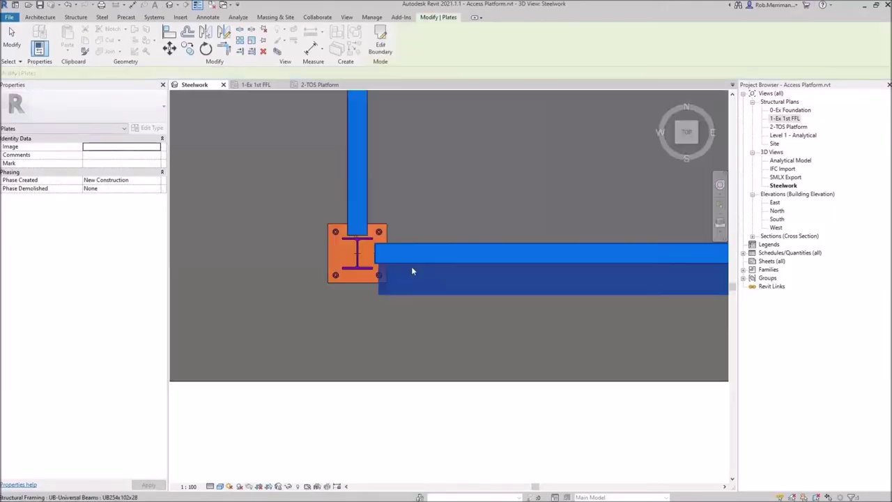
# - Select the new plate beneath the front beam and assign Metal - Steel 43-275 as its structural material
pyautogui.click(426, 326)
pyautogui.keyDown('shift'); pyautogui.moveTo(431, 329); pyautogui.dragTo(401, 244, button='middle'); pyautogui.keyUp('shift')
pyautogui.scroll(-2, 364, 325)
pyautogui.scroll(1, 368, 296)
pyautogui.scroll(3, 392, 150)
pyautogui.keyDown('shift'); pyautogui.moveTo(410, 295); pyautogui.dragTo(369, 174, button='middle'); pyautogui.keyUp('shift')
pyautogui.click(501, 338)
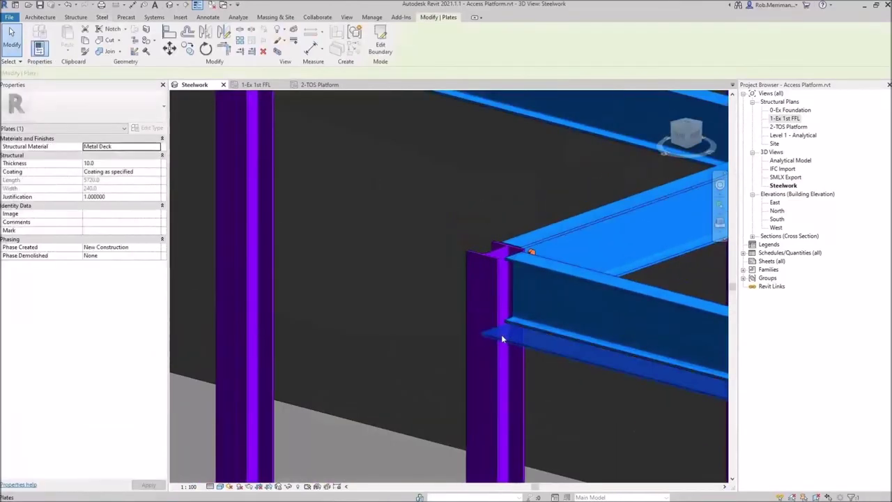
pyautogui.click(141, 148)
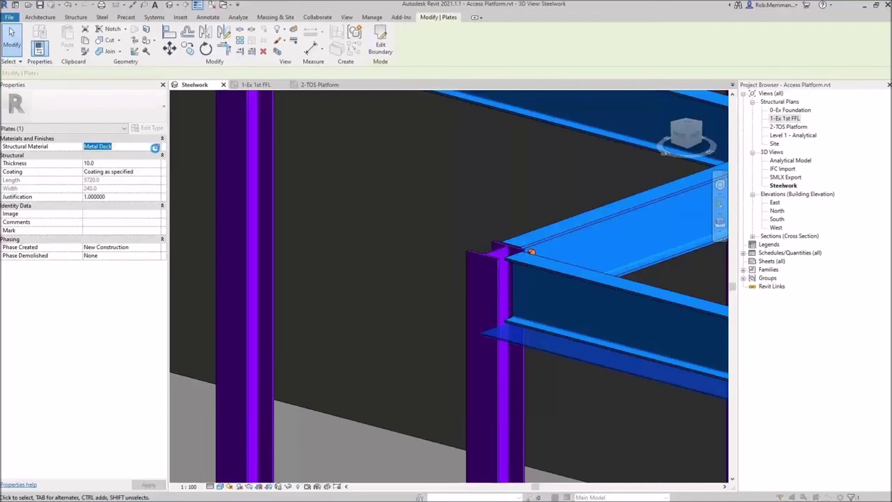
pyautogui.click(157, 148)
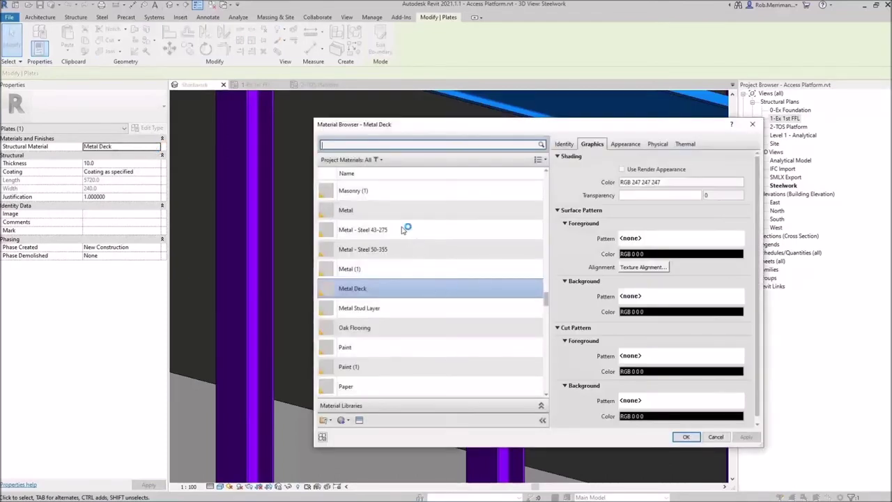
pyautogui.click(377, 230)
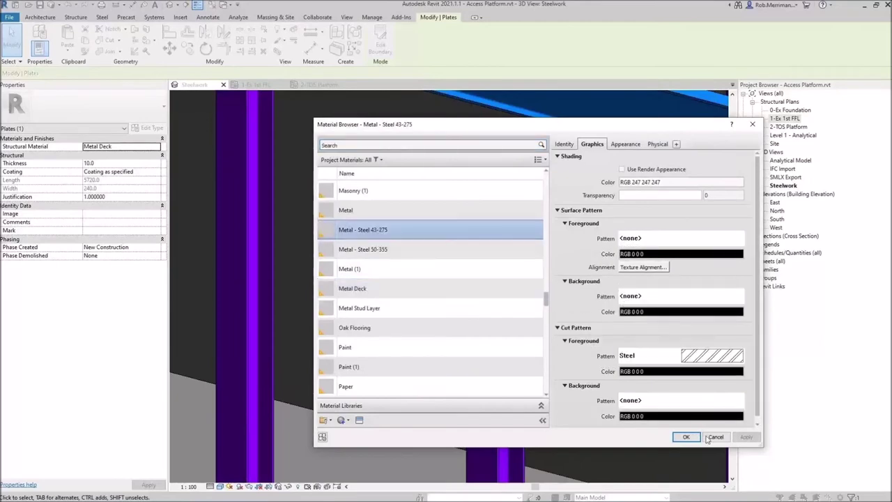
pyautogui.click(684, 437)
# - Set the plate's thickness to 15 mm and review the coating options, keeping Coating as specified
pyautogui.click(119, 164)
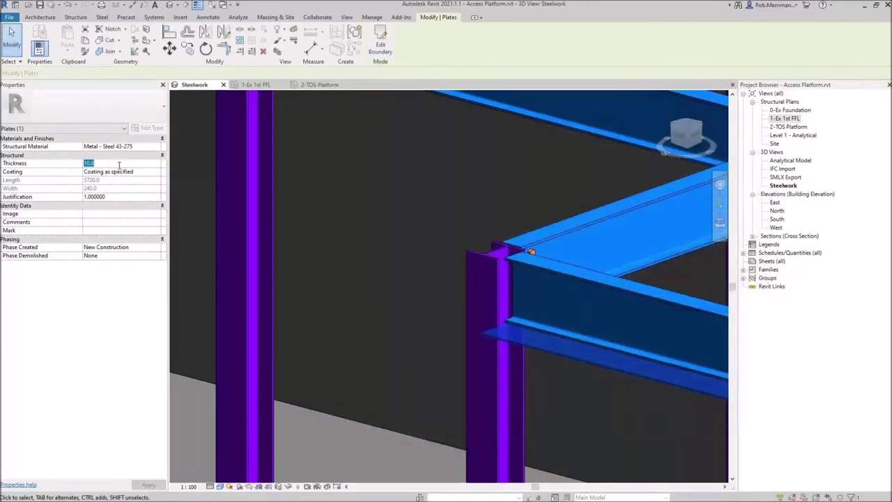
pyautogui.press('Return')
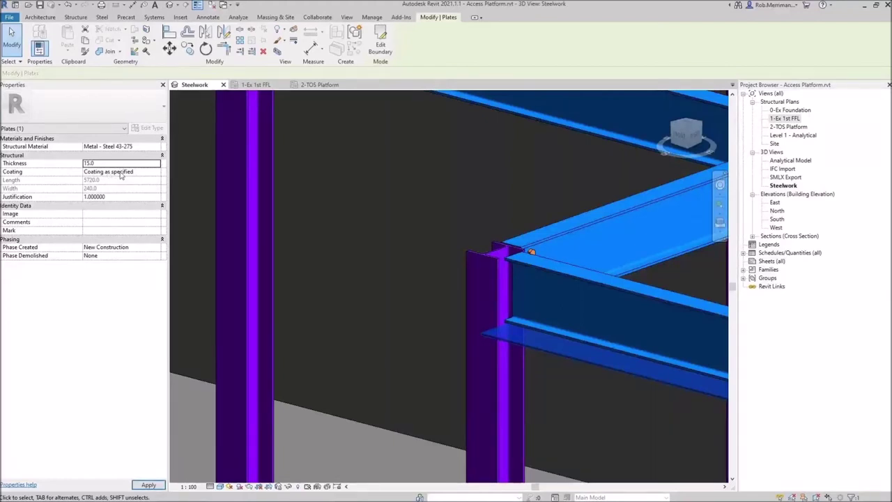
pyautogui.click(138, 172)
pyautogui.click(156, 174)
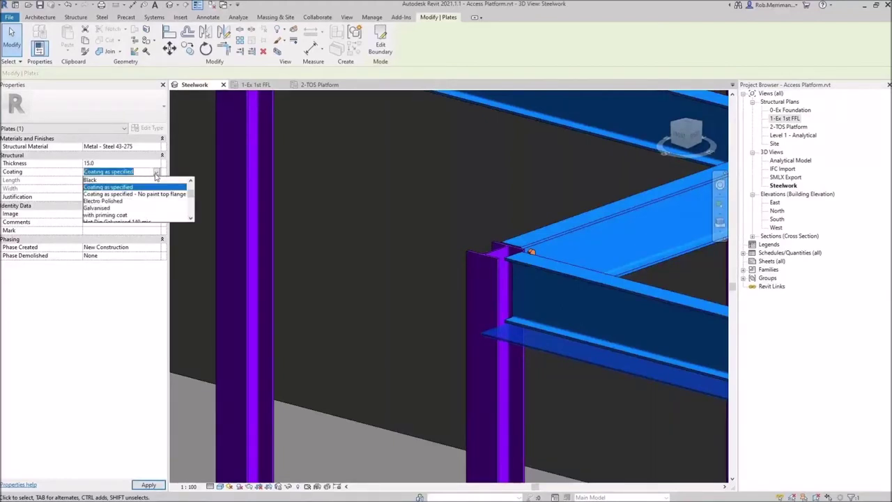
pyautogui.scroll(4, 140, 206)
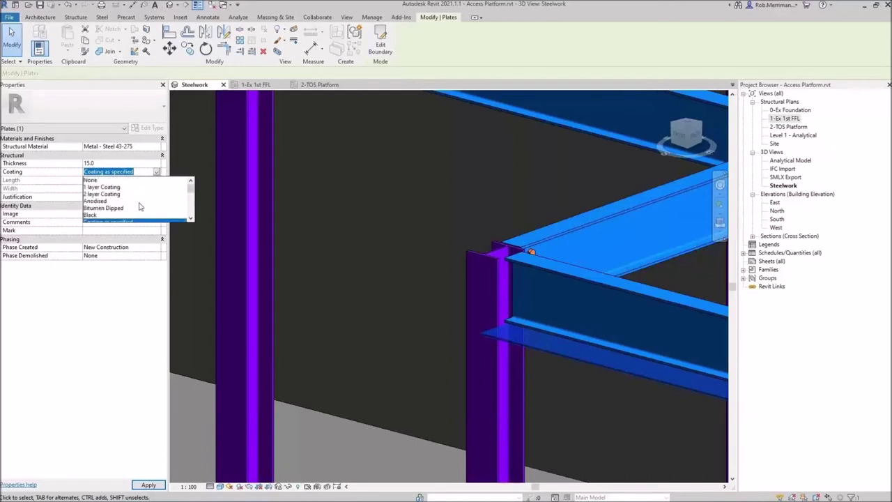
pyautogui.press('Escape')
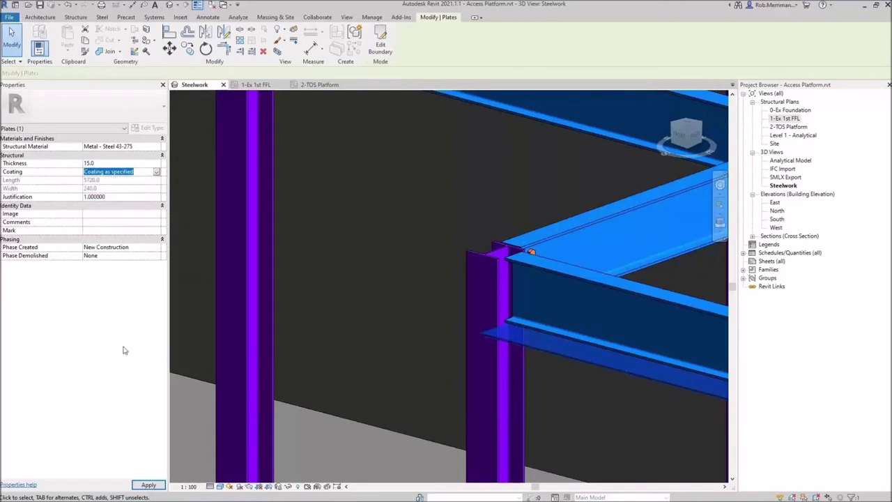
# - Set the plate's justification to 0 and check its position against the beam's bottom flange
pyautogui.click(124, 197)
pyautogui.doubleClick(139, 196)
pyautogui.write('0')
pyautogui.press('Return')
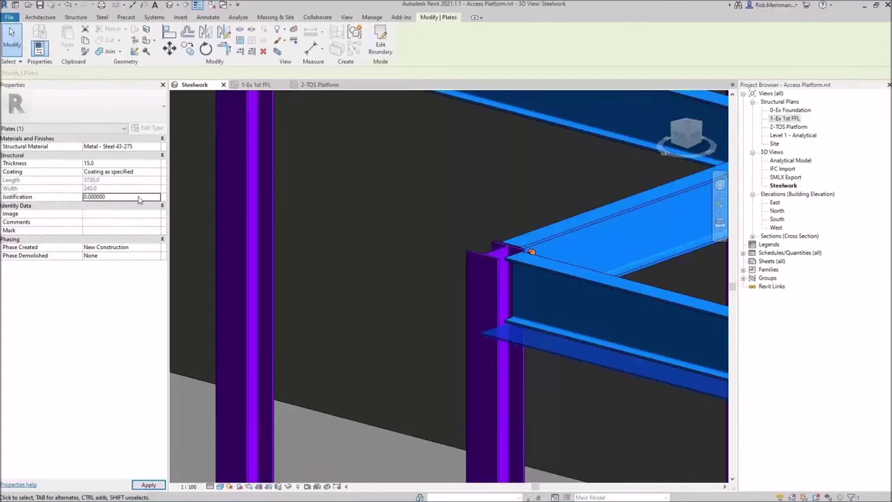
pyautogui.click(143, 172)
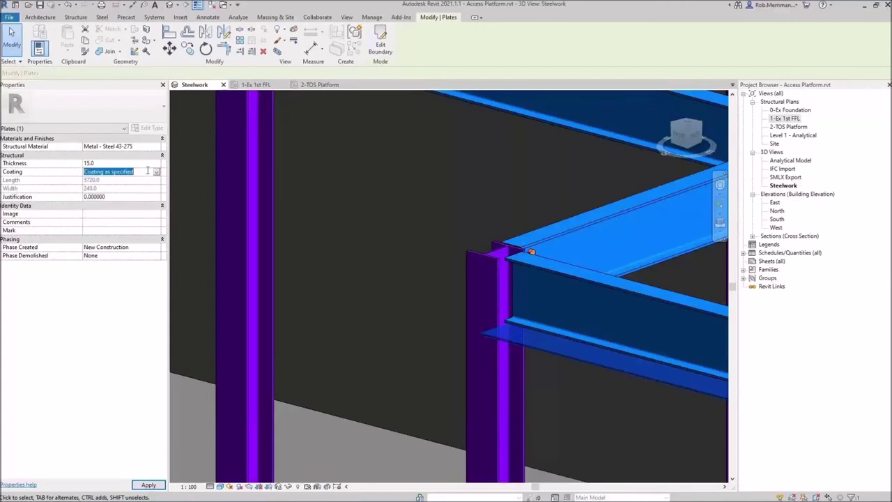
pyautogui.scroll(2, 581, 323)
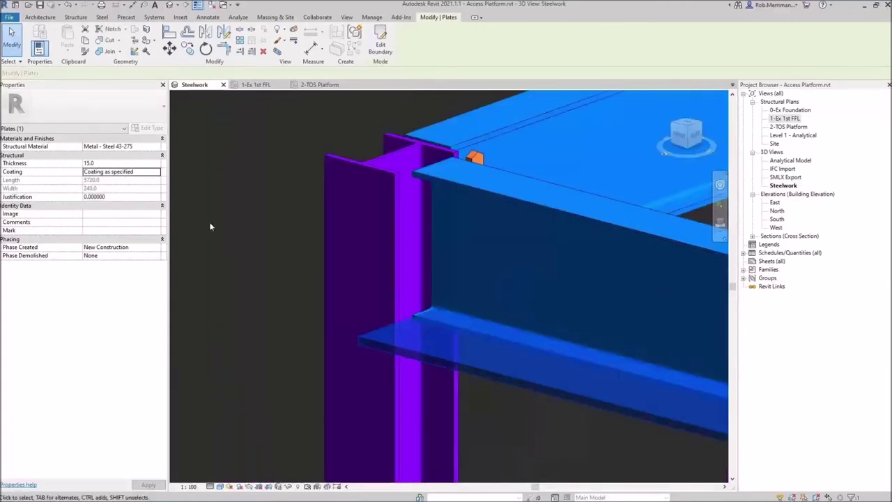
# - Set the plate's justification to 1 and deselect the plate
pyautogui.click(122, 198)
pyautogui.write('1.000000')
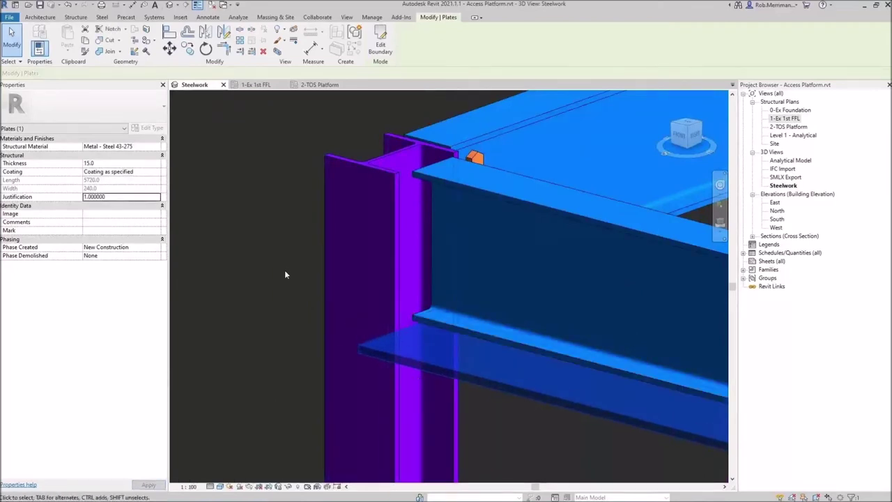
pyautogui.scroll(-4, 254, 263)
pyautogui.click(253, 263)
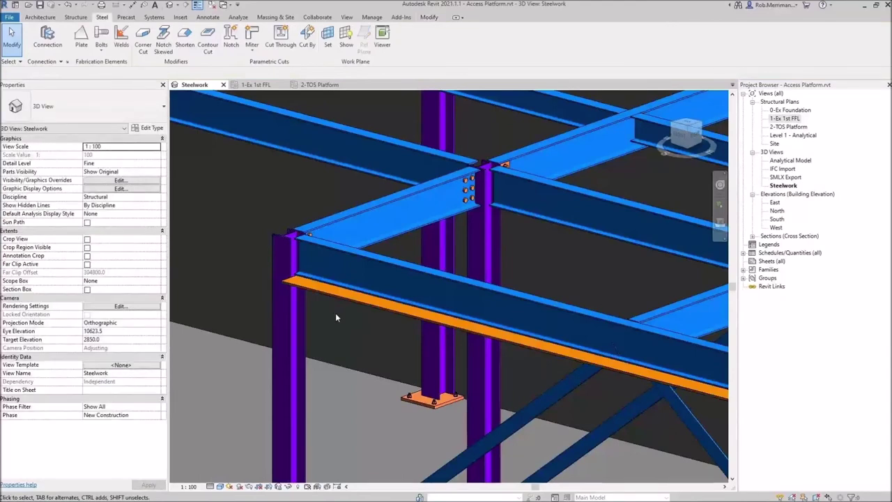
# - Start adding a hole pattern to the platform's cross beam and set the view's detail level to Medium
pyautogui.scroll(-4, 282, 279)
pyautogui.scroll(-5, 282, 279)
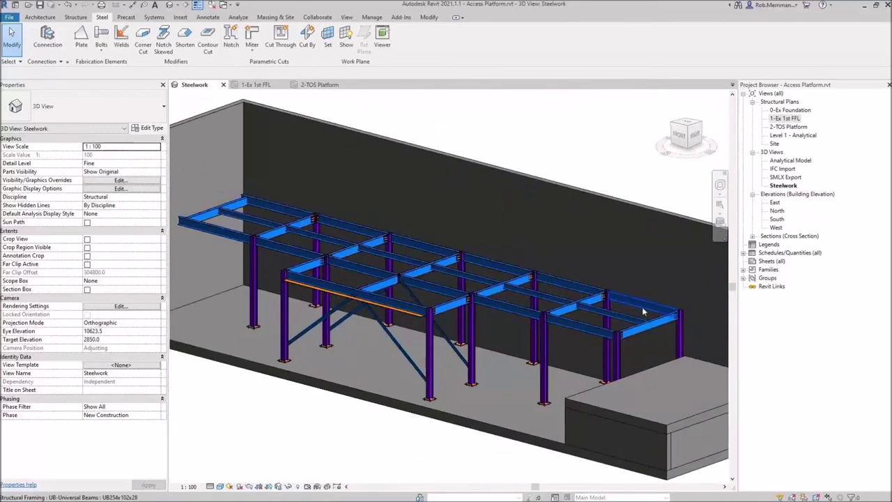
pyautogui.scroll(5, 426, 270)
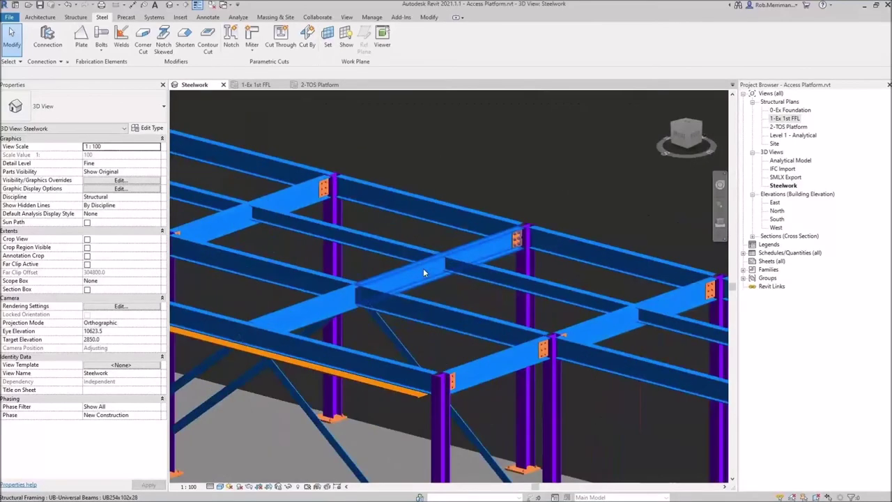
pyautogui.scroll(3, 423, 271)
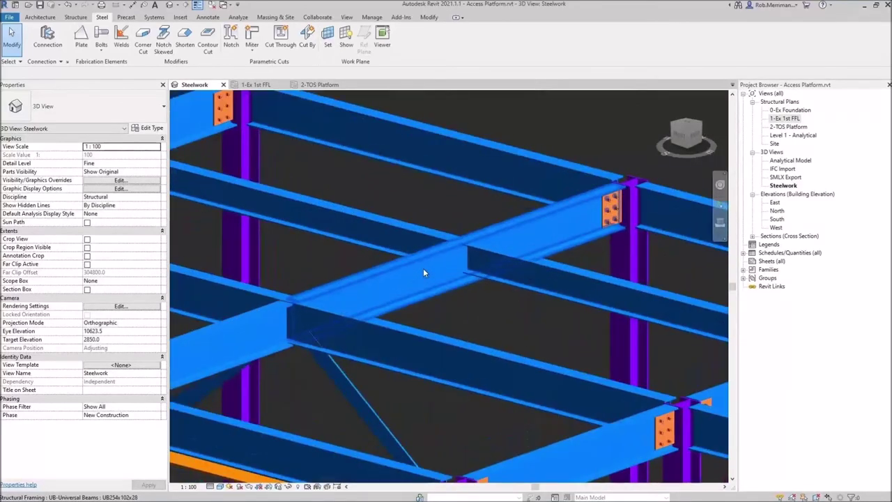
pyautogui.click(100, 52)
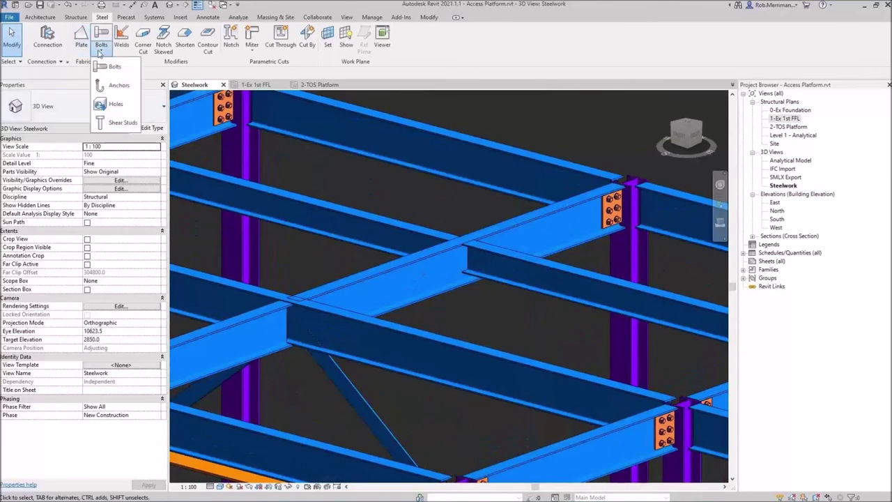
pyautogui.click(112, 103)
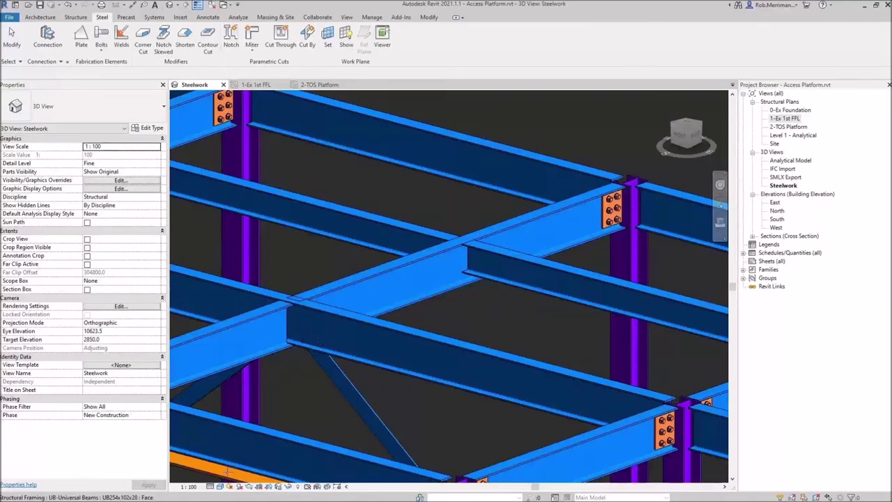
pyautogui.click(209, 486)
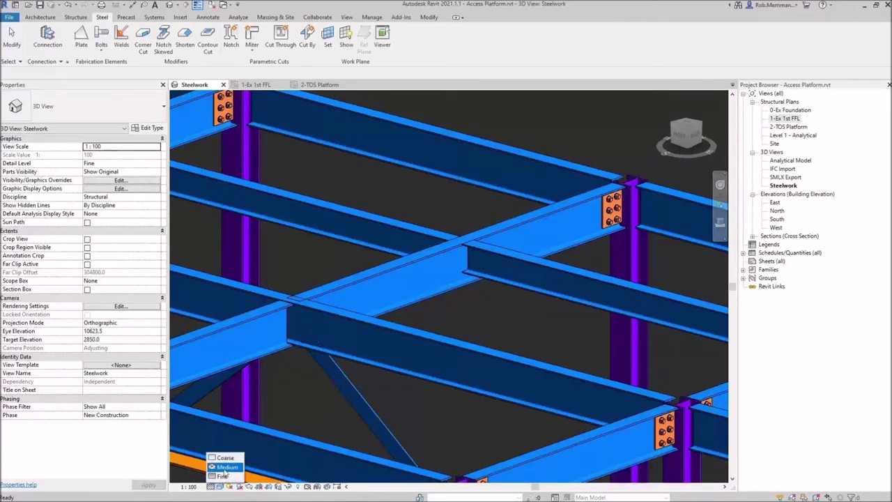
pyautogui.click(224, 467)
# - Pick the cross beam's web face for a rectangular hole pattern and change the view's visual style
pyautogui.scroll(2, 608, 216)
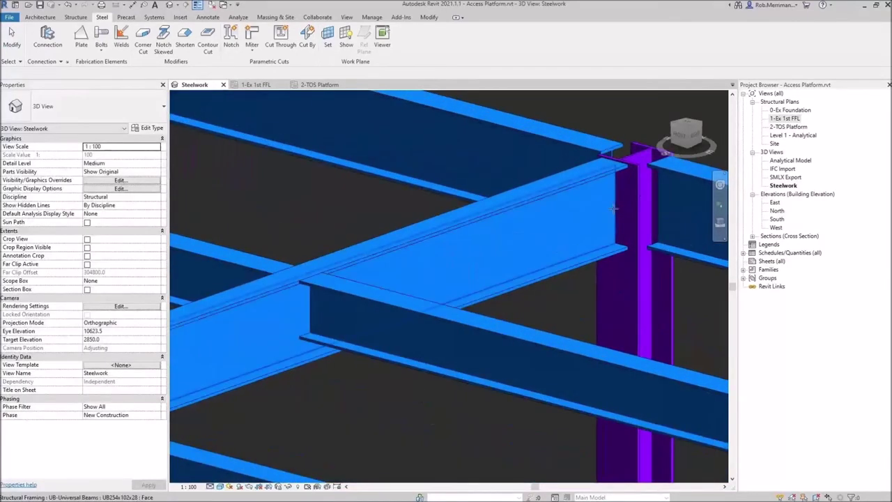
pyautogui.click(614, 209)
pyautogui.scroll(-4, 614, 208)
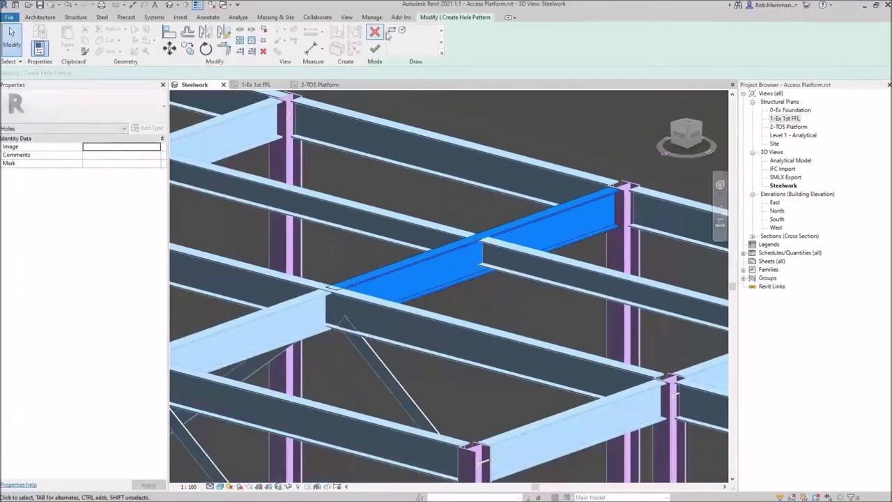
pyautogui.click(394, 31)
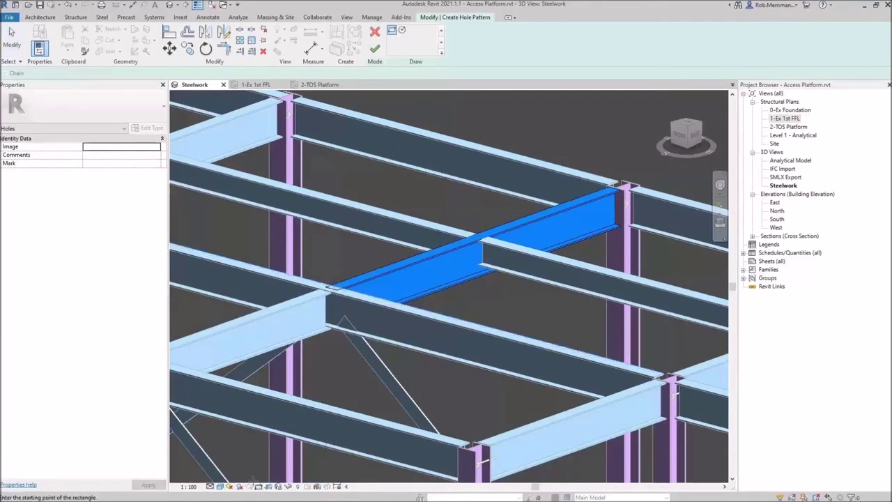
pyautogui.click(220, 486)
pyautogui.click(239, 439)
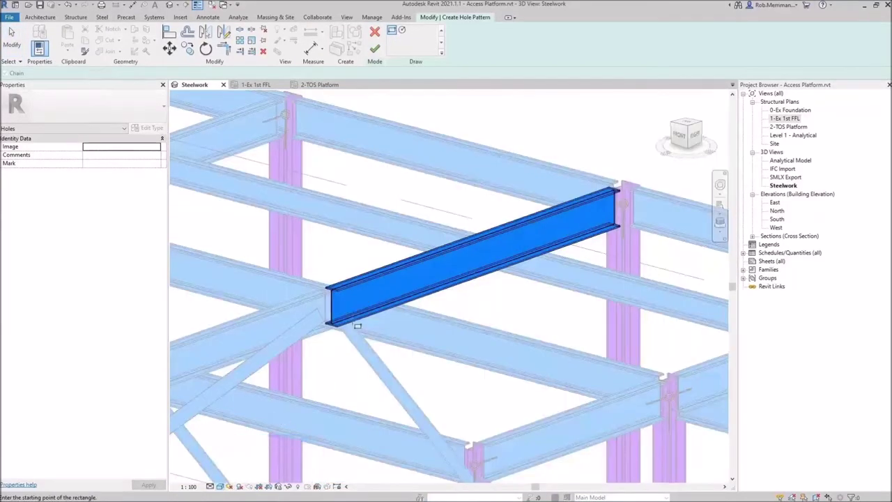
# - Sketch the hole pattern's rectangle, about 2909 by 260 mm, between diagonally opposite end corners of the cross beam and finish it
pyautogui.scroll(5, 346, 322)
pyautogui.scroll(3, 346, 322)
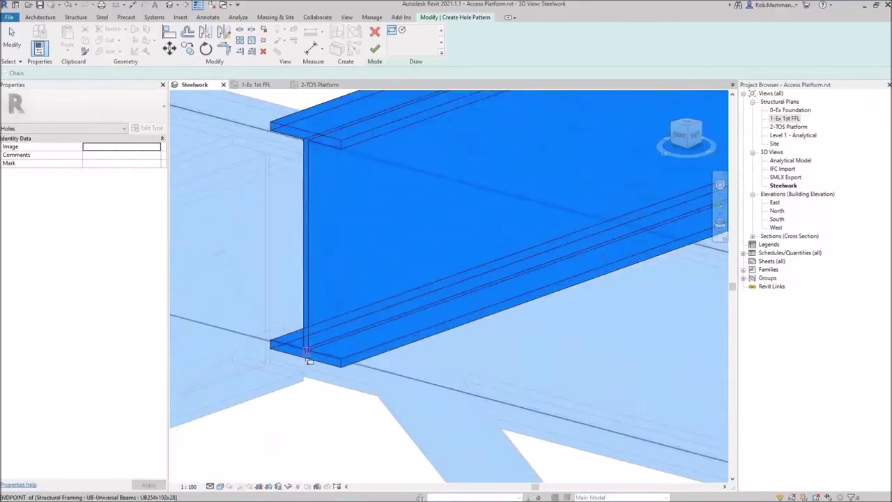
pyautogui.scroll(2, 310, 362)
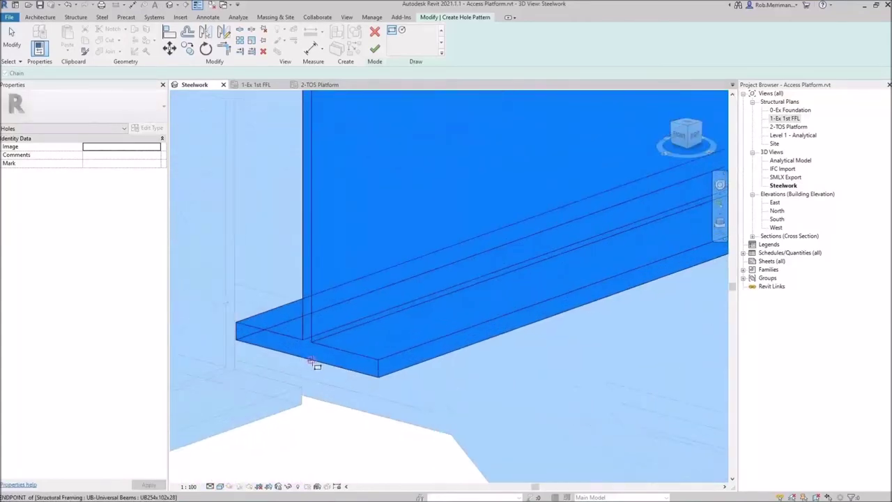
pyautogui.click(315, 362)
pyautogui.scroll(-6, 315, 362)
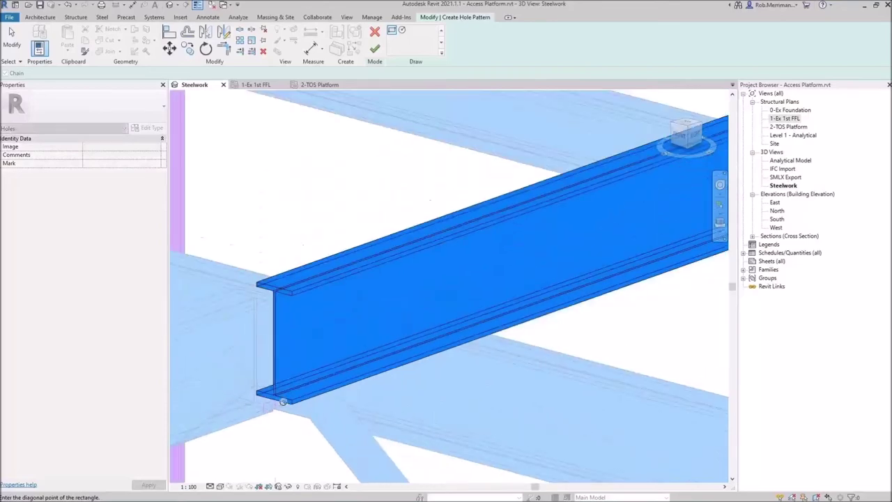
pyautogui.scroll(5, 591, 213)
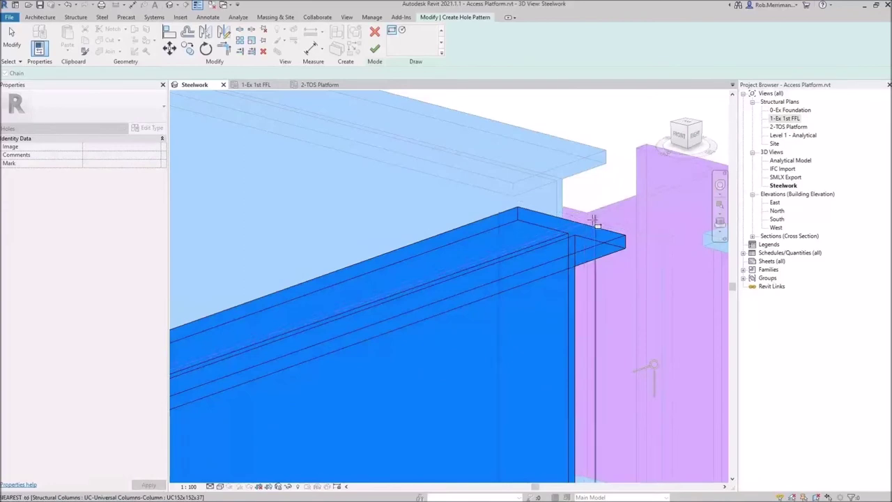
pyautogui.scroll(1, 587, 235)
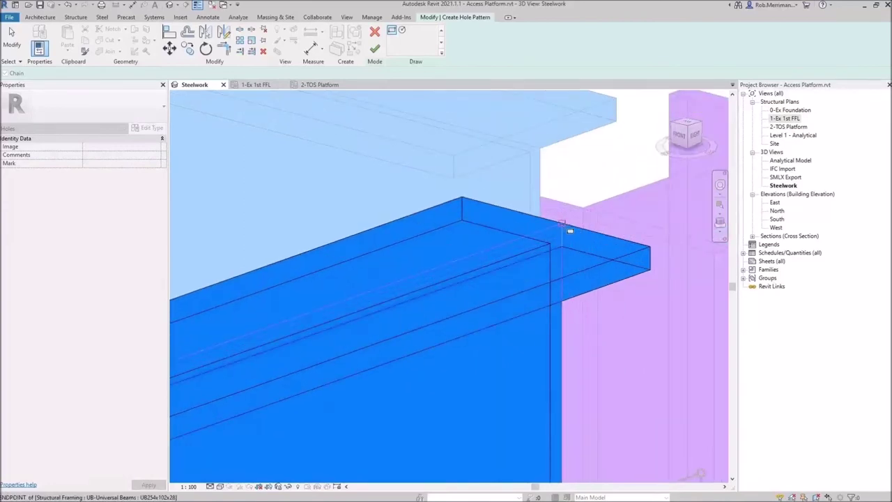
pyautogui.scroll(-5, 592, 223)
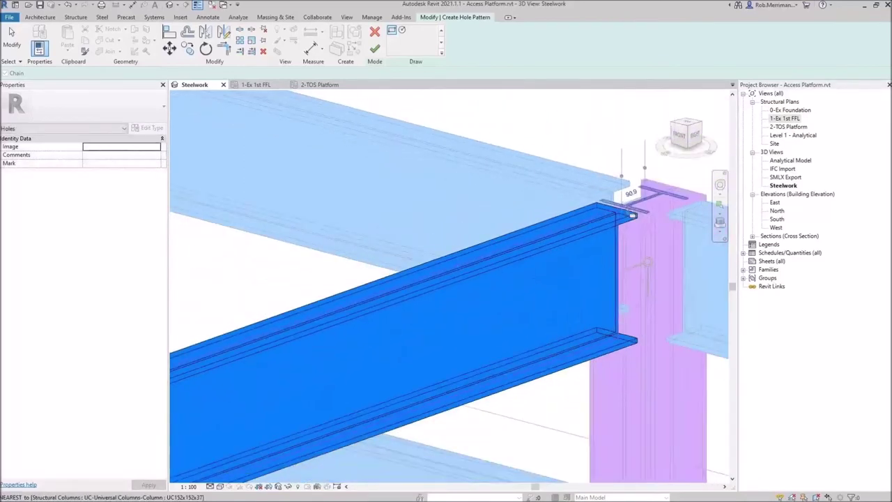
pyautogui.click(377, 50)
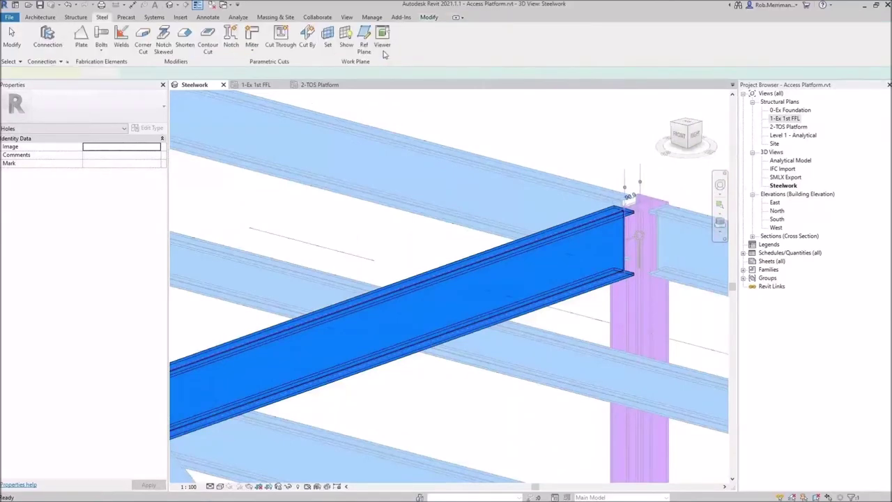
# - Open the view's detail level options
pyautogui.click(211, 487)
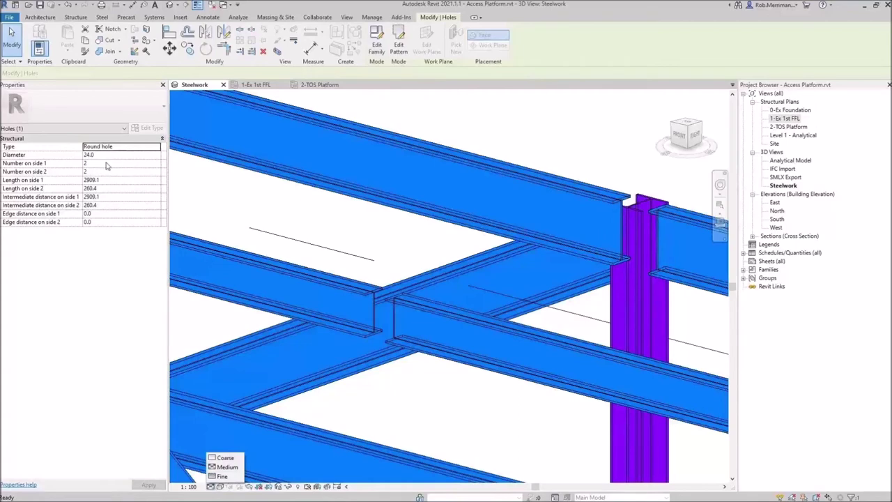
# - Set the hole pattern's edge distance on side 1 to 50 and on side 2 to 100
pyautogui.click(102, 214)
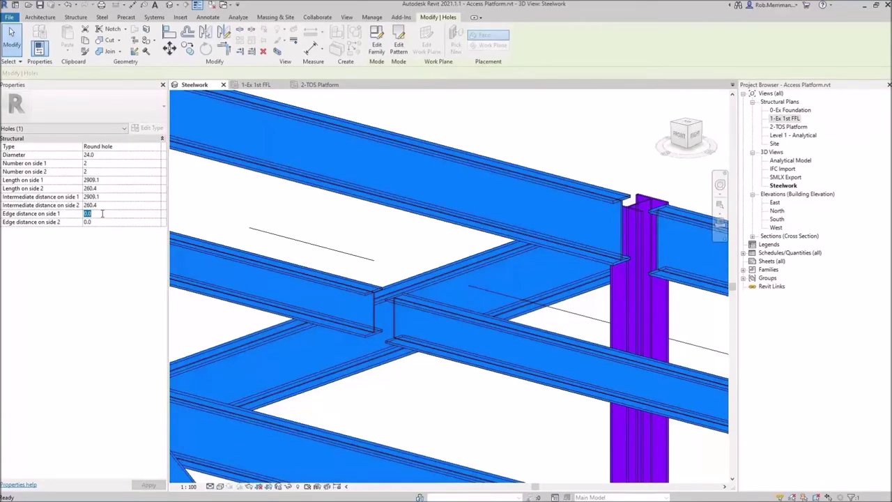
pyautogui.write('50')
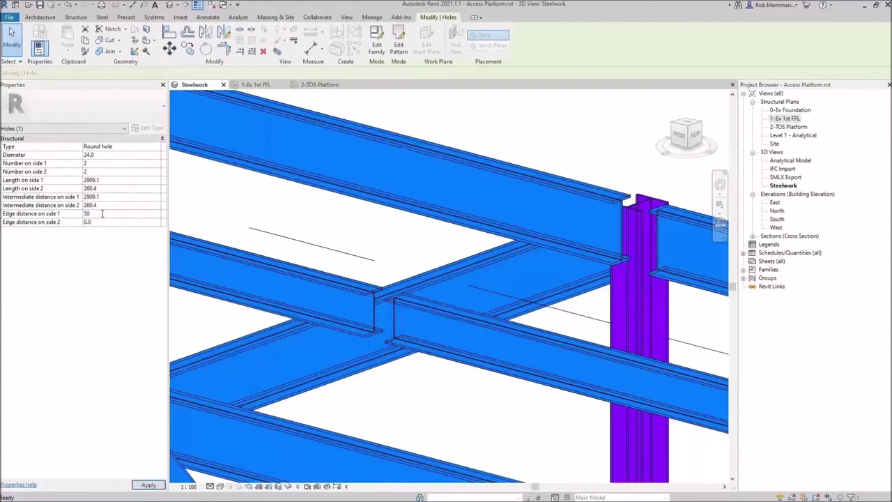
pyautogui.press('Tab')
pyautogui.write('100.0')
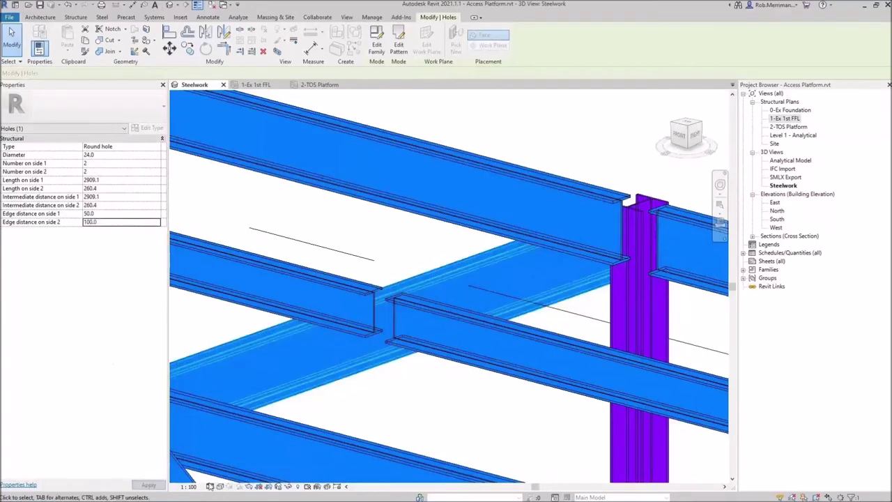
pyautogui.press('Escape')
# - Set the 3D view's detail level to Fine and its visual style to Shaded
pyautogui.click(210, 486)
pyautogui.click(221, 477)
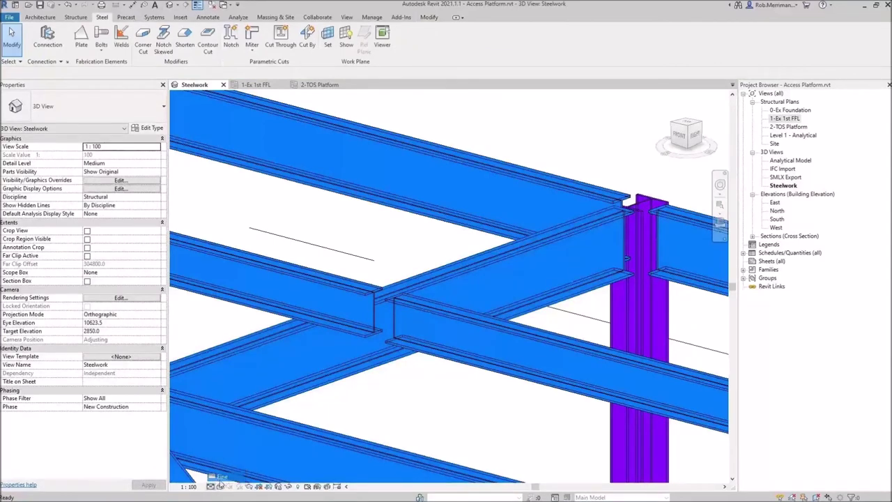
pyautogui.click(220, 486)
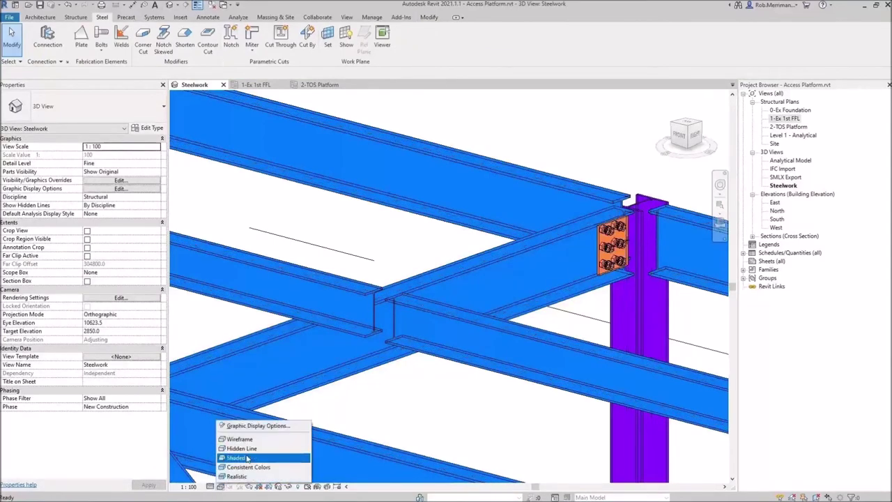
pyautogui.click(248, 458)
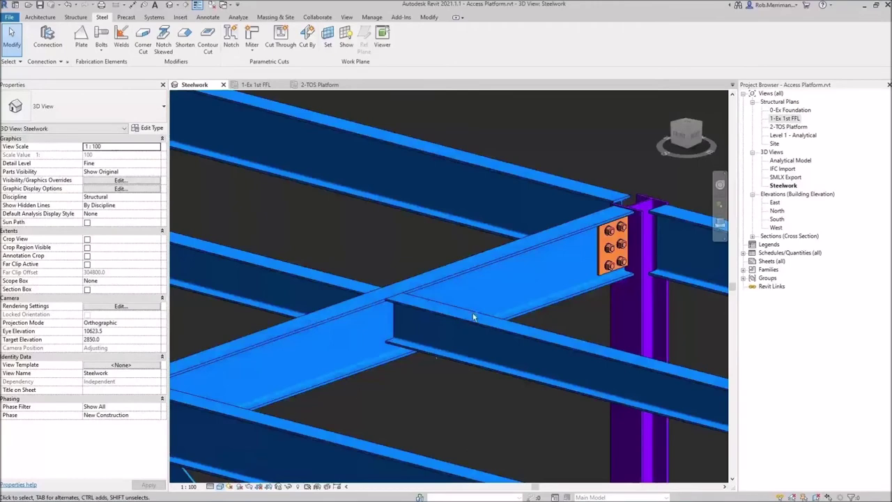
# - Select the round holes in the platform beam's web and set their edge distances to 200 on side 1 and 50 on side 2
pyautogui.scroll(-3, 637, 233)
pyautogui.scroll(5, 476, 295)
pyautogui.keyDown('shift'); pyautogui.moveTo(520, 270); pyautogui.dragTo(275, 262, button='middle'); pyautogui.keyUp('shift')
pyautogui.scroll(-4, 289, 271)
pyautogui.scroll(4, 376, 299)
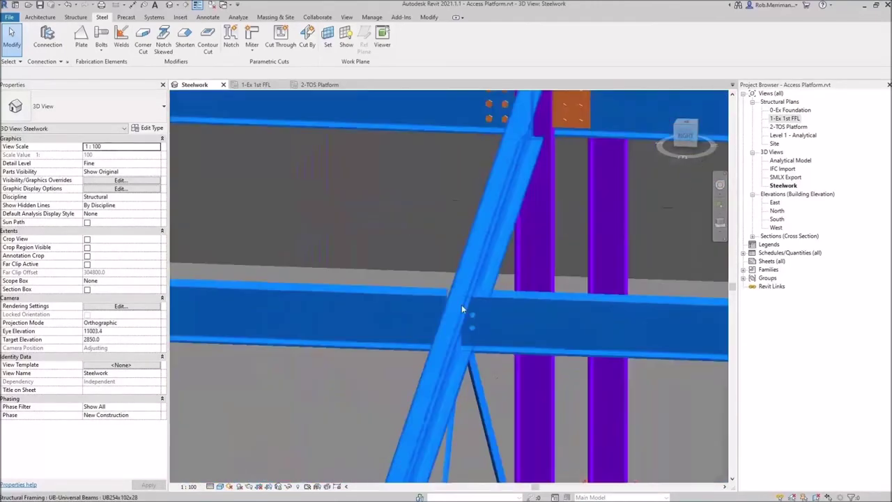
pyautogui.scroll(3, 462, 305)
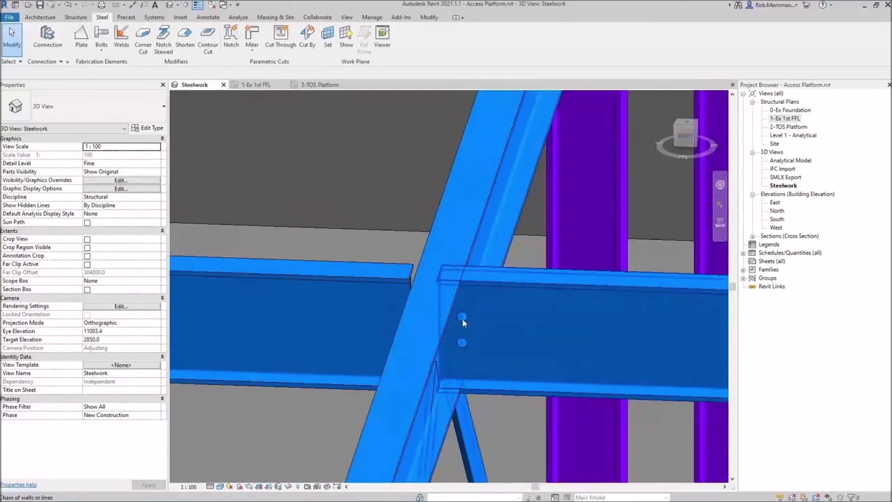
pyautogui.click(462, 317)
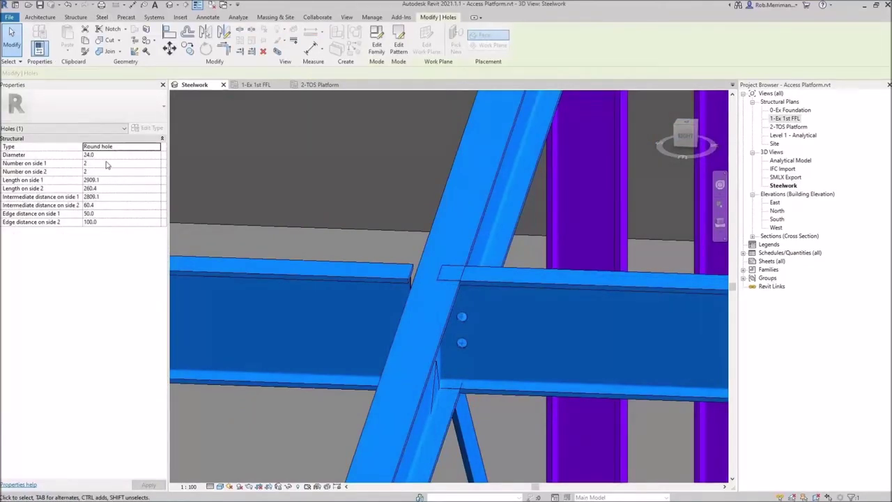
pyautogui.click(105, 221)
pyautogui.write('50')
pyautogui.hotkey('shift', 'Tab')
pyautogui.write('1')
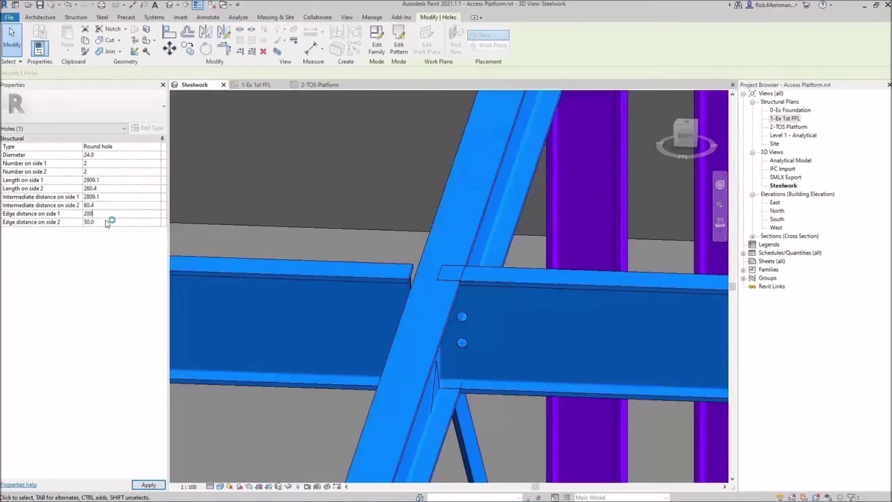
pyautogui.write('00')
# - Set the hole pattern's number on side 1 to 5
pyautogui.hotkey('shift', 'Tab')
pyautogui.hotkey('shift', 'Tab')
pyautogui.hotkey('shift', 'Tab')
pyautogui.hotkey('shift', 'Tab')
pyautogui.hotkey('shift', 'Tab')
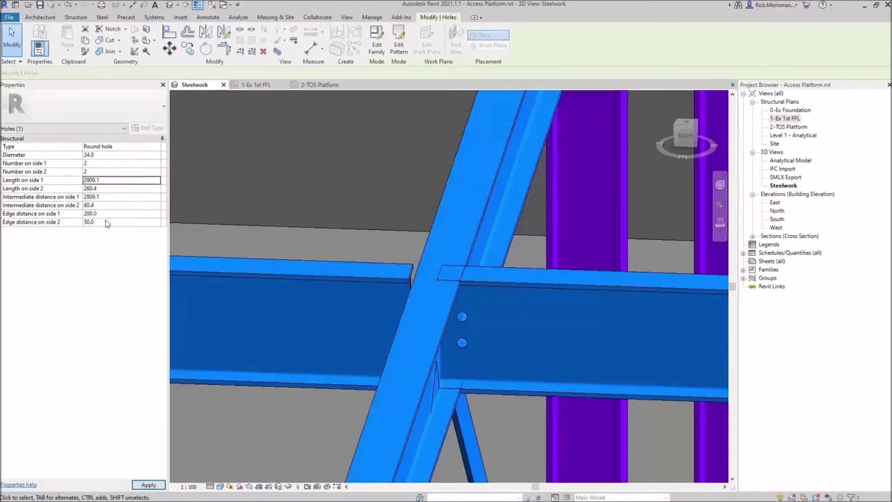
pyautogui.hotkey('shift', 'Tab')
pyautogui.write('5')
pyautogui.press('Tab')
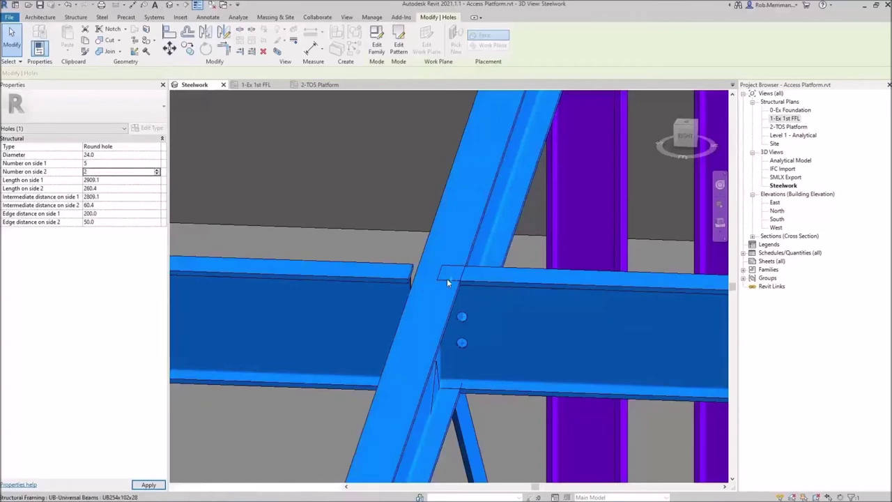
# - Select the hole pattern in the beam's web again and change its type to Slotted hole
pyautogui.scroll(-5, 263, 318)
pyautogui.keyDown('shift'); pyautogui.moveTo(314, 323); pyautogui.dragTo(360, 326, button='middle'); pyautogui.keyUp('shift')
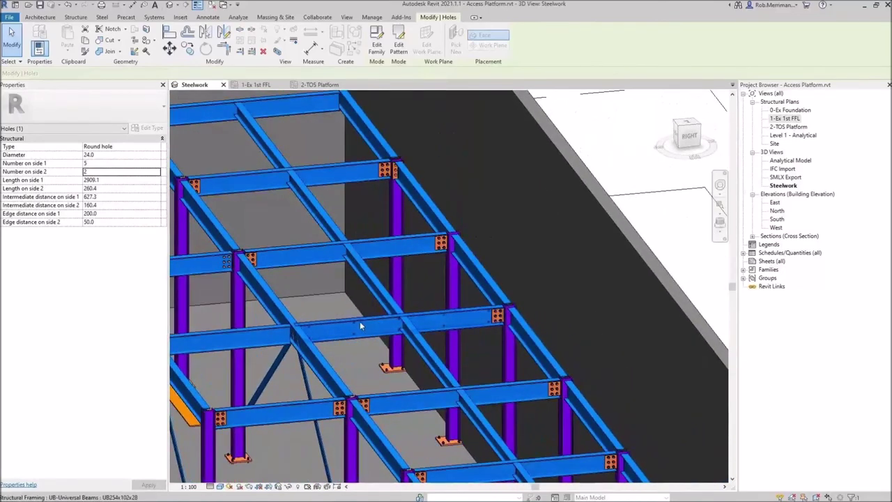
pyautogui.scroll(5, 360, 325)
pyautogui.click(355, 337)
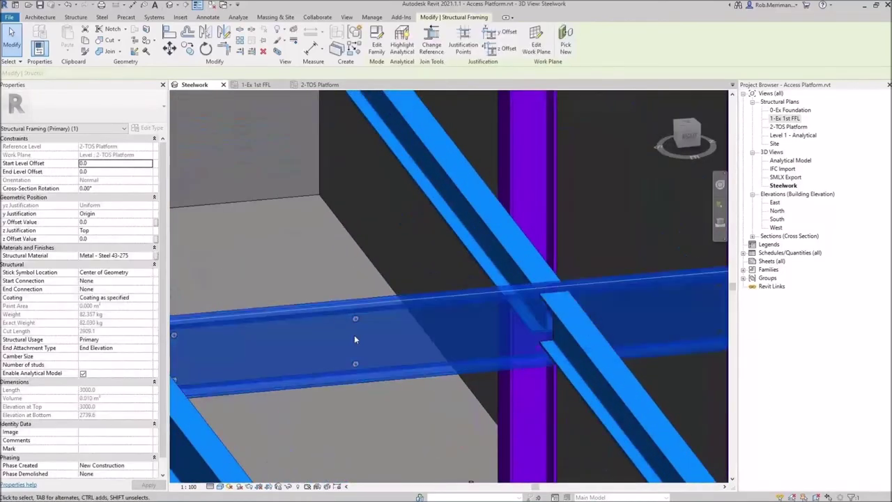
pyautogui.press('Escape')
pyautogui.press('Tab')
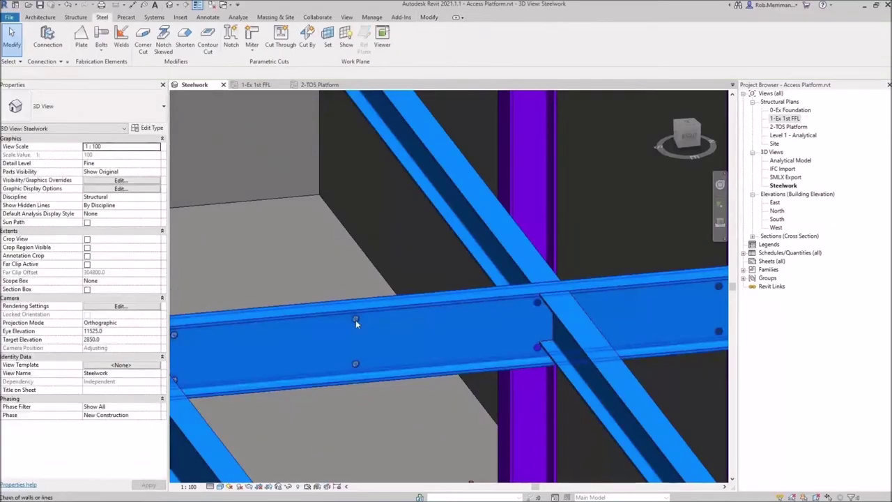
pyautogui.click(355, 320)
pyautogui.click(355, 320)
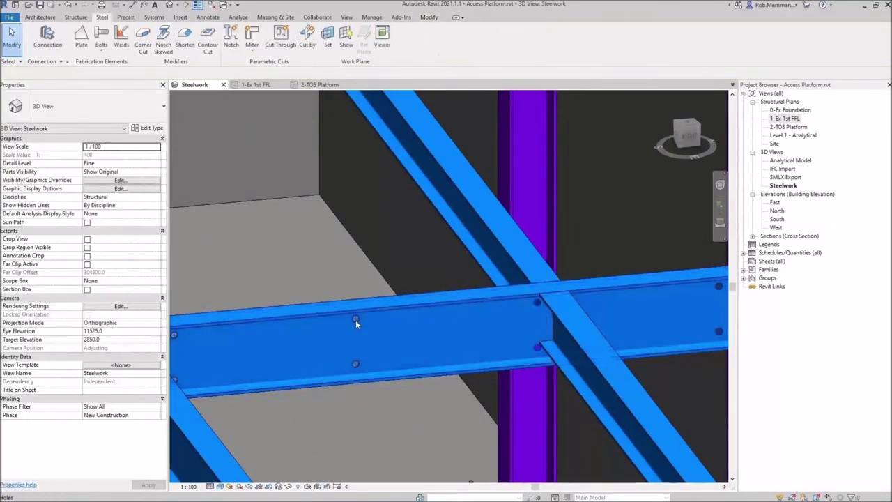
pyautogui.click(156, 148)
pyautogui.click(157, 147)
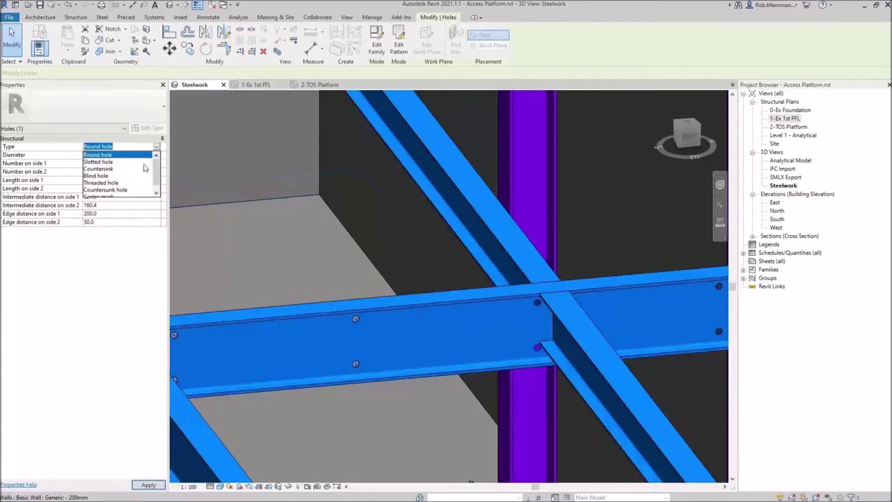
pyautogui.scroll(-1, 139, 175)
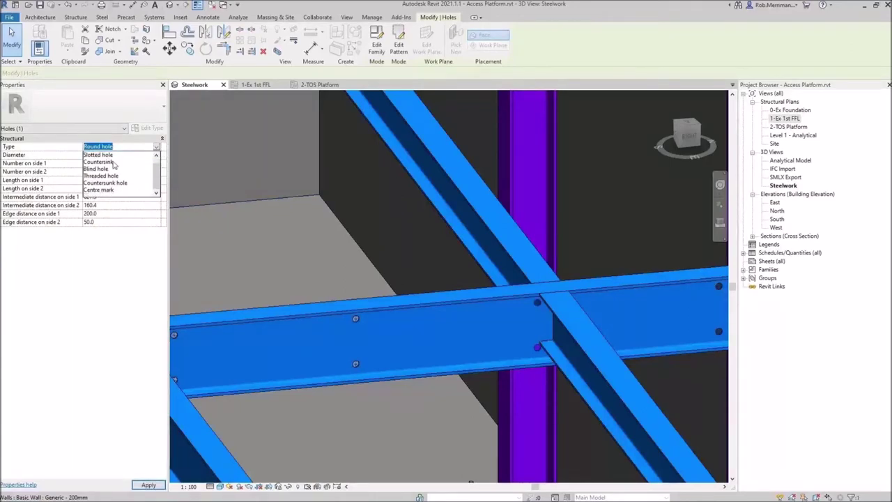
pyautogui.click(109, 156)
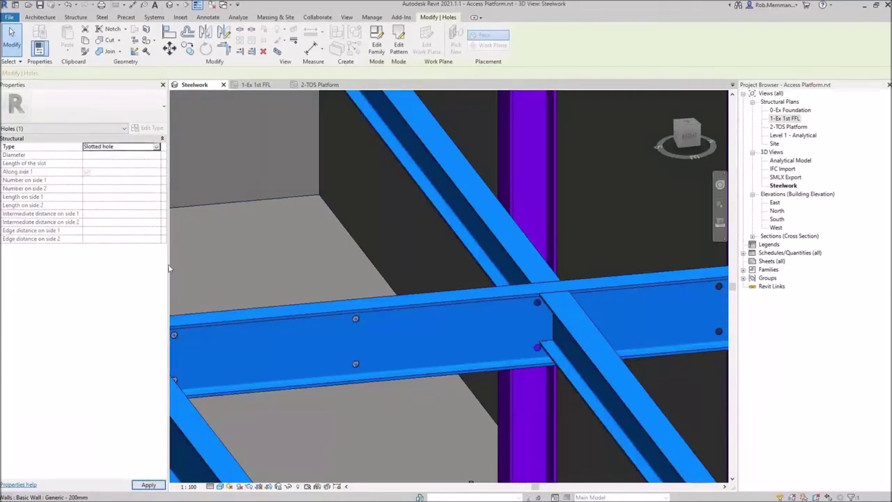
# - Set the slotted holes' diameter to 22 and their edge distance on side 2 to 75
pyautogui.click(103, 156)
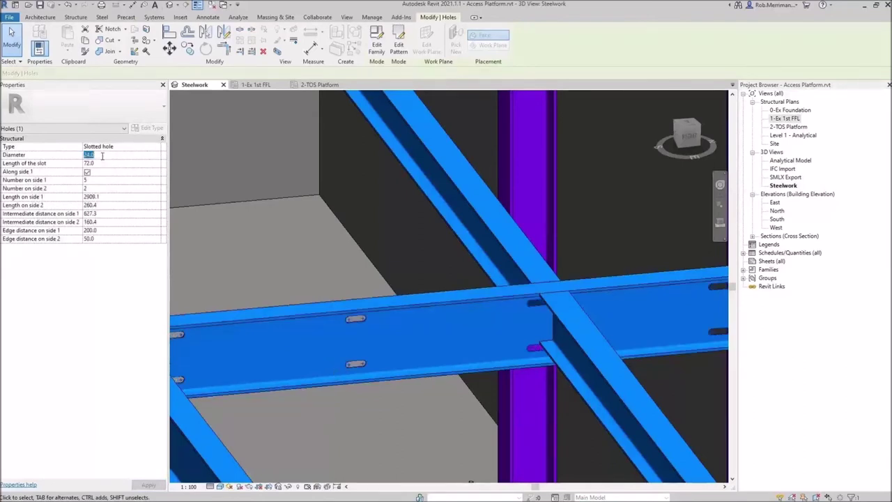
pyautogui.write('22')
pyautogui.click(102, 160)
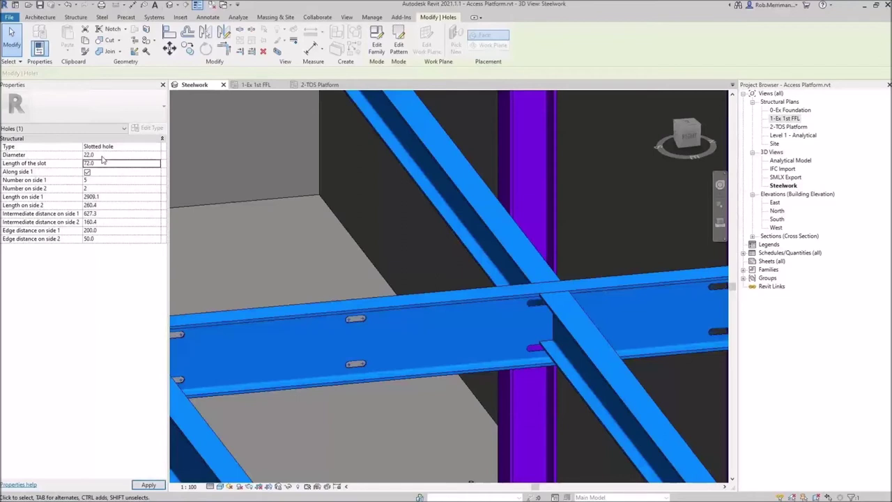
pyautogui.click(103, 239)
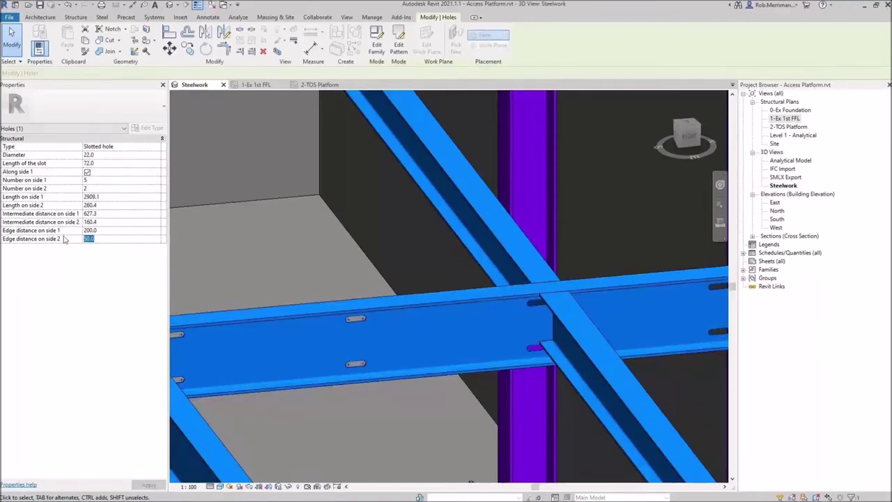
pyautogui.write('75')
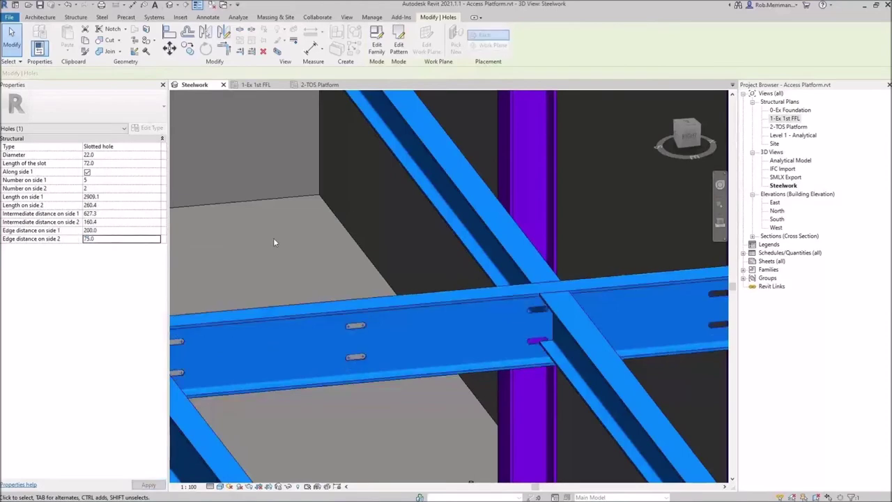
# - Set the slotted holes' edge distance on side 1 to 250 and deselect the pattern
pyautogui.keyDown('shift'); pyautogui.moveTo(273, 239); pyautogui.dragTo(301, 267, button='middle'); pyautogui.keyUp('shift')
pyautogui.click(108, 230)
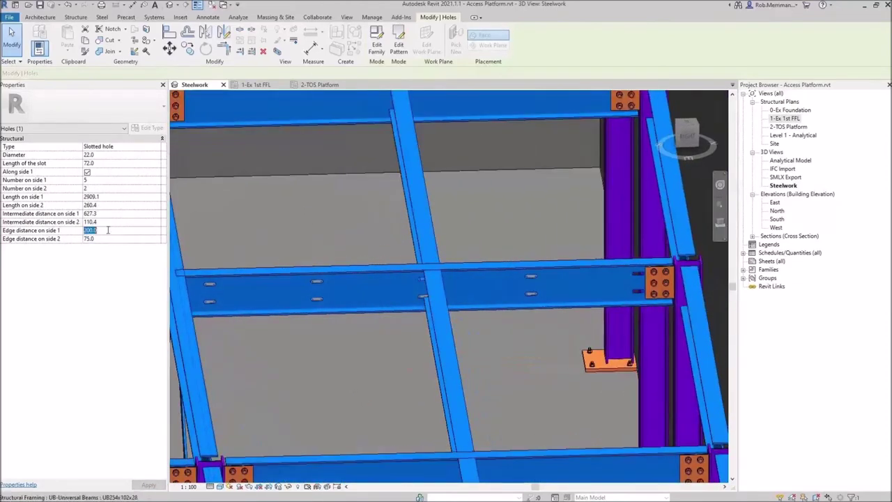
pyautogui.write('250')
pyautogui.press('Tab')
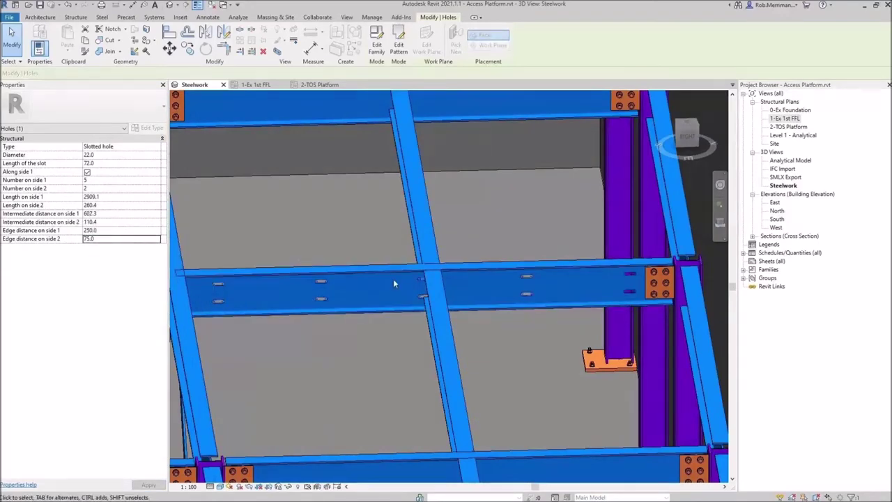
pyautogui.press('Escape')
pyautogui.keyDown('shift'); pyautogui.moveTo(393, 283); pyautogui.dragTo(402, 246, button='middle'); pyautogui.keyUp('shift')
pyautogui.click(101, 46)
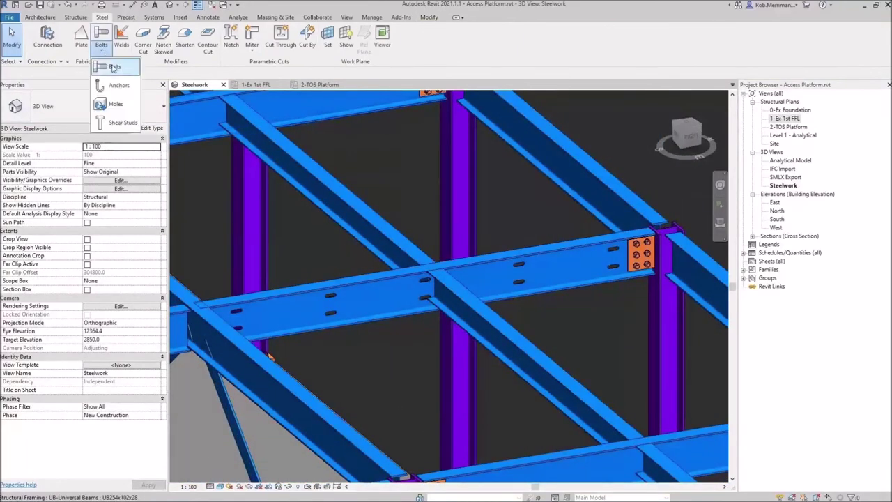
pyautogui.click(348, 183)
pyautogui.scroll(-3, 424, 261)
pyautogui.keyDown('shift'); pyautogui.moveTo(424, 261); pyautogui.dragTo(465, 259, button='middle'); pyautogui.keyUp('shift')
pyautogui.keyDown('shift'); pyautogui.moveTo(471, 258); pyautogui.dragTo(470, 250, button='middle'); pyautogui.keyUp('shift')
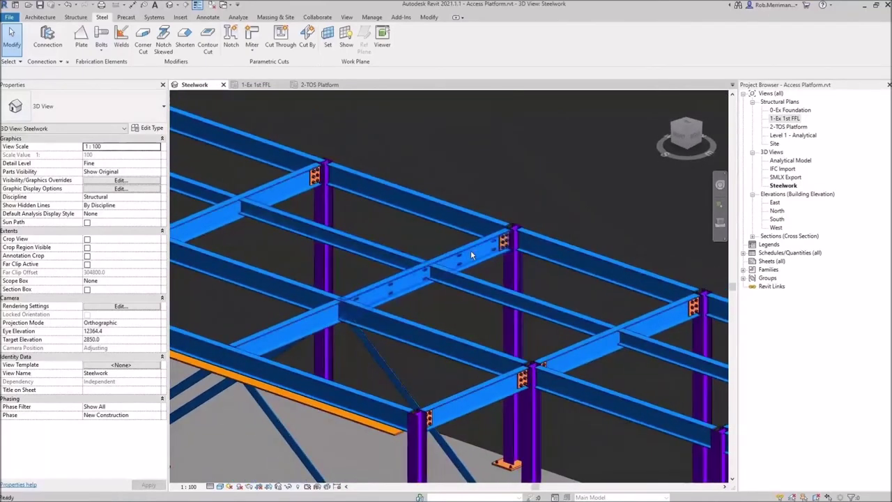
# - Start creating anchors on the purple steel column, using a planar flange face near its top as the placement face
pyautogui.click(100, 54)
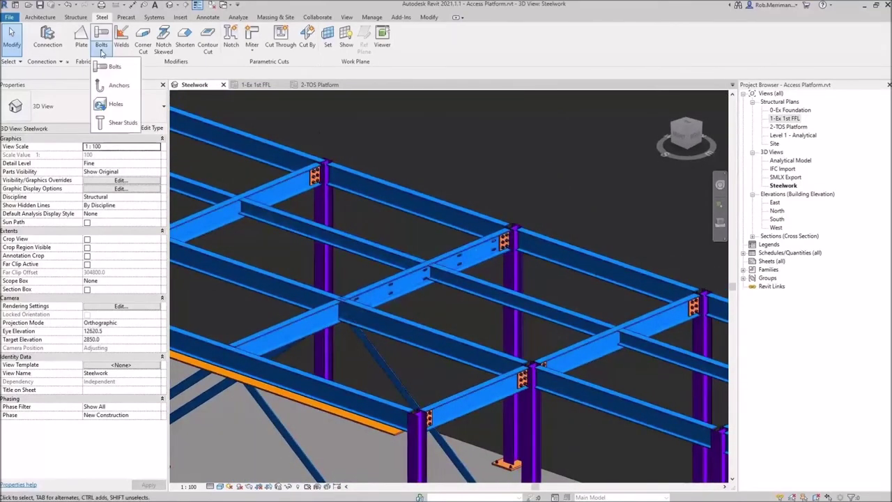
pyautogui.click(117, 92)
pyautogui.scroll(5, 334, 206)
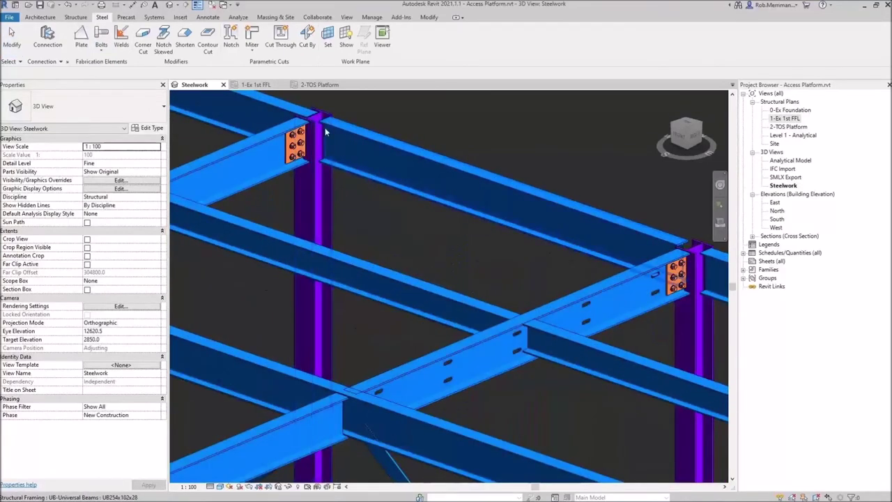
pyautogui.click(323, 119)
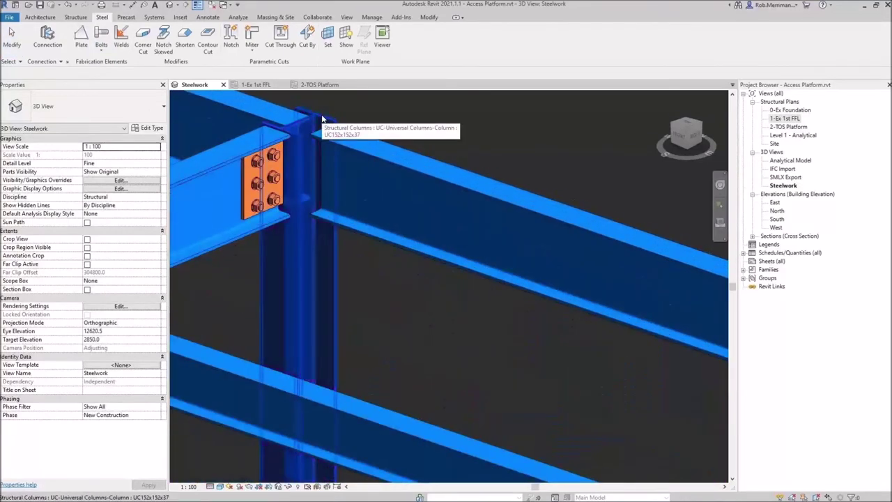
pyautogui.scroll(4, 322, 115)
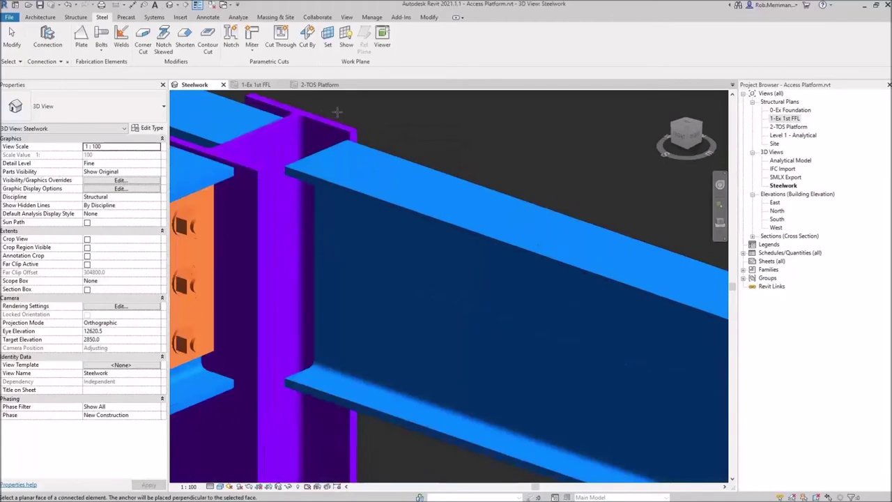
pyautogui.click(363, 143)
# - Lay out a rectangular anchor pattern on the column flange, from its top corner to its bottom corner at the base plate
pyautogui.scroll(-4, 404, 148)
pyautogui.click(393, 31)
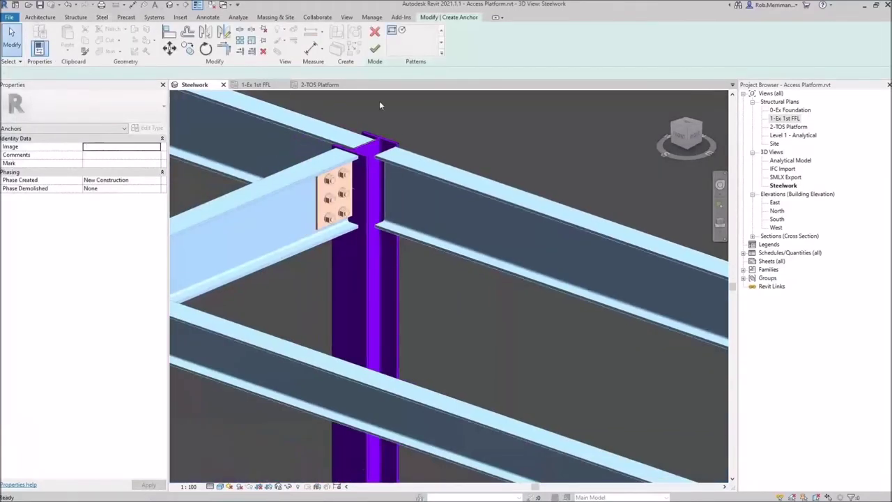
pyautogui.scroll(3, 359, 140)
pyautogui.click(357, 139)
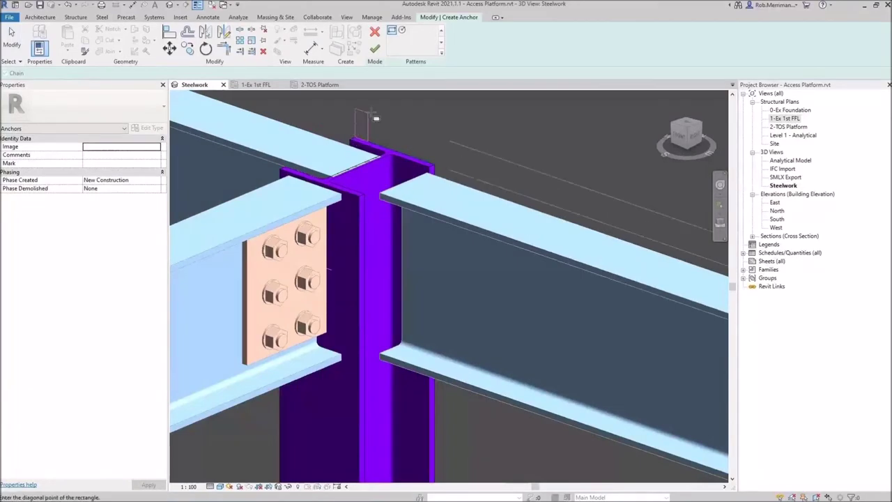
pyautogui.scroll(-5, 357, 139)
pyautogui.scroll(2, 392, 326)
pyautogui.keyDown('shift'); pyautogui.moveTo(392, 348); pyautogui.dragTo(398, 328, button='middle'); pyautogui.keyUp('shift')
pyautogui.scroll(3, 352, 396)
pyautogui.keyDown('shift'); pyautogui.moveTo(351, 395); pyautogui.dragTo(425, 393, button='middle'); pyautogui.keyUp('shift')
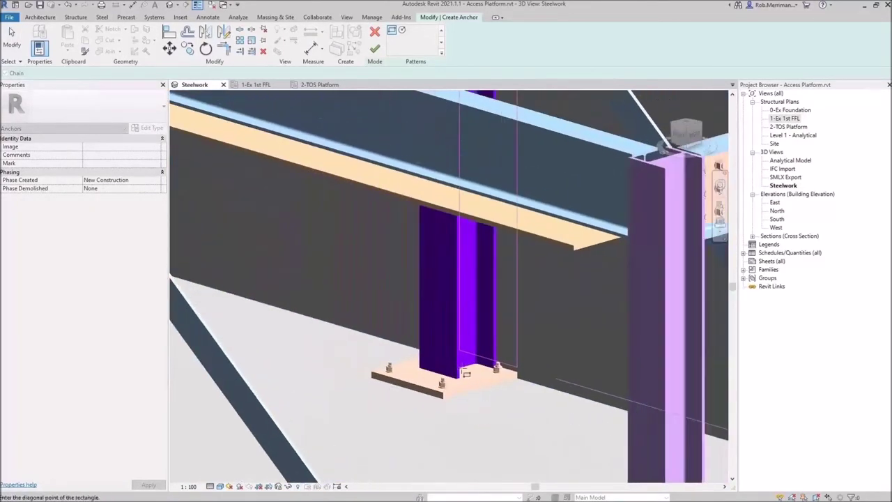
pyautogui.scroll(5, 492, 370)
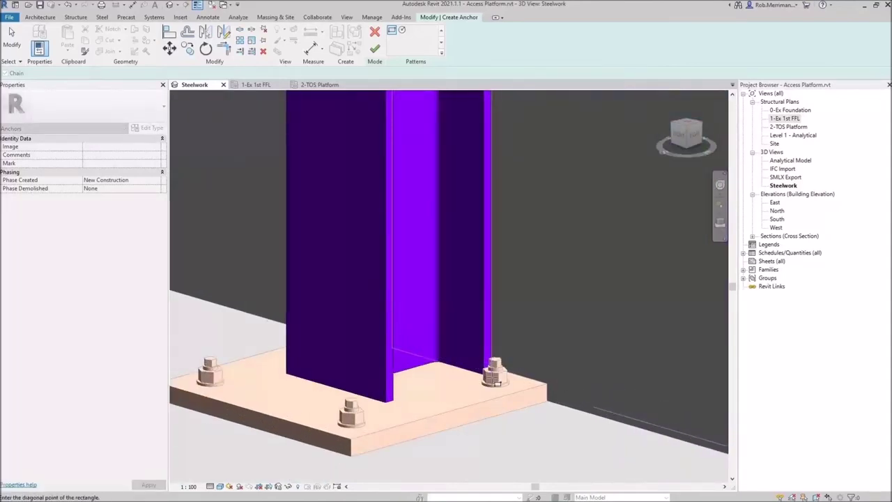
pyautogui.keyDown('shift'); pyautogui.moveTo(493, 378); pyautogui.dragTo(514, 384, button='middle'); pyautogui.keyUp('shift')
pyautogui.scroll(3, 209, 358)
pyautogui.keyDown('shift'); pyautogui.moveTo(230, 372); pyautogui.dragTo(415, 373, button='middle'); pyautogui.keyUp('shift')
pyautogui.scroll(-6, 415, 372)
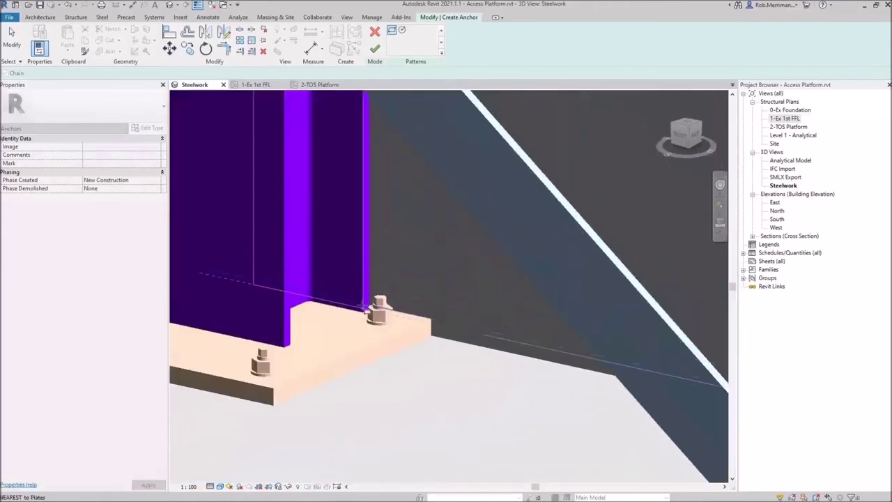
pyautogui.keyDown('shift'); pyautogui.moveTo(390, 326); pyautogui.dragTo(484, 330, button='middle'); pyautogui.keyUp('shift')
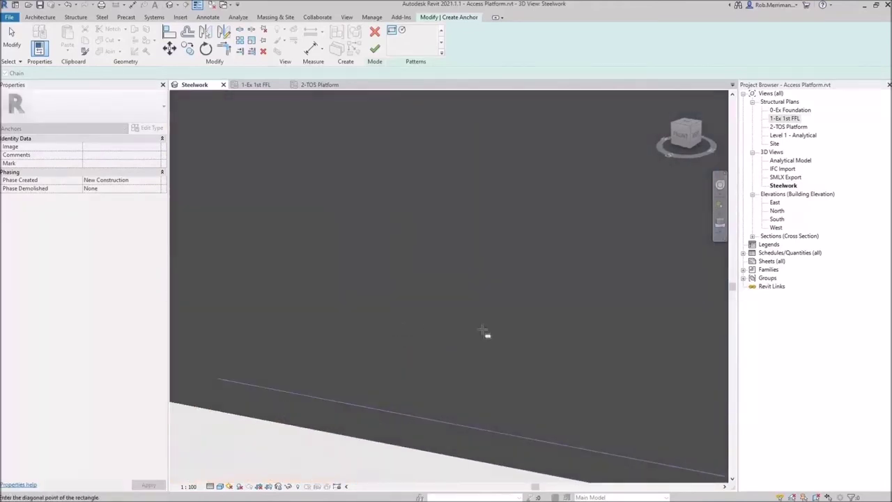
pyautogui.scroll(-5, 483, 330)
pyautogui.scroll(4, 426, 337)
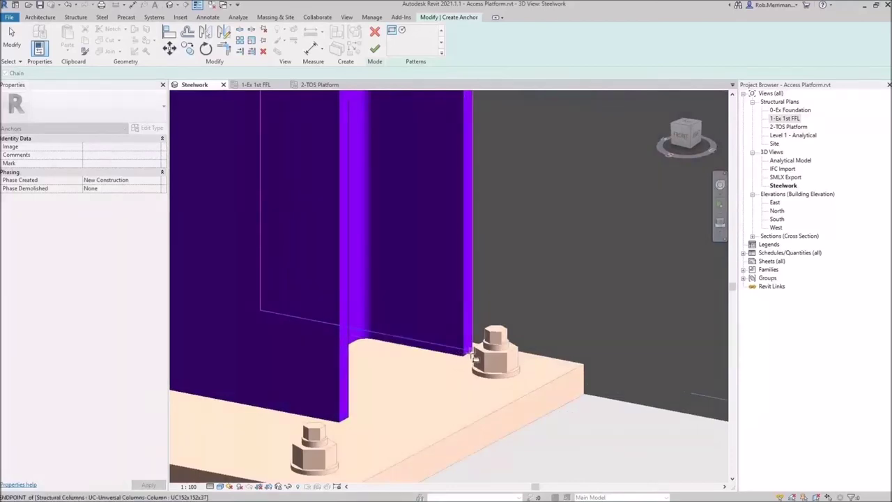
pyautogui.click(471, 351)
pyautogui.click(440, 362)
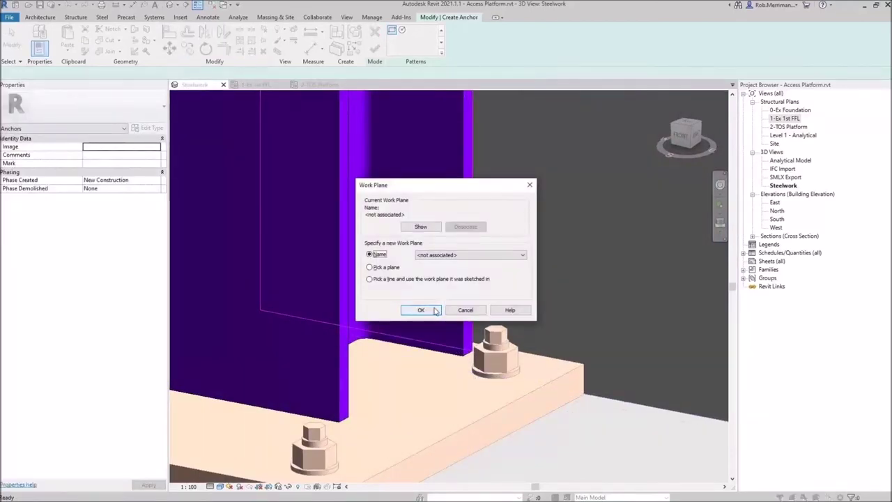
pyautogui.click(387, 268)
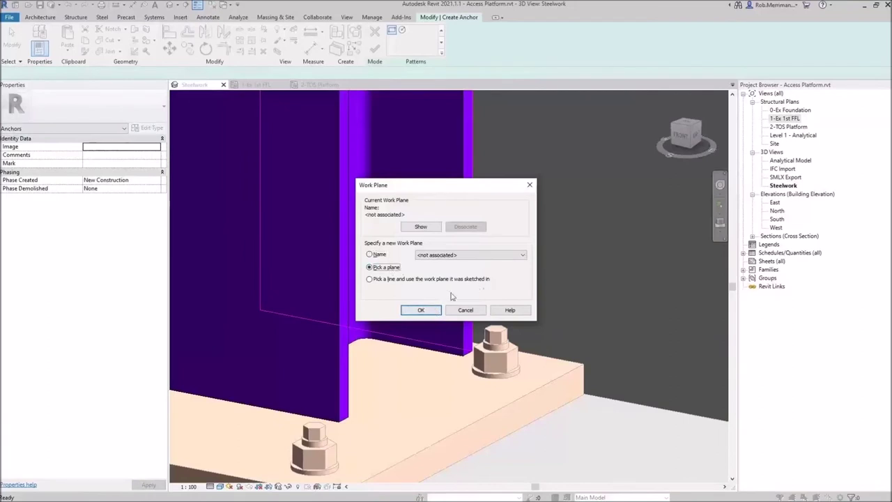
pyautogui.click(422, 311)
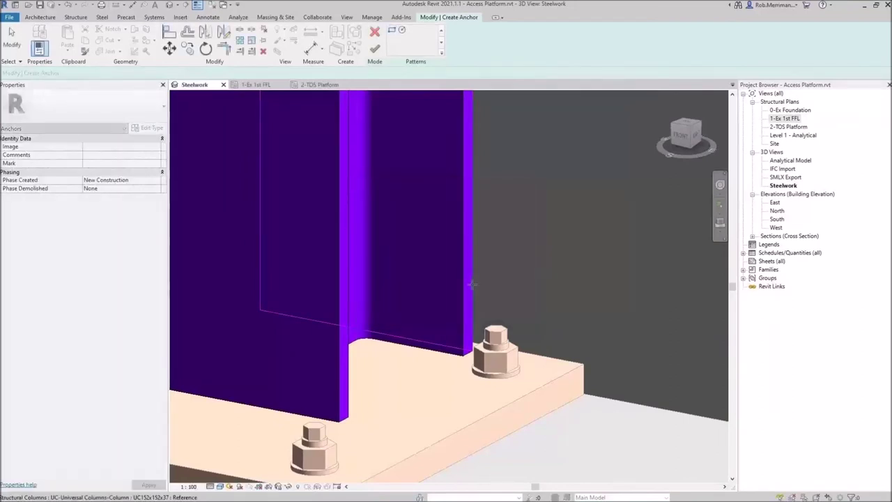
pyautogui.click(469, 308)
pyautogui.press('Escape')
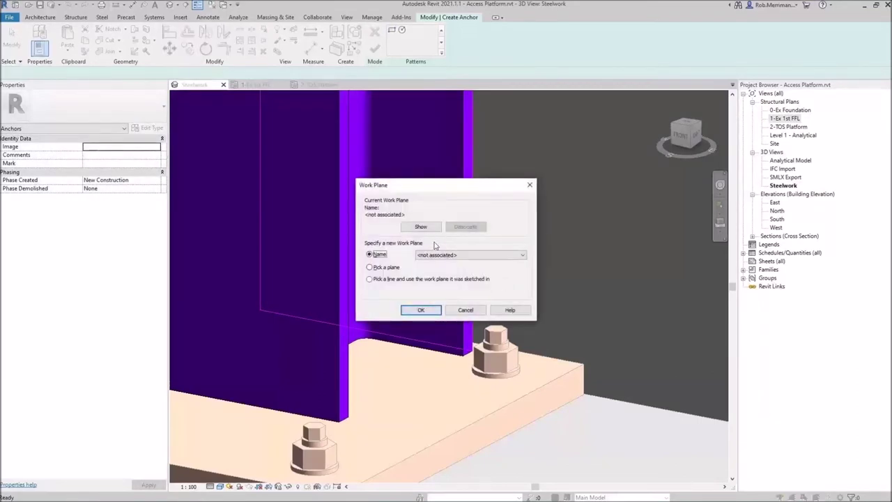
pyautogui.click(421, 309)
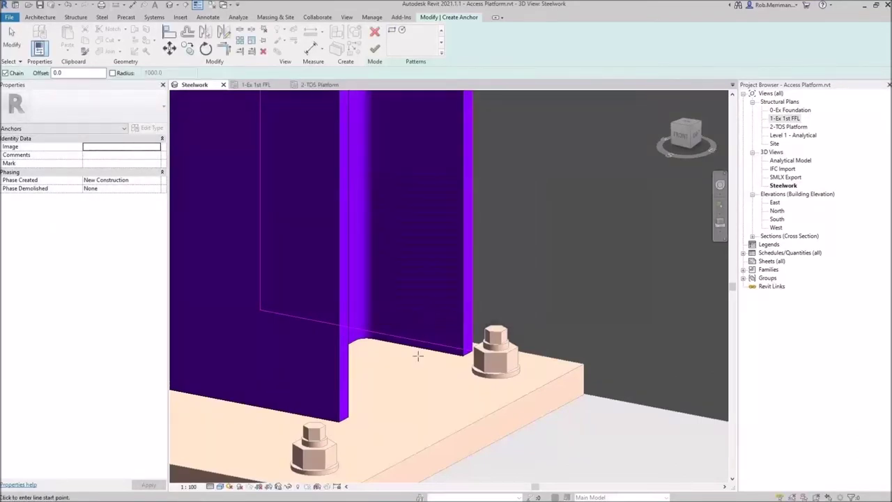
# - Finish the anchor pattern on the column and deselect it
pyautogui.click(375, 49)
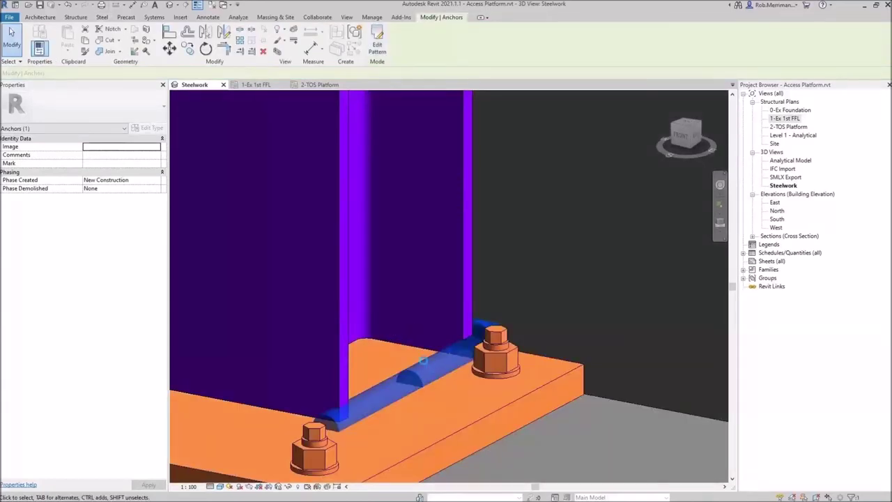
pyautogui.scroll(-3, 426, 362)
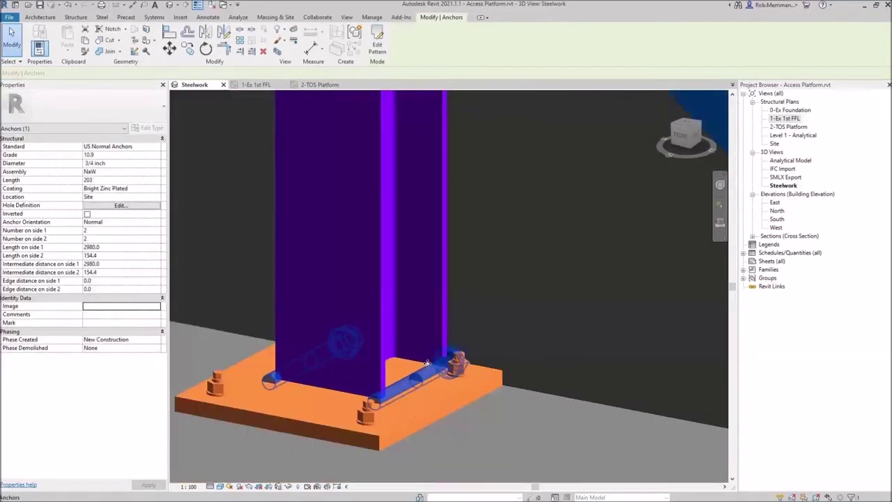
pyautogui.press('Escape')
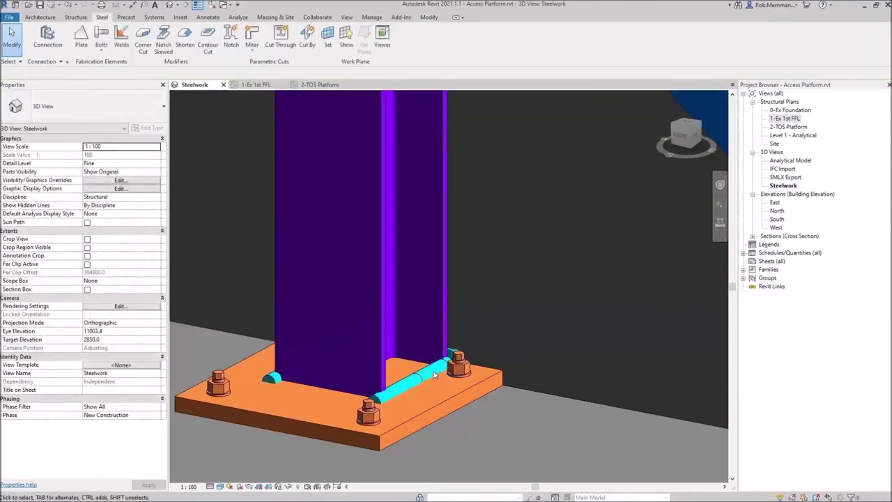
# - Select the new anchors at the column base and set their edge distances on side 1 and side 2 to 50
pyautogui.click(435, 373)
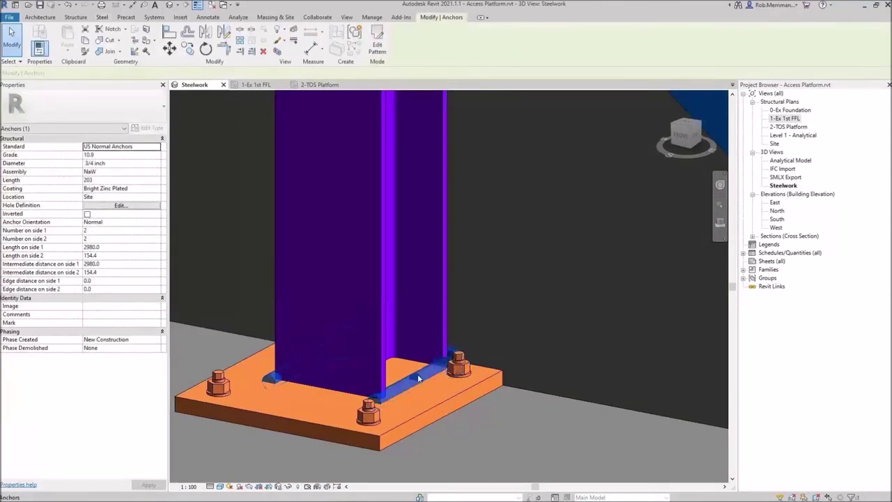
pyautogui.click(107, 279)
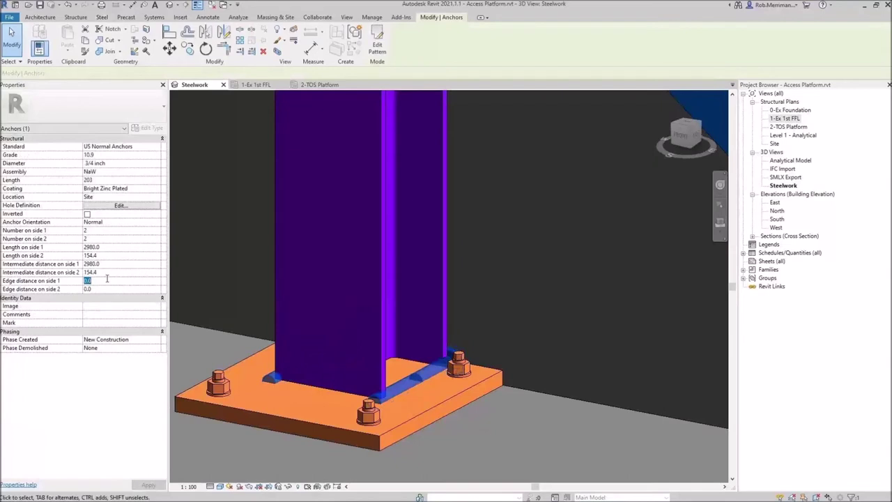
pyautogui.write('50')
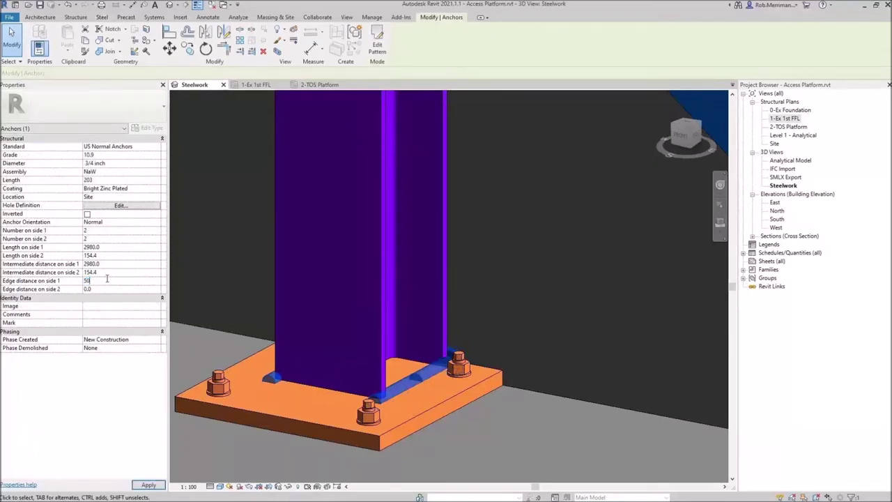
pyautogui.click(99, 289)
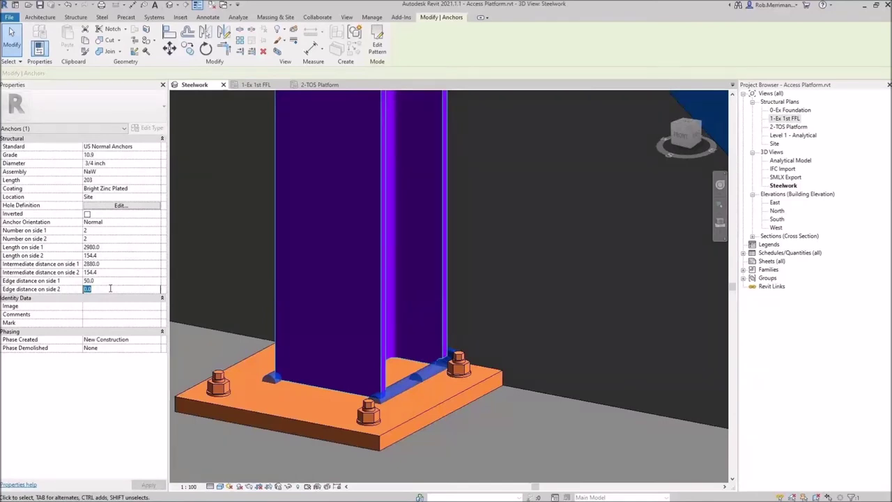
pyautogui.click(99, 288)
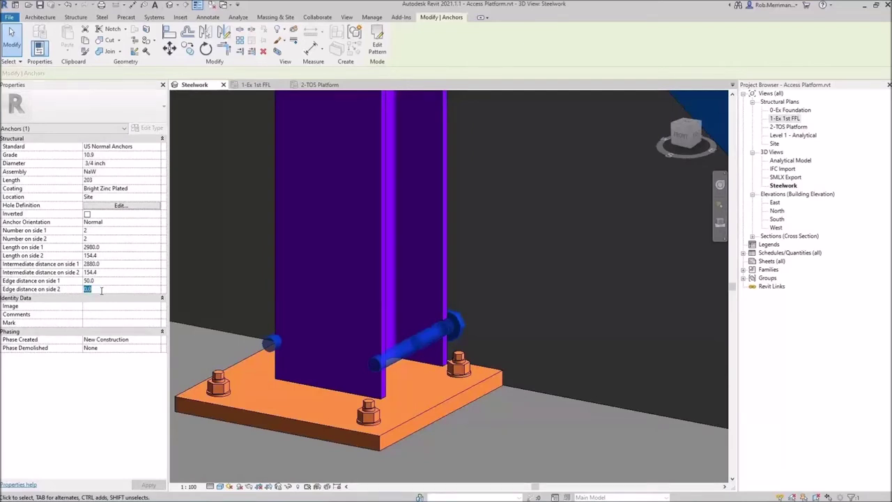
pyautogui.write('50')
pyautogui.press('Return')
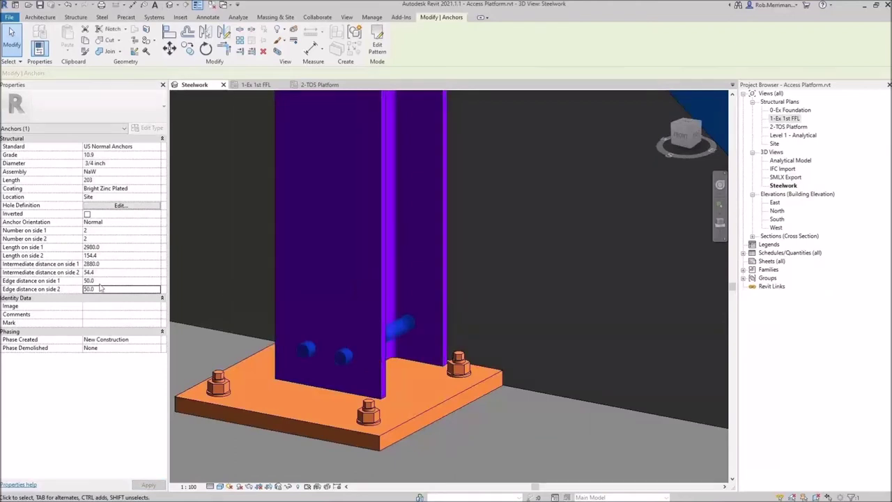
# - Reduce the anchors' edge distance on side 2 to 30
pyautogui.click(99, 289)
pyautogui.write('30')
pyautogui.press('Return')
# - Change the anchors' standard to HILTI HAS
pyautogui.click(150, 146)
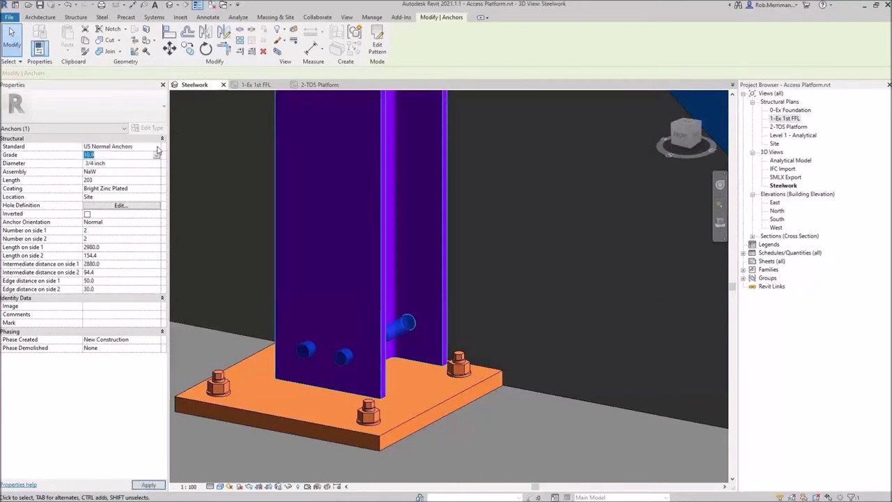
pyautogui.click(157, 148)
pyautogui.moveTo(158, 186); pyautogui.dragTo(156, 169)
pyautogui.click(128, 171)
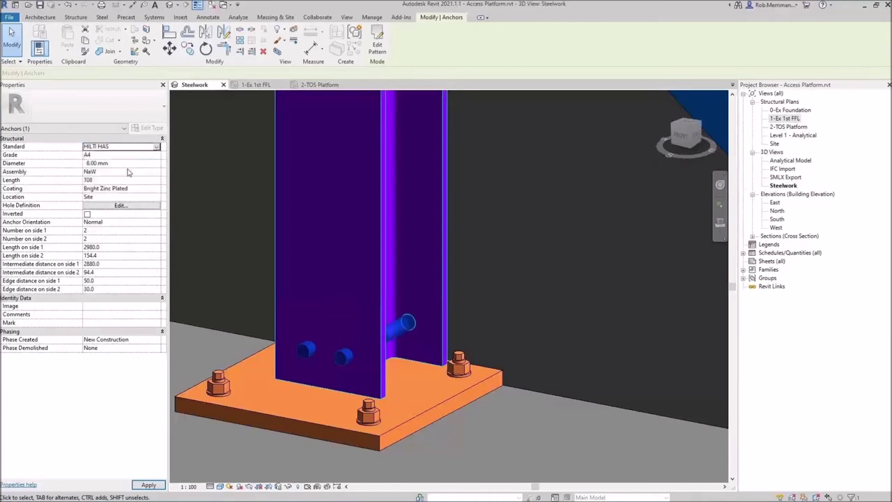
# - Set the anchors' grade to 5.8 and their diameter to 10.00 mm
pyautogui.click(136, 154)
pyautogui.click(157, 156)
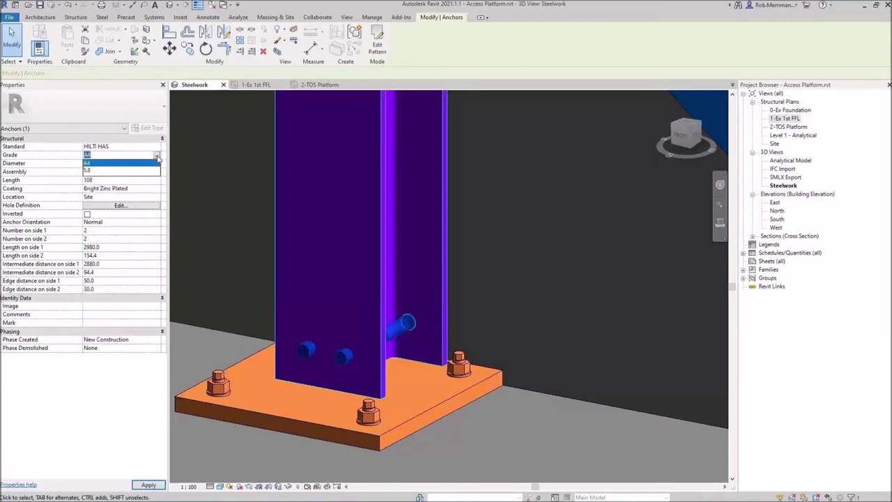
pyautogui.click(135, 171)
pyautogui.click(156, 165)
pyautogui.click(157, 165)
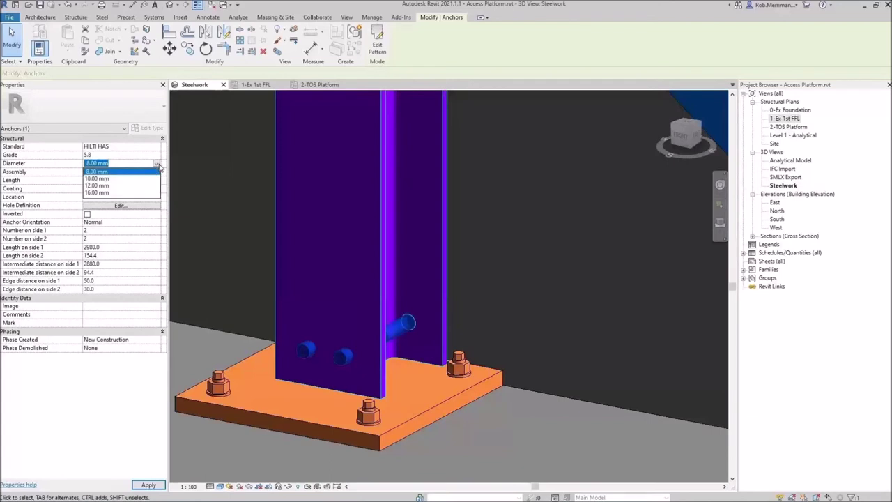
pyautogui.click(110, 178)
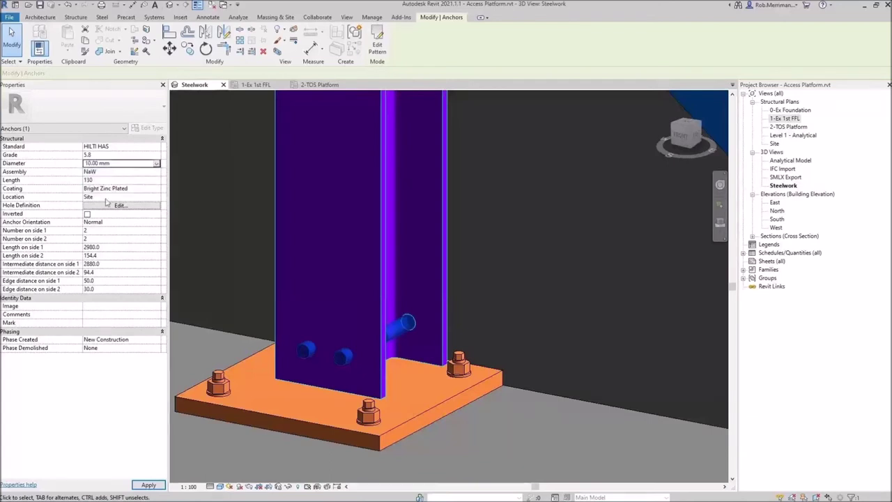
# - Invert the anchors, set their number on side 1 to 10, and deselect them
pyautogui.click(88, 215)
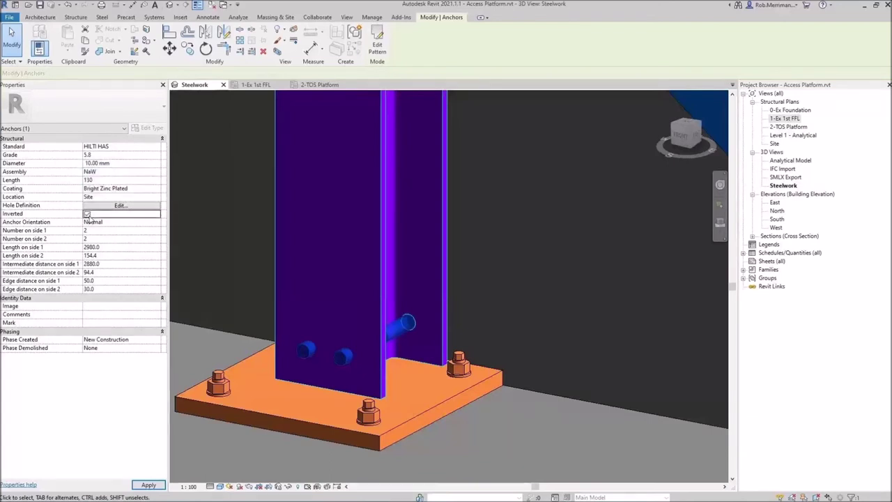
pyautogui.click(98, 230)
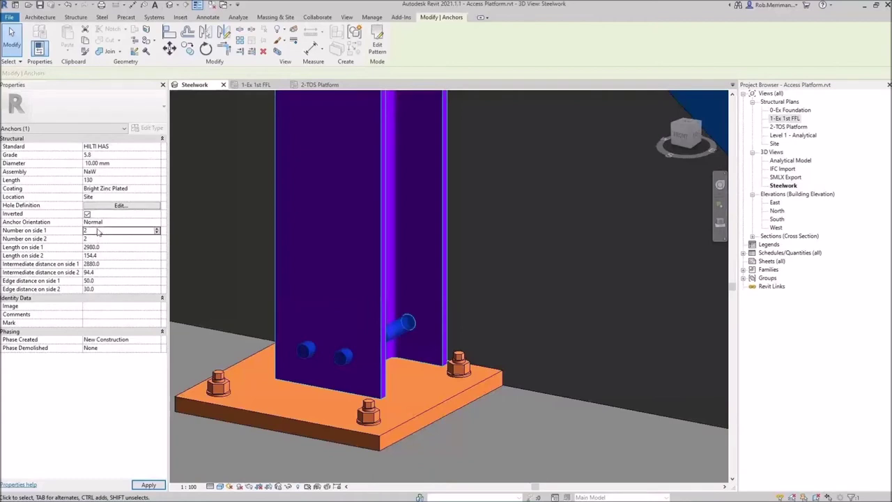
pyautogui.write('10')
pyautogui.press('Return')
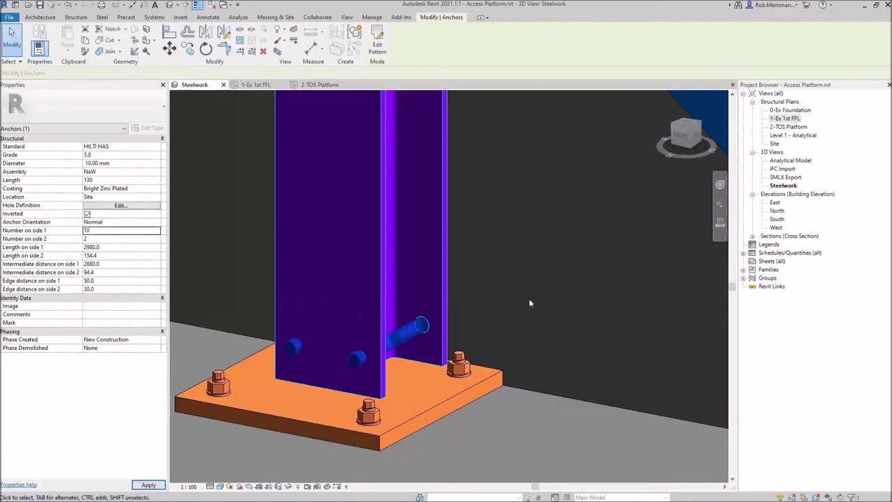
pyautogui.click(526, 303)
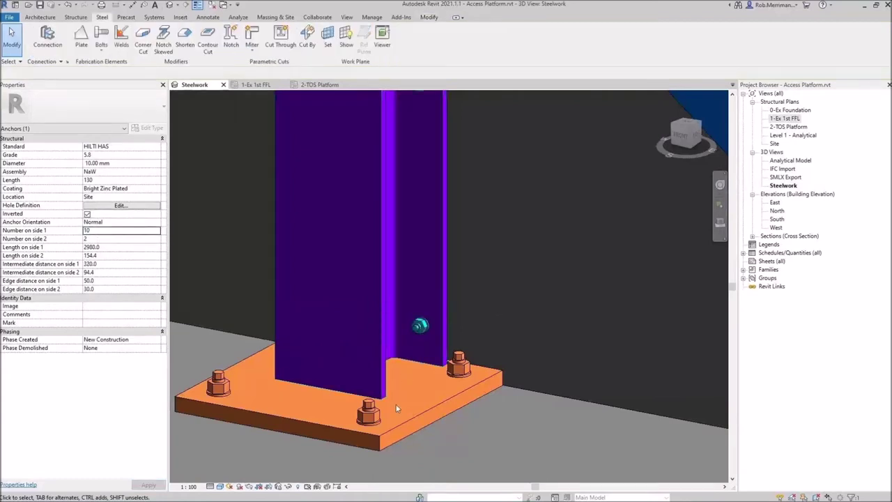
# - Examine the anchors along the column's height, checking side-on how they pass through the flange towards the wall
pyautogui.scroll(-4, 398, 407)
pyautogui.keyDown('shift'); pyautogui.moveTo(469, 330); pyautogui.dragTo(322, 377, button='middle'); pyautogui.keyUp('shift')
pyautogui.scroll(-5, 321, 376)
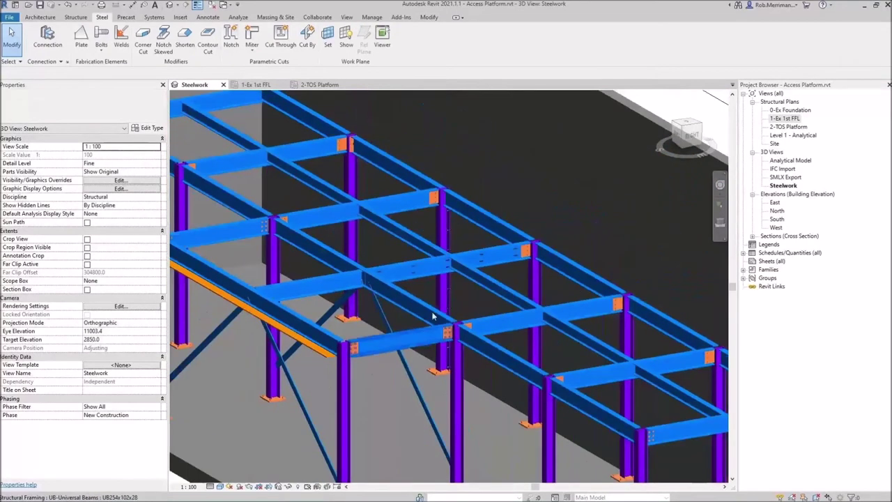
pyautogui.scroll(6, 469, 199)
pyautogui.keyDown('shift'); pyautogui.moveTo(438, 195); pyautogui.dragTo(530, 214, button='middle'); pyautogui.keyUp('shift')
pyautogui.scroll(8, 529, 215)
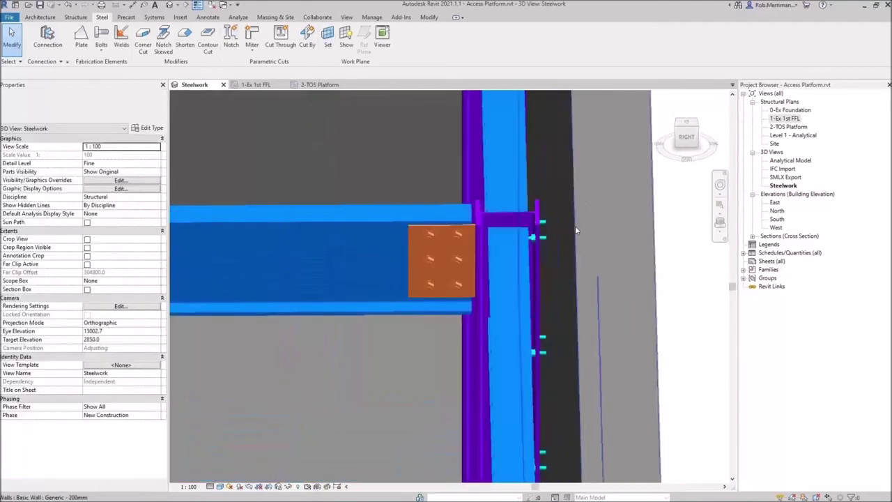
pyautogui.click(519, 244)
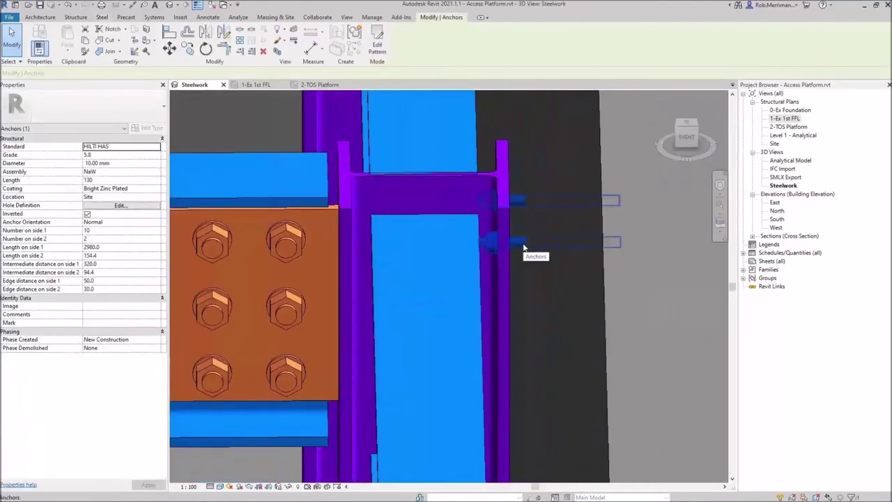
pyautogui.press('Escape')
pyautogui.scroll(-10, 516, 240)
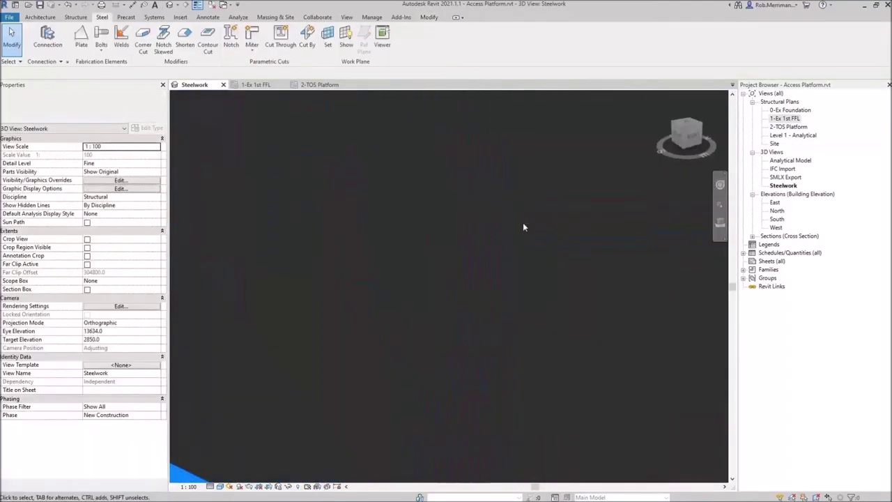
pyautogui.scroll(-2, 448, 259)
pyautogui.scroll(1, 412, 266)
pyautogui.keyDown('shift'); pyautogui.moveTo(412, 266); pyautogui.dragTo(448, 253, button='middle'); pyautogui.keyUp('shift')
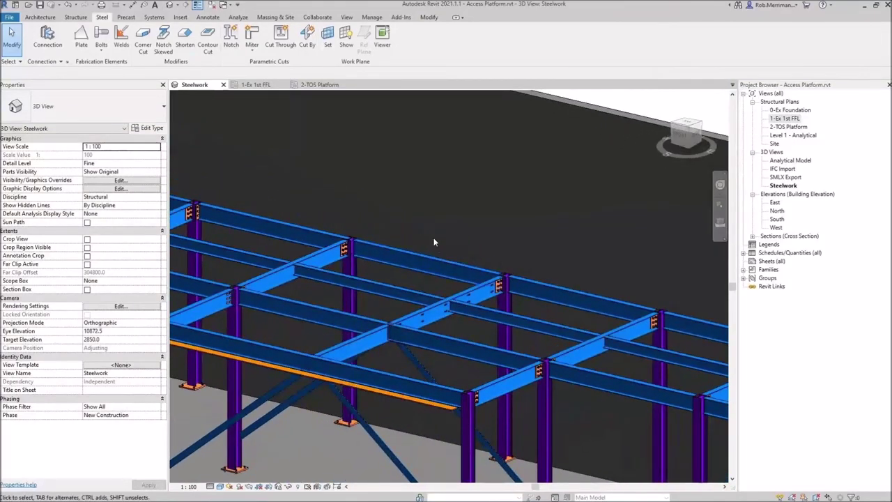
# - Place a weld on the edge of the long plate beneath the front beam, close to the tops of the diagonal braces
pyautogui.scroll(5, 393, 337)
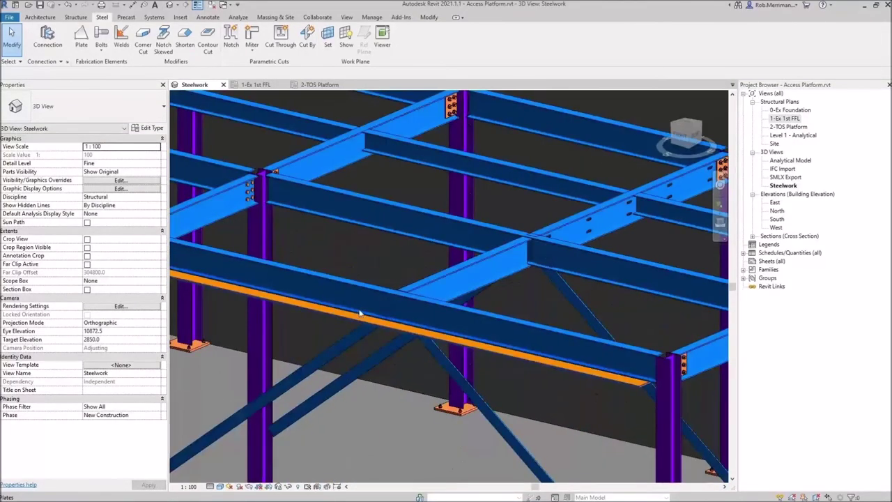
pyautogui.keyDown('shift'); pyautogui.moveTo(393, 335); pyautogui.dragTo(290, 297, button='middle'); pyautogui.keyUp('shift')
pyautogui.scroll(5, 268, 226)
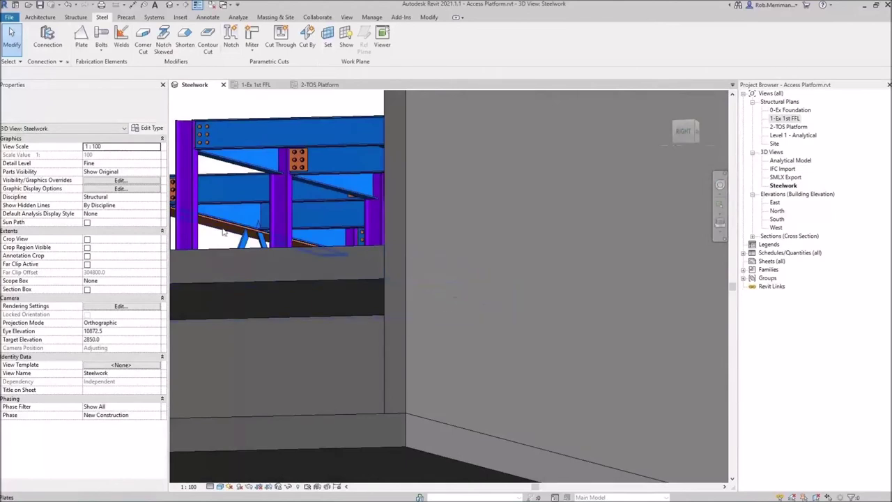
pyautogui.scroll(3, 269, 227)
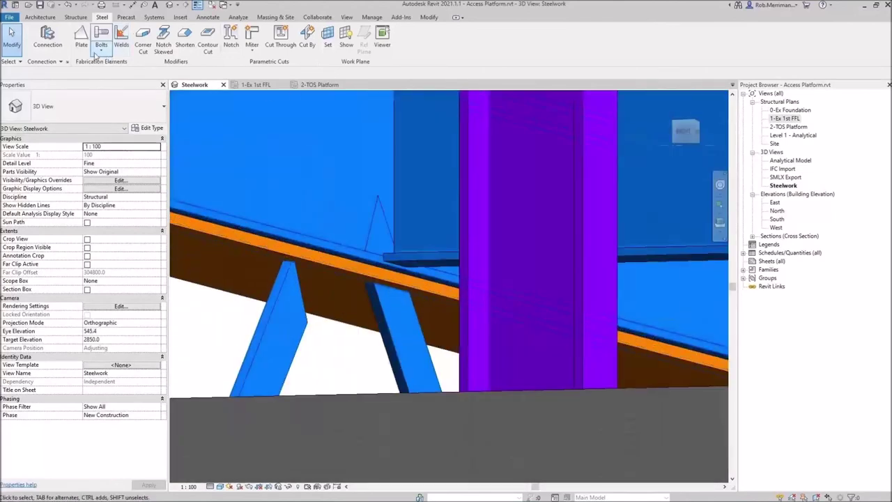
pyautogui.click(121, 38)
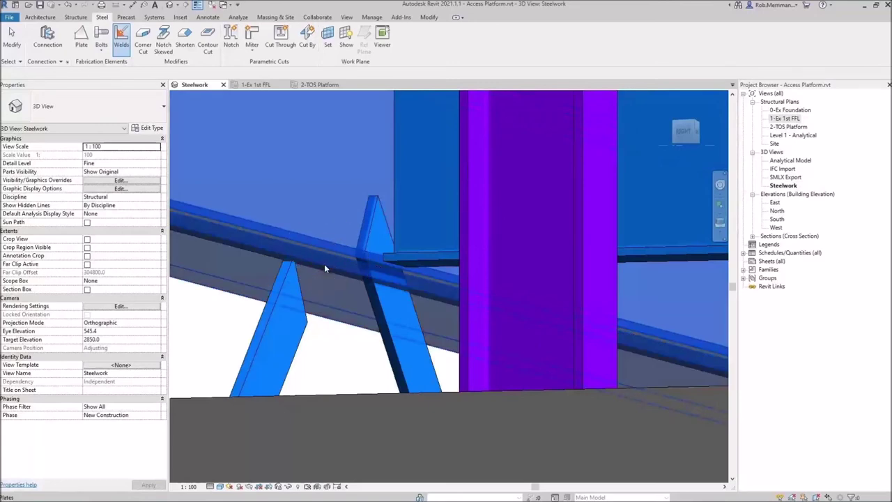
pyautogui.scroll(2, 374, 264)
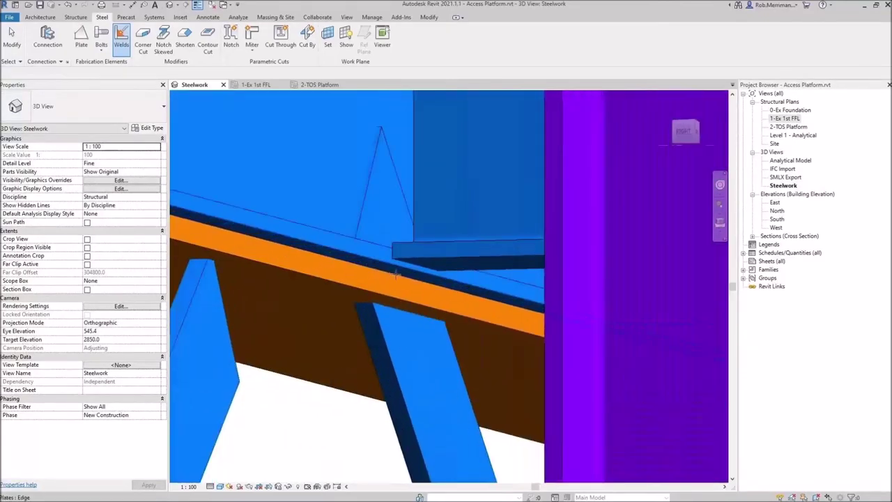
pyautogui.click(398, 279)
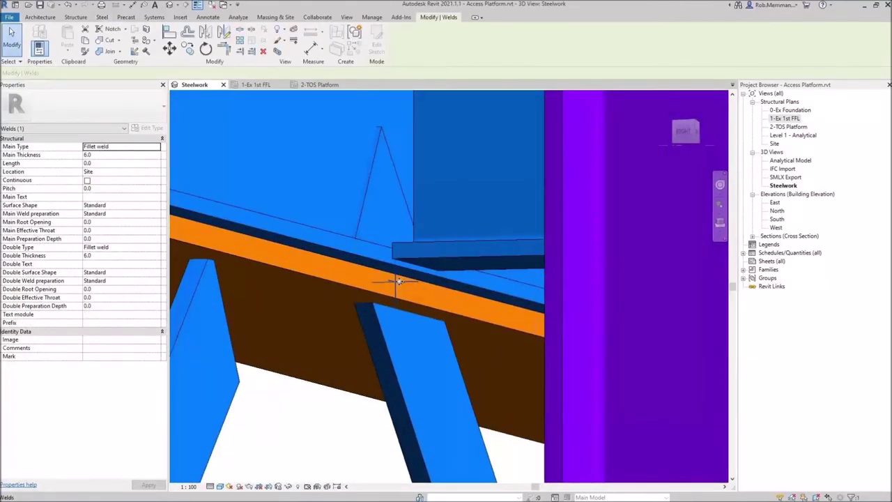
# - Keep the weld's main type as Fillet weld and set its main thickness to 8.0
pyautogui.click(143, 148)
pyautogui.click(157, 148)
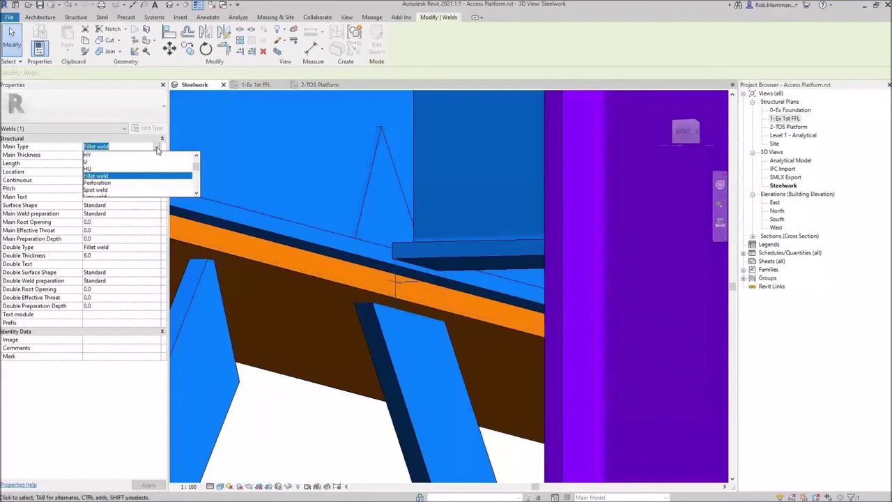
pyautogui.click(105, 175)
pyautogui.click(103, 155)
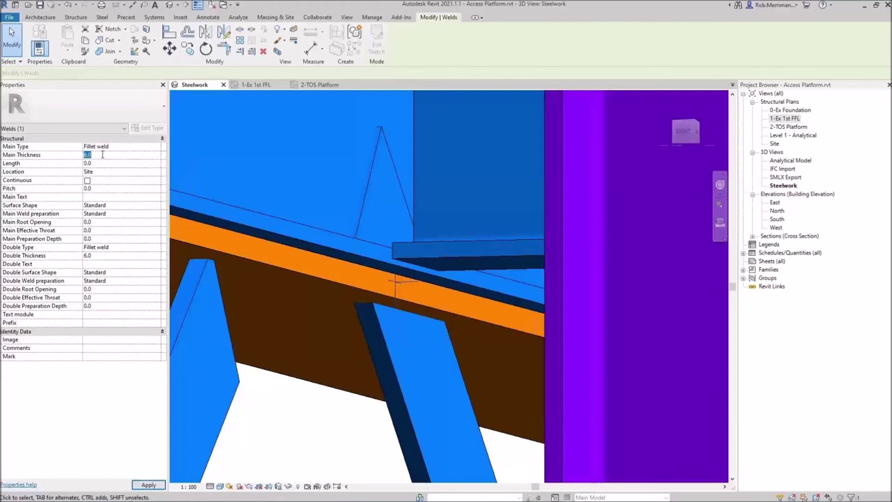
pyautogui.write('8')
pyautogui.press('Return')
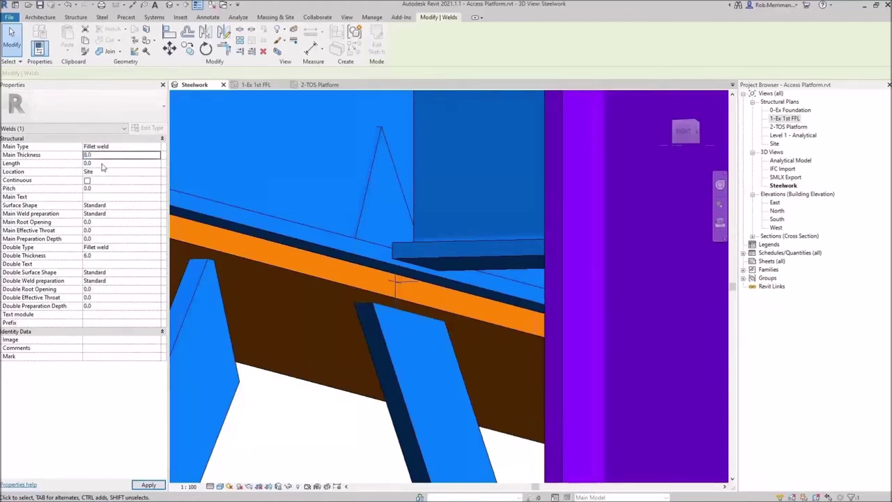
# - Set the weld's length to 100.0 and its pitch to 200.0, and deselect it
pyautogui.click(102, 163)
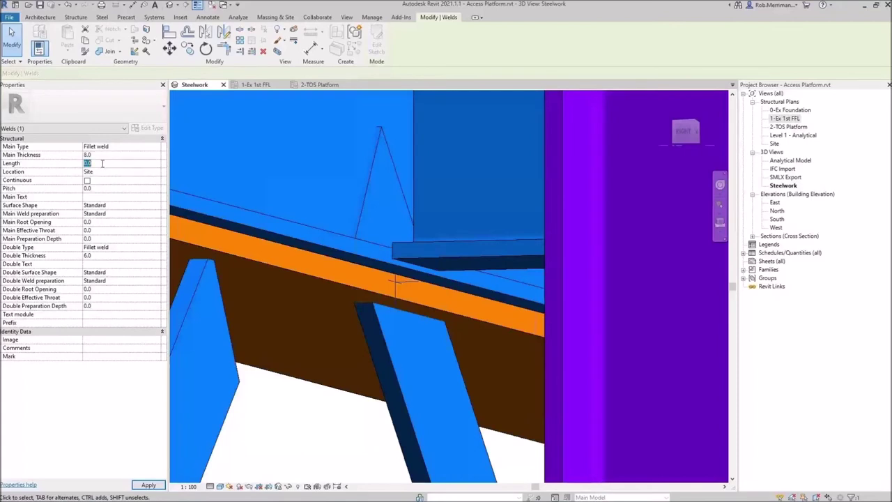
pyautogui.click(102, 164)
pyautogui.click(98, 188)
pyautogui.press('Return')
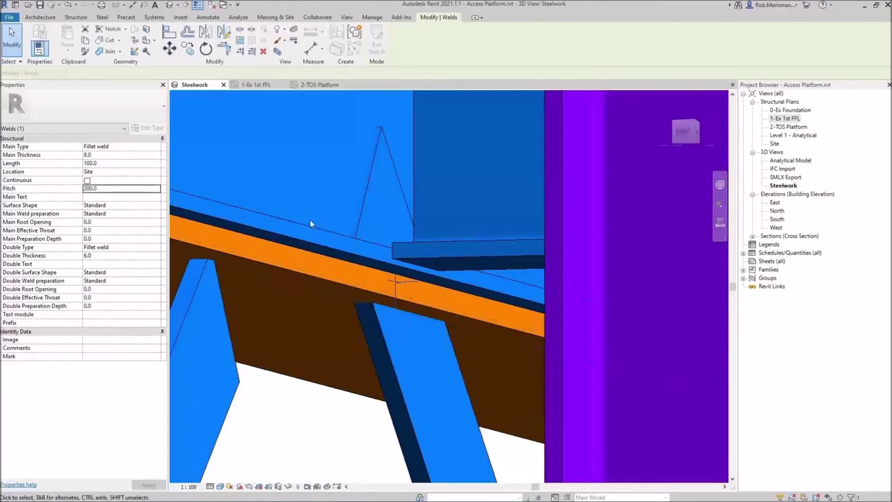
pyautogui.scroll(-1, 427, 290)
pyautogui.scroll(-5, 488, 305)
pyautogui.press('Escape')
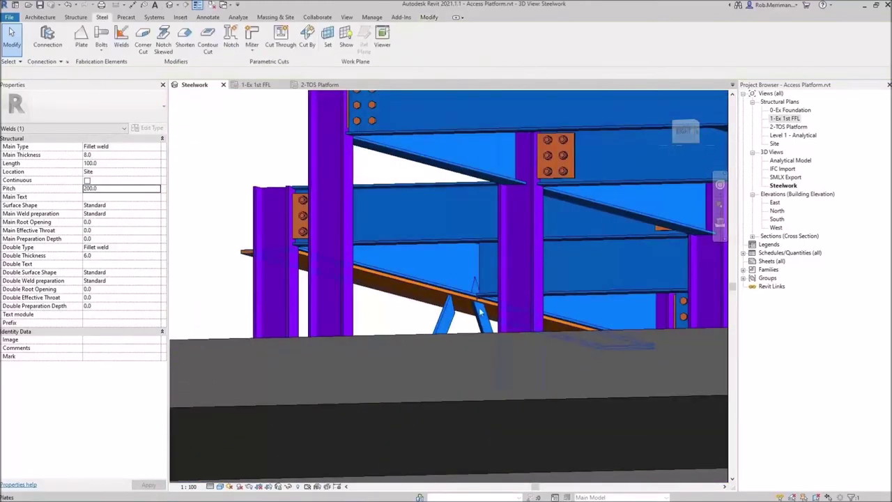
# - Reselect the weld to check its properties, and examine the plate under the beam from several angles
pyautogui.scroll(3, 476, 302)
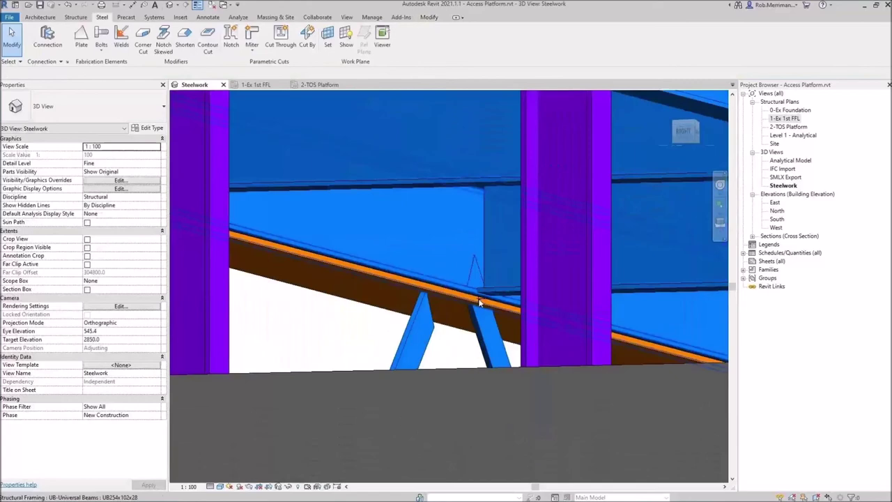
pyautogui.click(477, 299)
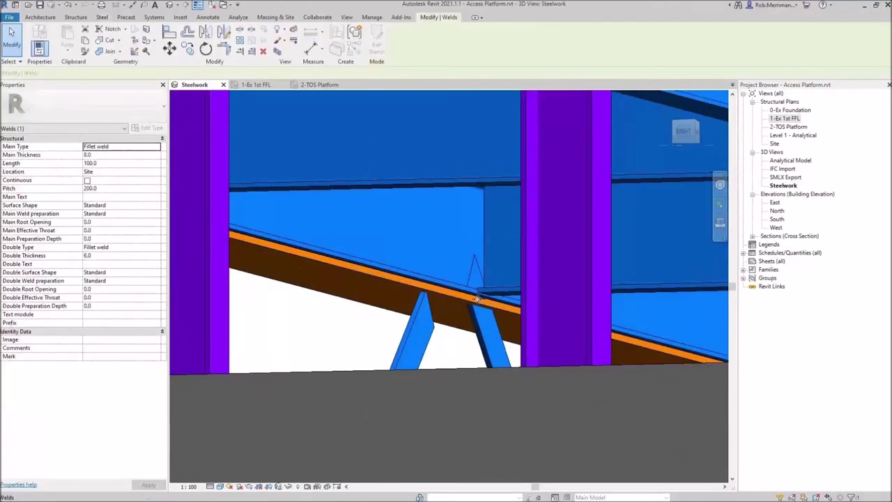
pyautogui.click(301, 318)
pyautogui.scroll(5, 382, 297)
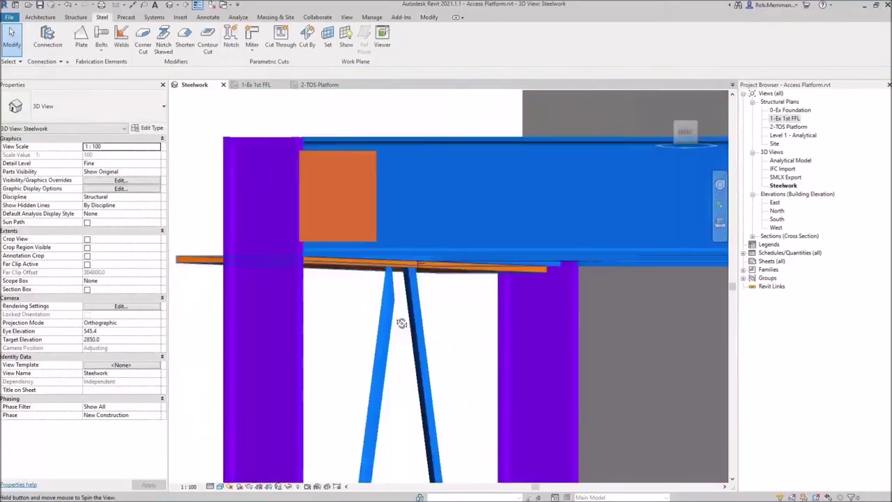
pyautogui.scroll(-4, 381, 293)
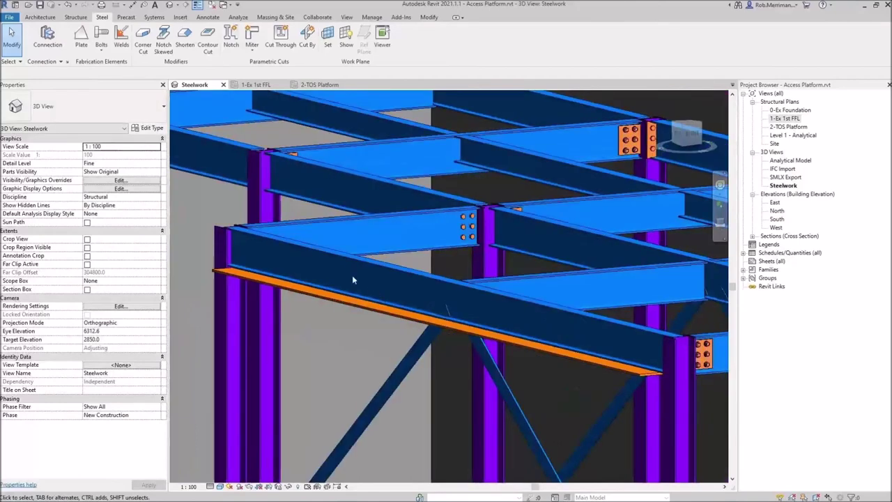
pyautogui.scroll(-3, 330, 253)
pyautogui.keyDown('shift'); pyautogui.moveTo(359, 249); pyautogui.dragTo(400, 266, button='middle'); pyautogui.keyUp('shift')
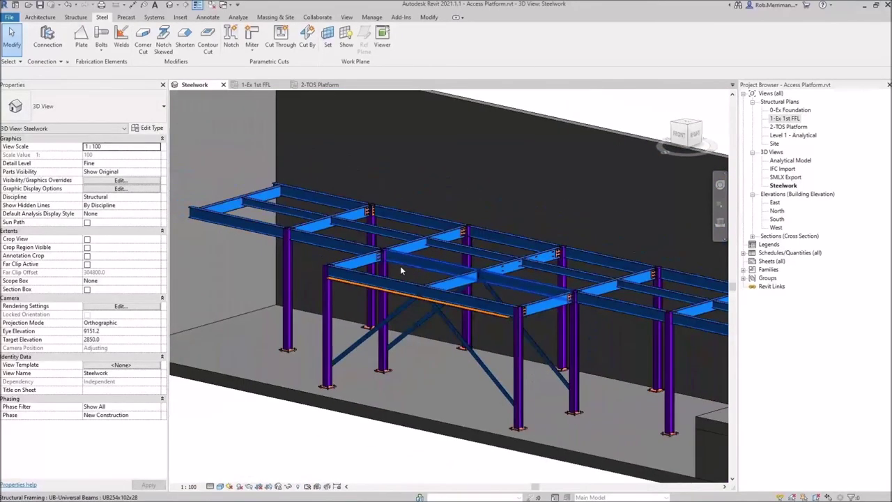
# - Add a corner cut to the outer corner of the plate beneath the front beam, at the end next to the column
pyautogui.click(143, 45)
pyautogui.scroll(6, 492, 326)
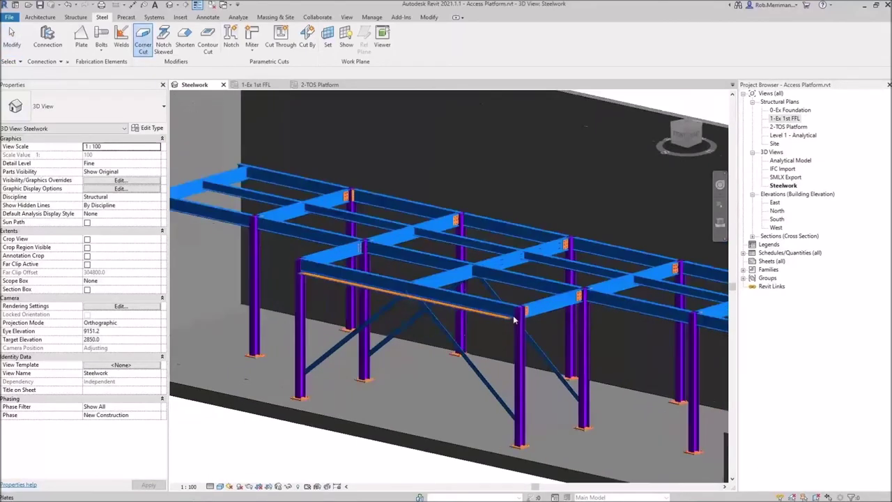
pyautogui.scroll(2, 474, 327)
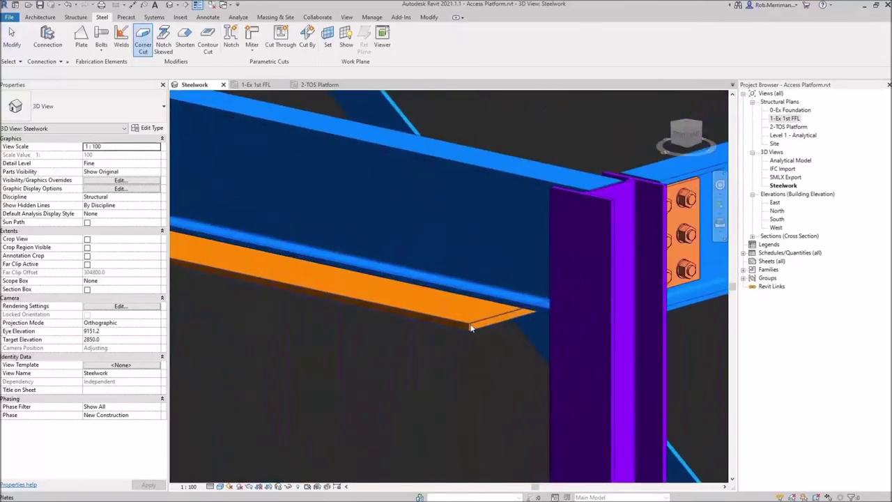
pyautogui.click(468, 323)
pyautogui.scroll(3, 468, 324)
# - Keep the corner cut straight and set its side 1 to 50.0 and side 2 to 30.0
pyautogui.click(135, 147)
pyautogui.click(157, 147)
pyautogui.click(157, 147)
pyautogui.click(137, 154)
pyautogui.write('50')
pyautogui.press('Tab')
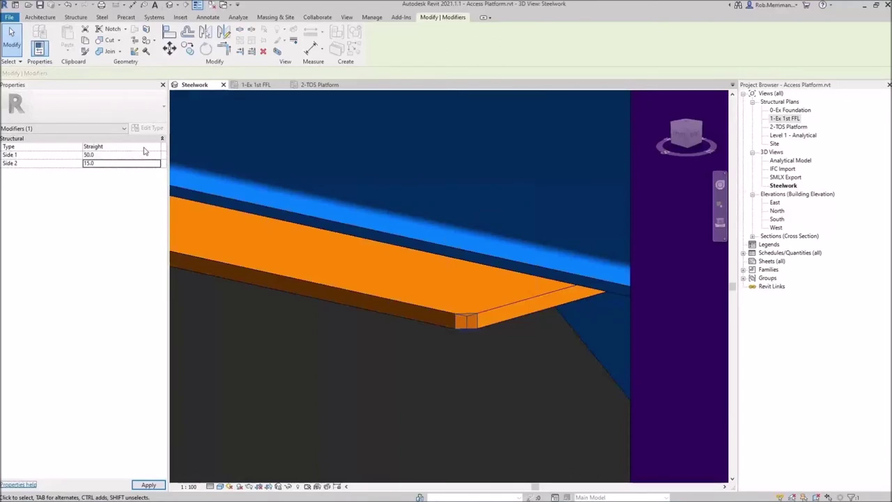
pyautogui.click(104, 162)
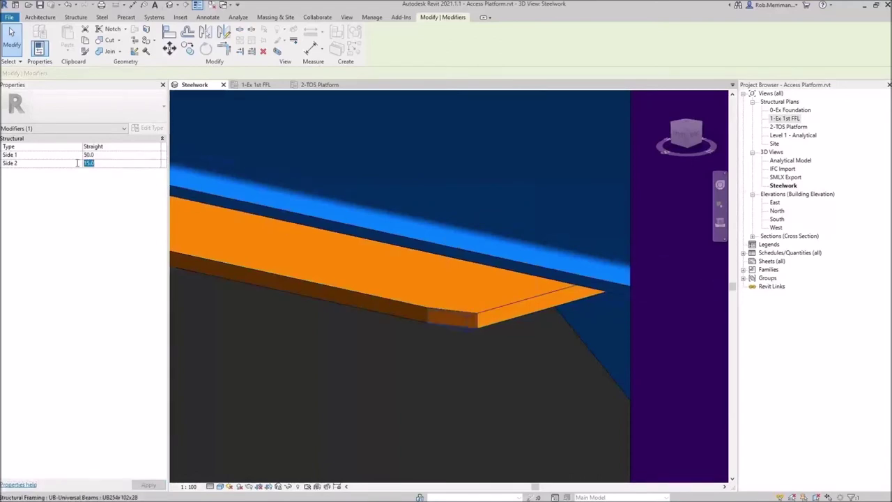
pyautogui.write('30')
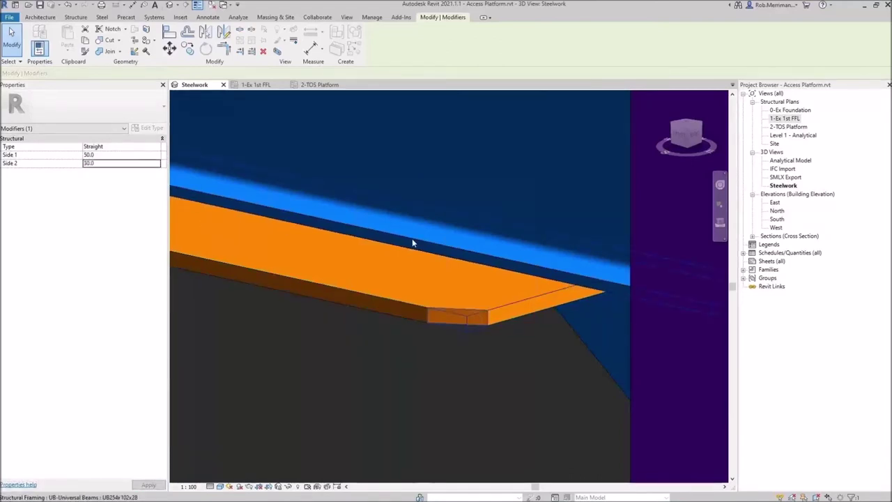
# - Change the corner cut's type to Convex and deselect it
pyautogui.click(125, 147)
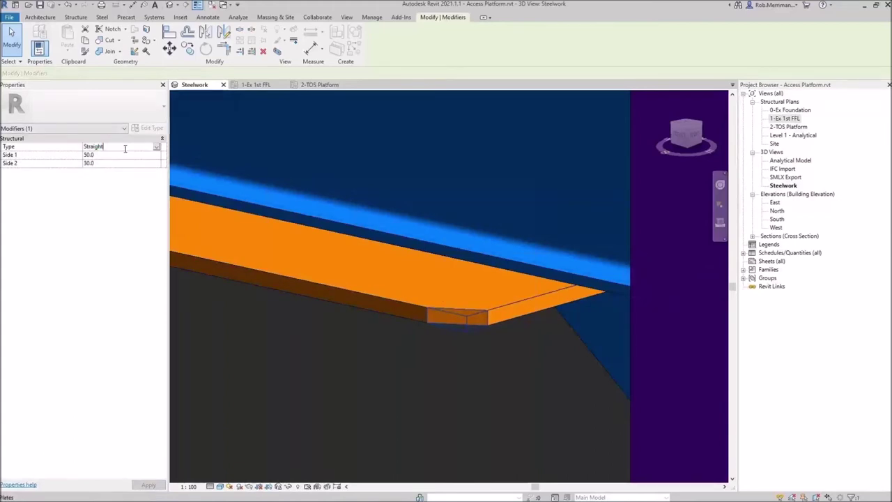
pyautogui.click(157, 148)
pyautogui.click(131, 162)
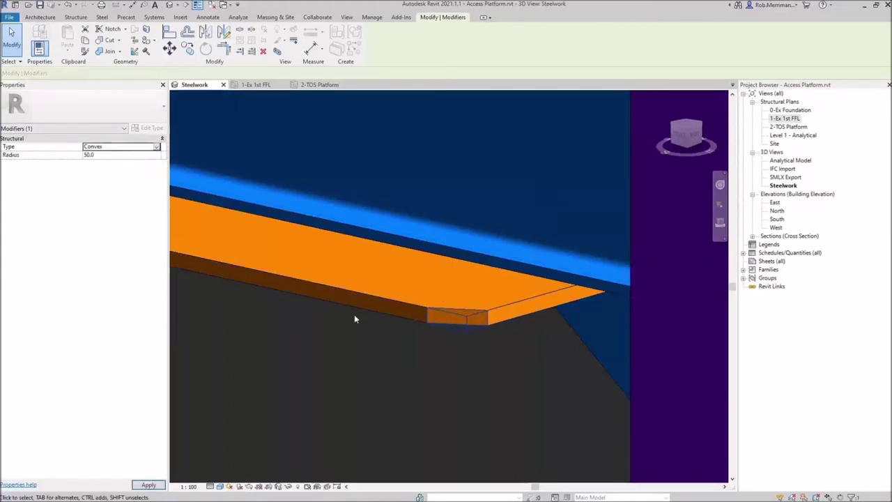
pyautogui.click(478, 338)
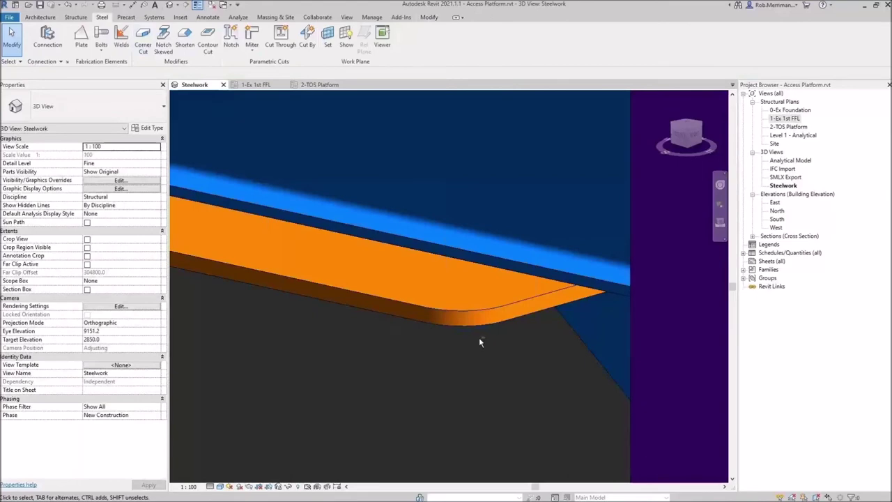
pyautogui.keyDown('shift'); pyautogui.moveTo(479, 338); pyautogui.dragTo(485, 338, button='middle'); pyautogui.keyUp('shift')
pyautogui.scroll(-5, 486, 342)
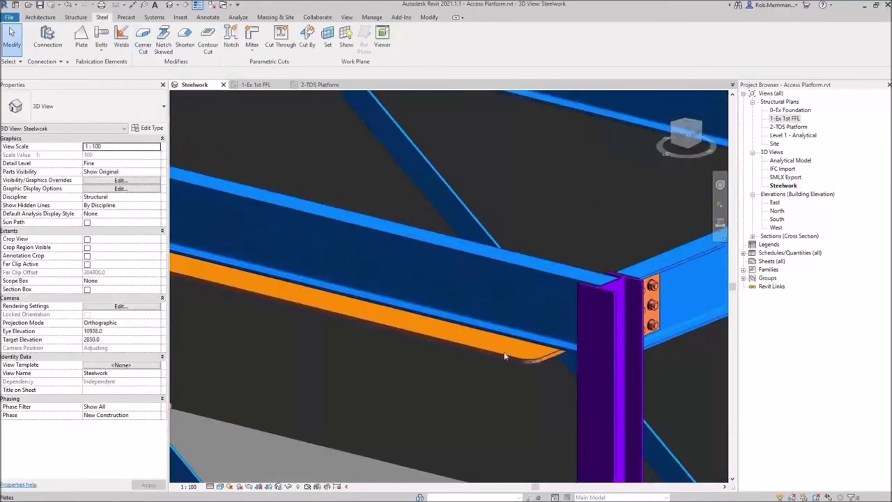
pyautogui.scroll(-2, 471, 350)
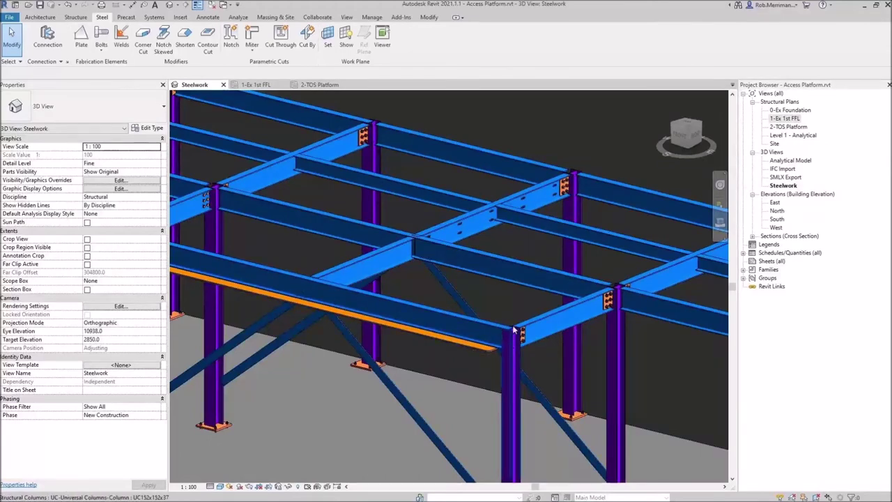
pyautogui.scroll(-3, 471, 350)
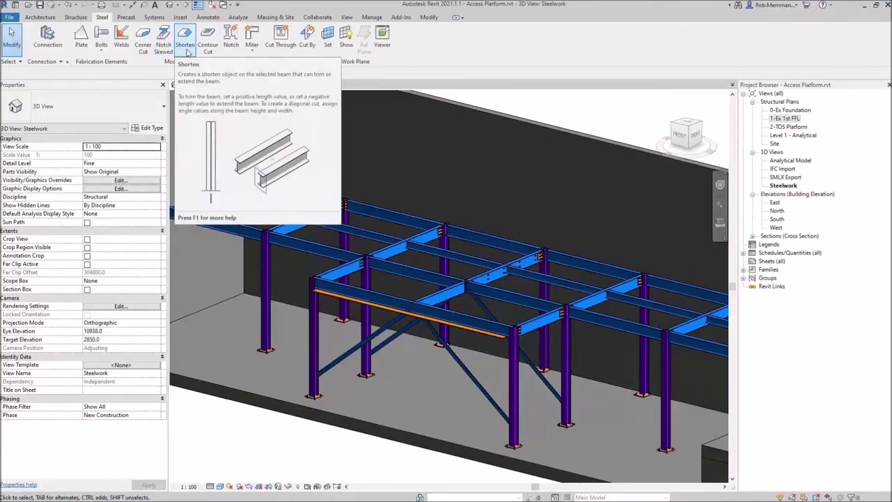
# - Set the view's detail level to Medium and start a contour cut on the web face of a beam beside the column
pyautogui.click(209, 53)
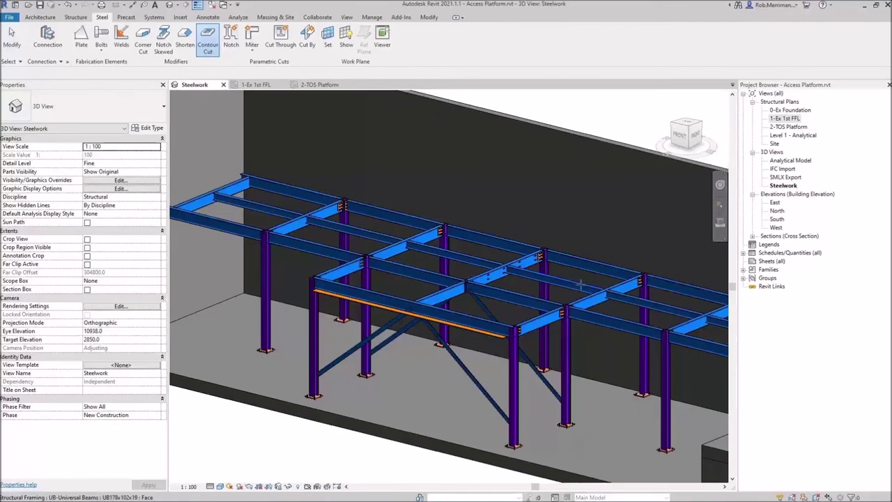
pyautogui.scroll(5, 524, 294)
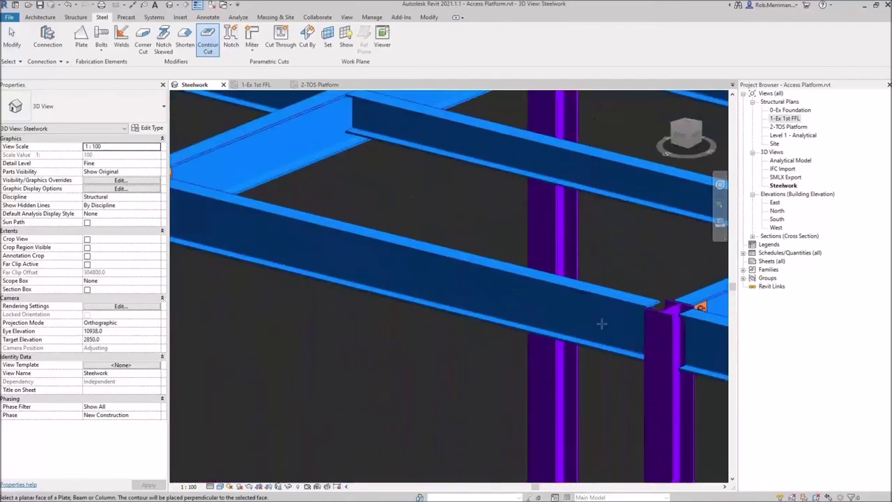
pyautogui.click(209, 486)
pyautogui.click(222, 468)
pyautogui.scroll(4, 641, 339)
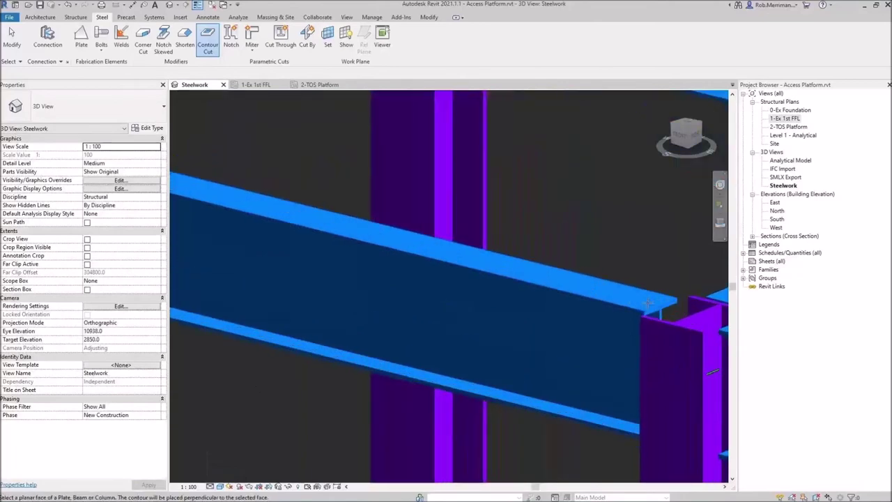
pyautogui.click(662, 315)
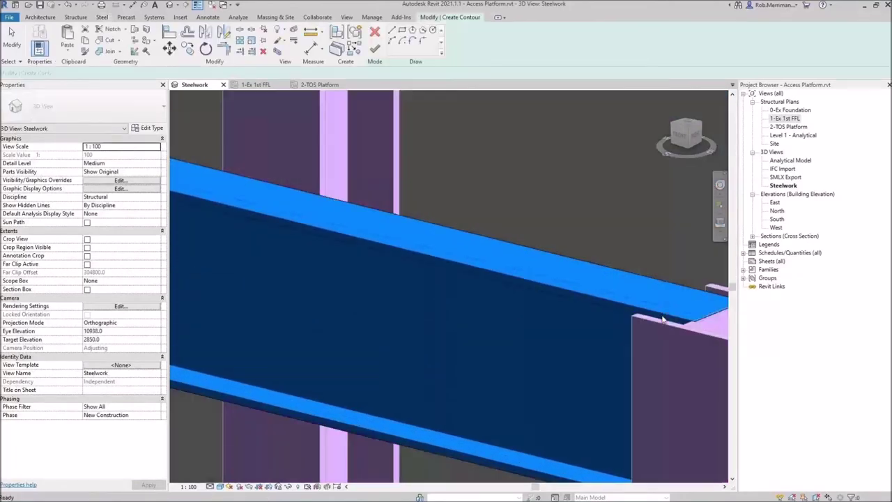
# - Sketch a closed stepped outline on the beam's web for the contour cut, with a rectangular notch in its upper edge and one slanted end
pyautogui.scroll(-4, 672, 338)
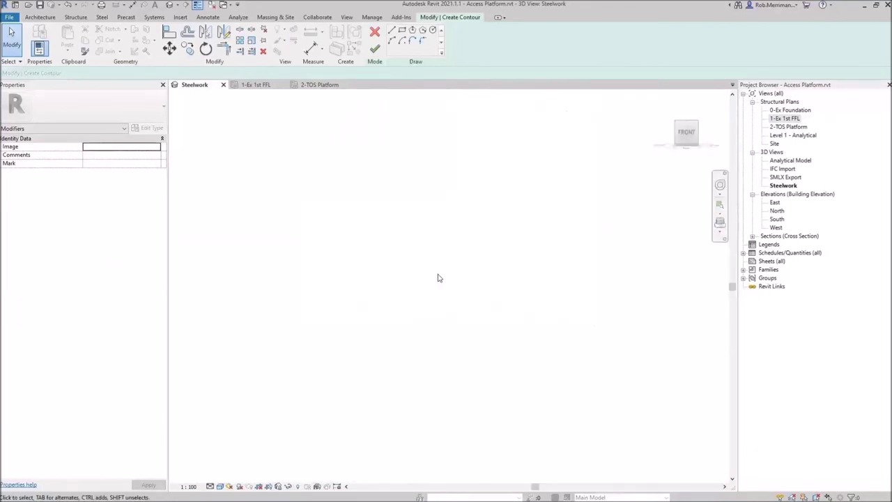
pyautogui.scroll(8, 487, 290)
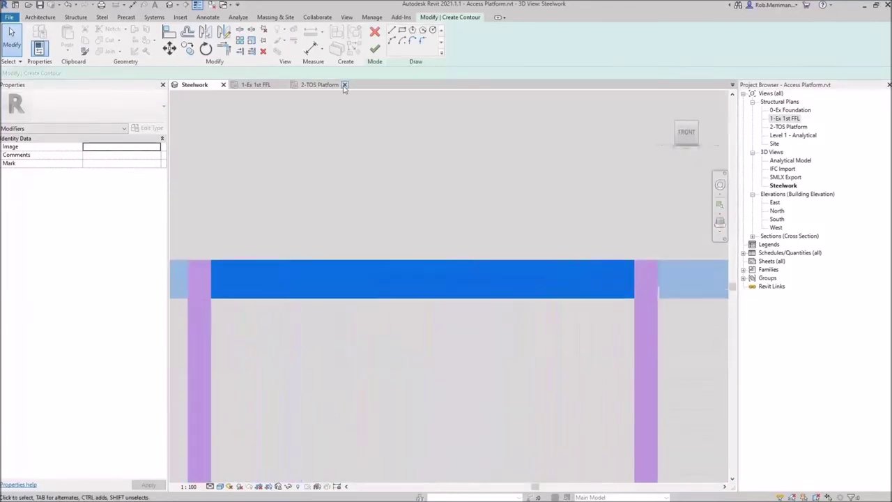
pyautogui.click(392, 30)
pyautogui.scroll(2, 309, 277)
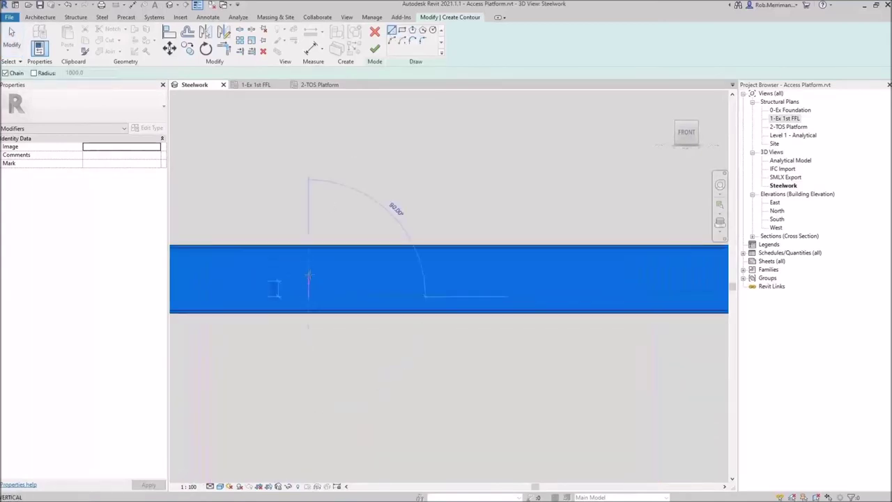
pyautogui.click(309, 266)
pyautogui.click(360, 267)
pyautogui.click(360, 282)
pyautogui.click(438, 282)
pyautogui.click(438, 265)
pyautogui.click(537, 265)
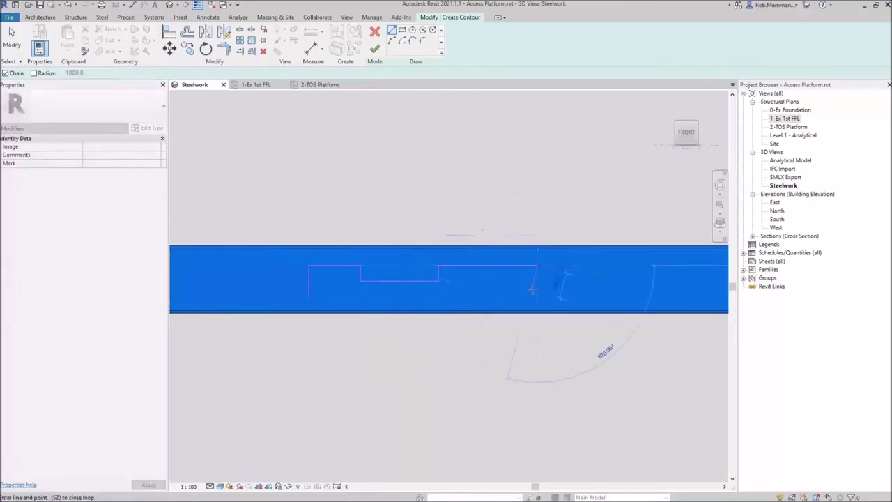
pyautogui.click(513, 290)
pyautogui.click(464, 290)
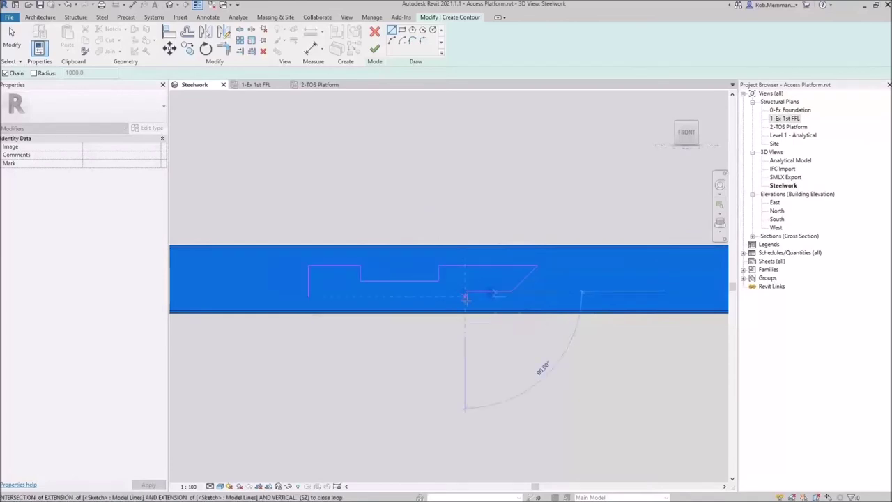
pyautogui.click(465, 296)
pyautogui.click(309, 296)
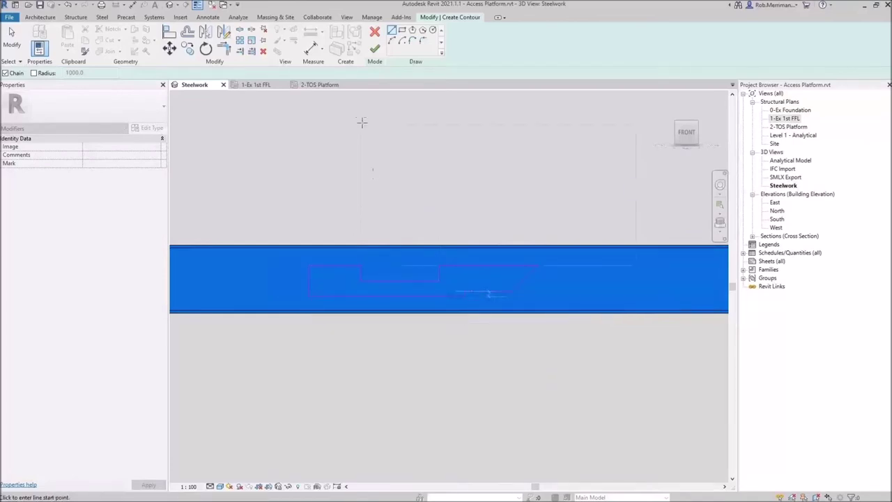
# - Fillet both corners at the contour's square end and finish the contour sketch
pyautogui.click(422, 40)
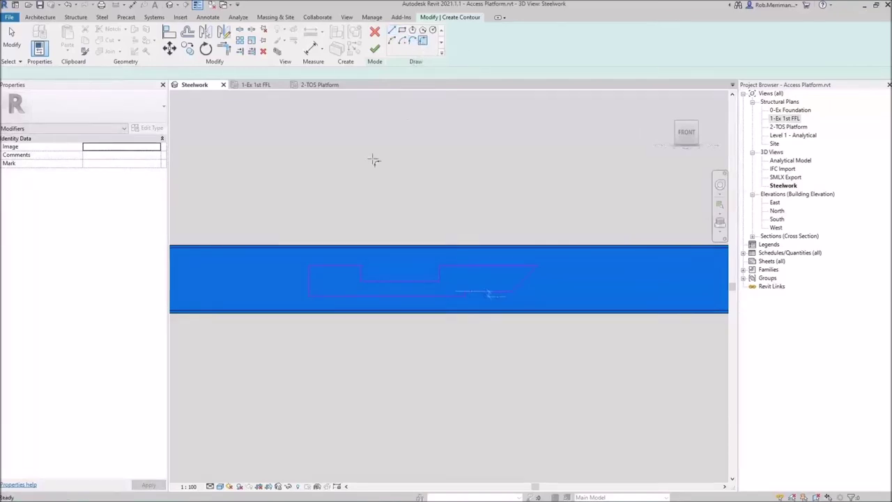
pyautogui.scroll(2, 318, 273)
pyautogui.click(310, 261)
pyautogui.click(302, 276)
pyautogui.scroll(2, 303, 269)
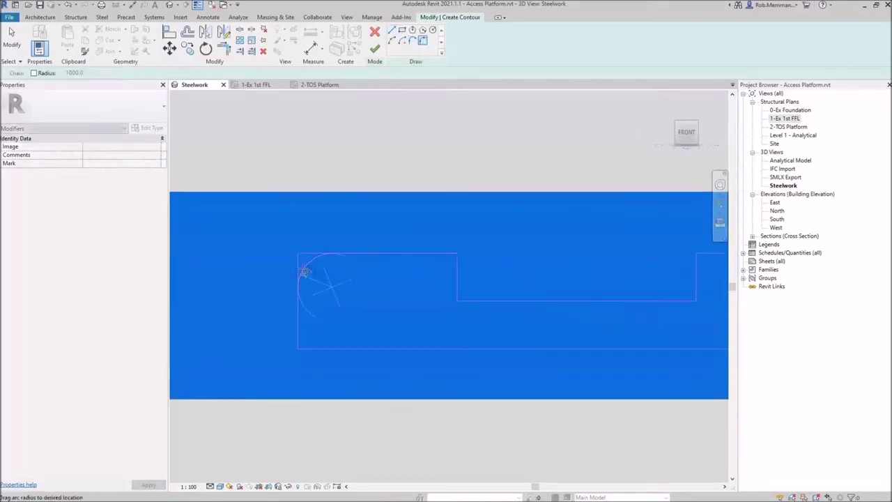
pyautogui.click(305, 267)
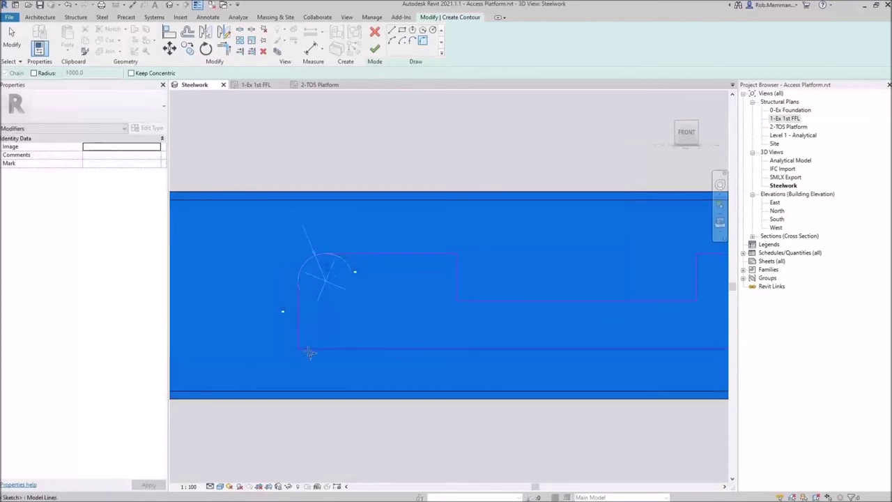
pyautogui.click(314, 346)
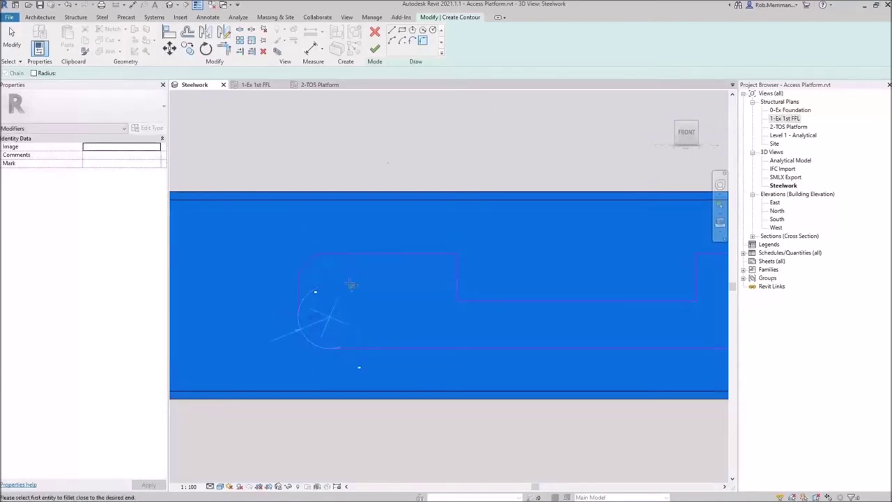
pyautogui.click(374, 50)
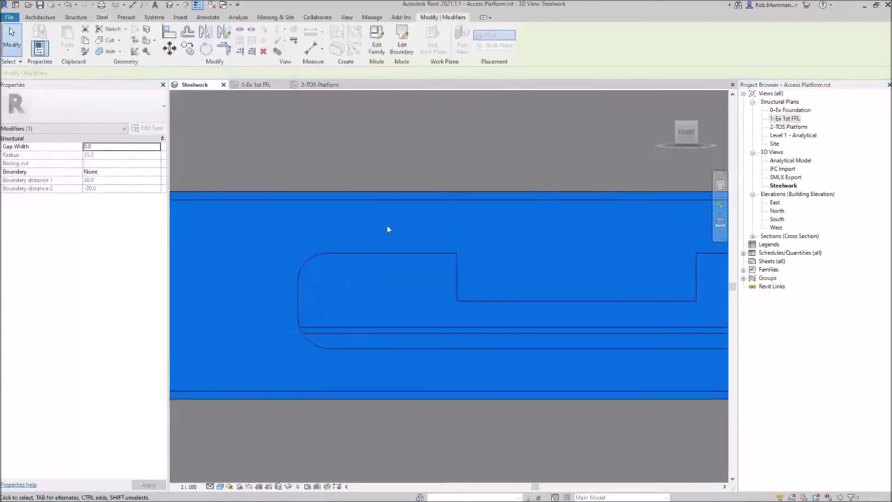
# - Reopen the web contour cut's boundary, move its slanted edge outward along the beam to lengthen the opening, finish the edit and deselect the cut
pyautogui.click(666, 98)
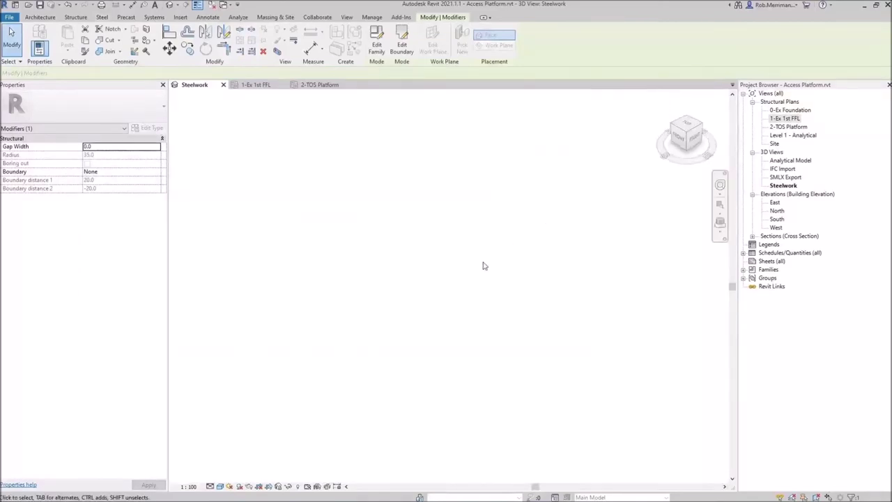
pyautogui.scroll(5, 449, 290)
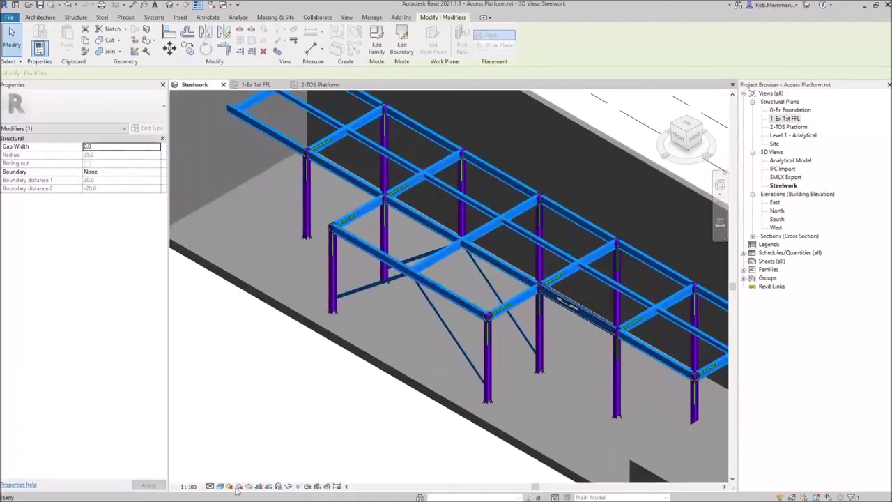
pyautogui.press('Escape')
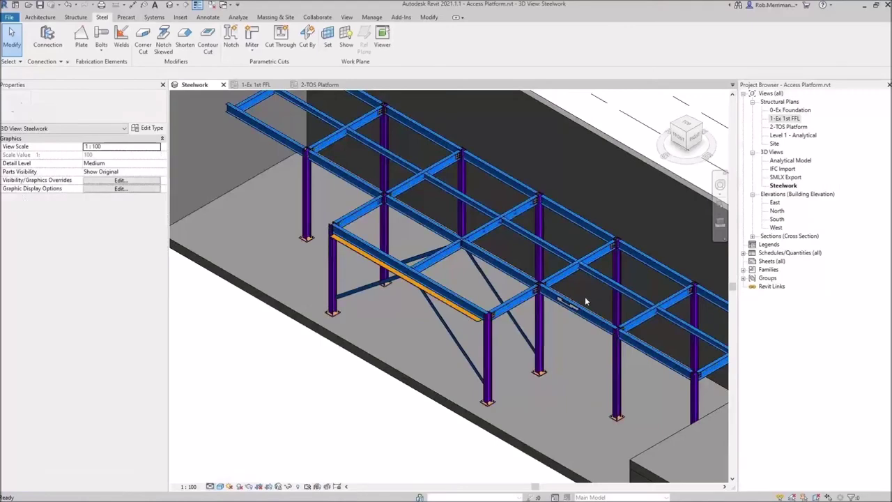
pyautogui.scroll(5, 588, 296)
pyautogui.keyDown('shift'); pyautogui.moveTo(589, 296); pyautogui.dragTo(552, 245, button='middle'); pyautogui.keyUp('shift')
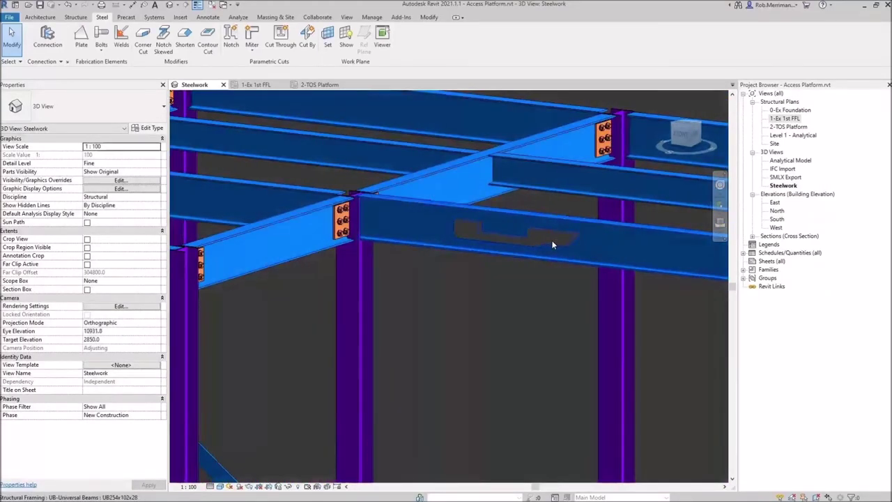
pyautogui.click(537, 248)
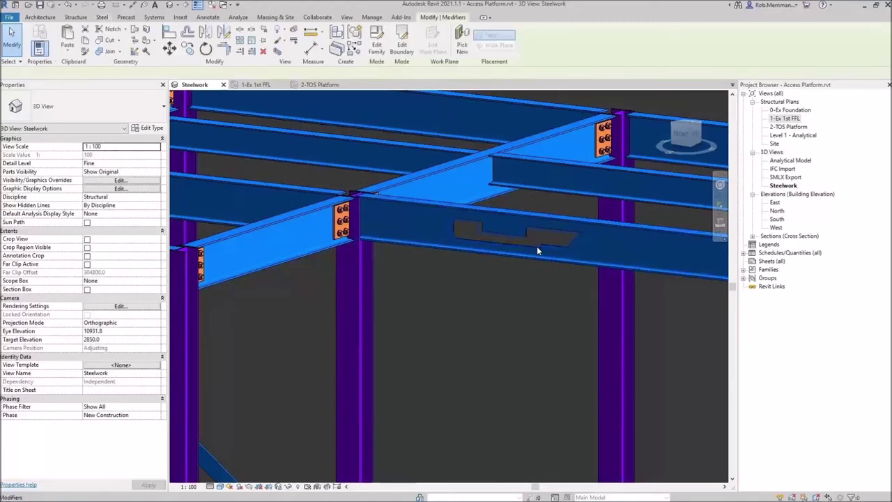
pyautogui.click(402, 48)
pyautogui.scroll(5, 528, 225)
pyautogui.moveTo(557, 245); pyautogui.dragTo(591, 248)
pyautogui.click(375, 49)
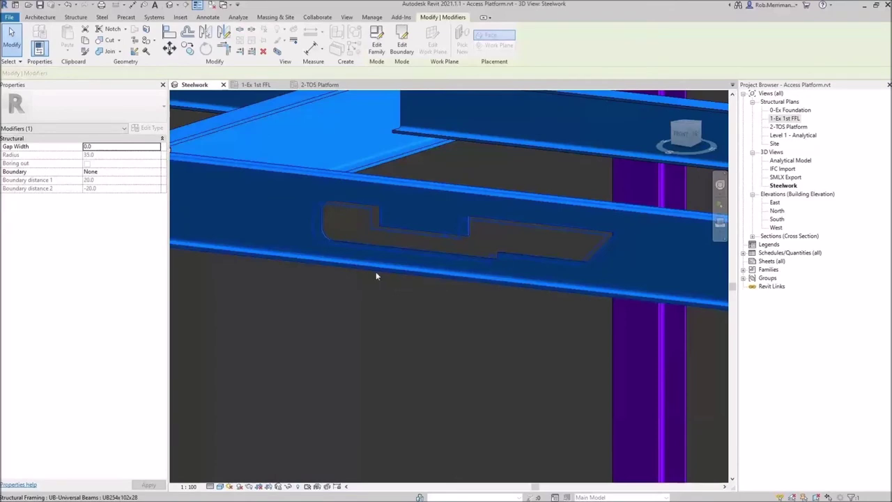
pyautogui.scroll(-5, 290, 310)
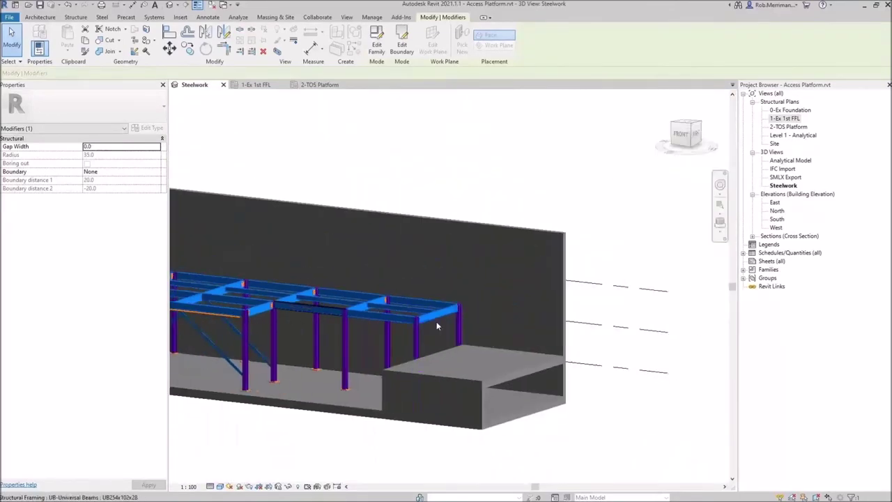
pyautogui.press('Escape')
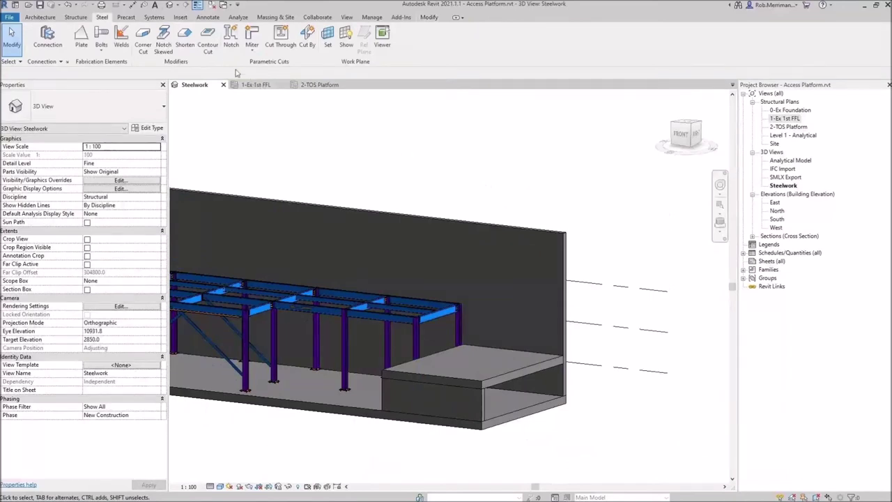
pyautogui.click(250, 54)
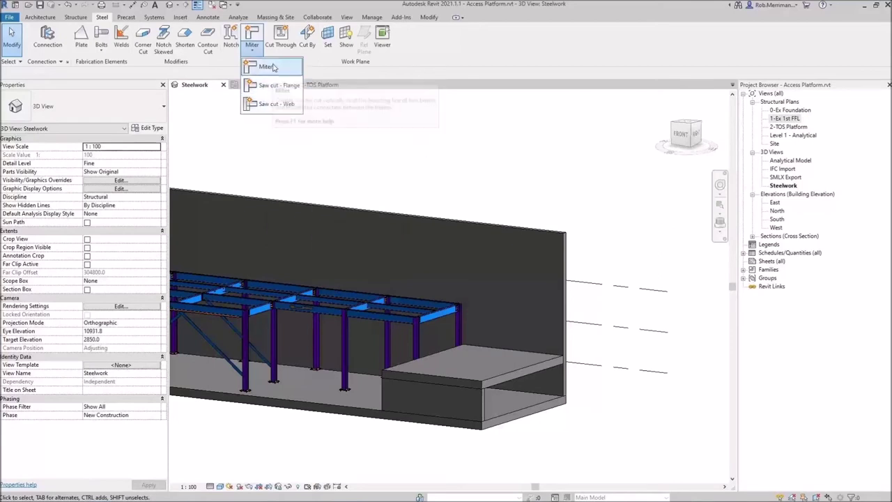
pyautogui.click(452, 70)
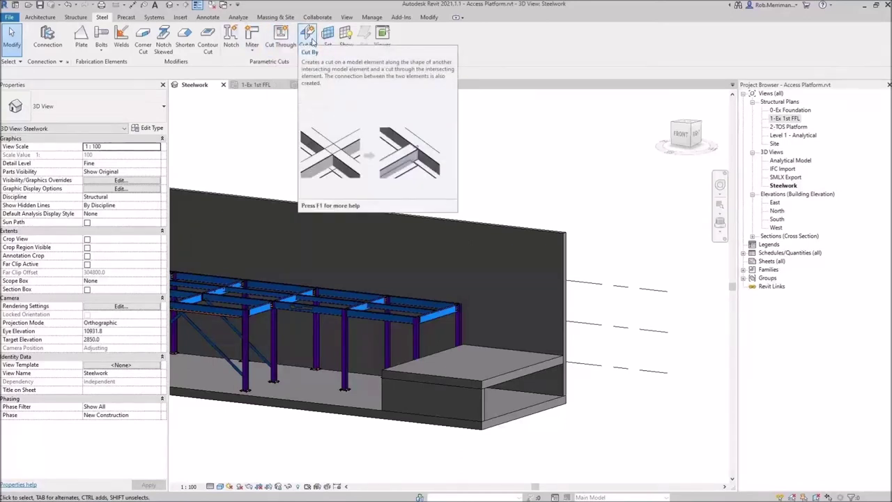
# - Try to notch the UB178x102x19 middle beam where it meets the UB254x102x28 end beam
pyautogui.click(231, 39)
pyautogui.scroll(4, 407, 309)
pyautogui.scroll(3, 405, 304)
pyautogui.keyDown('shift'); pyautogui.moveTo(391, 297); pyautogui.dragTo(569, 389, button='middle'); pyautogui.keyUp('shift')
pyautogui.scroll(-5, 569, 389)
pyautogui.scroll(5, 482, 328)
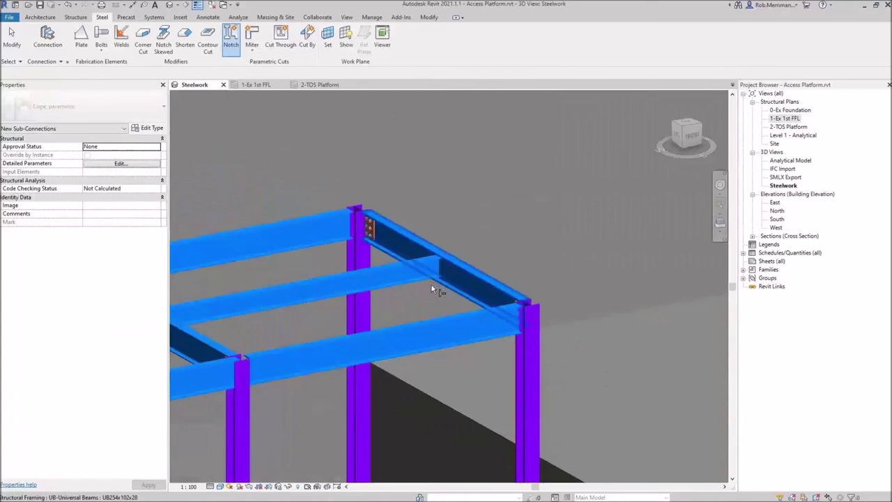
pyautogui.click(468, 250)
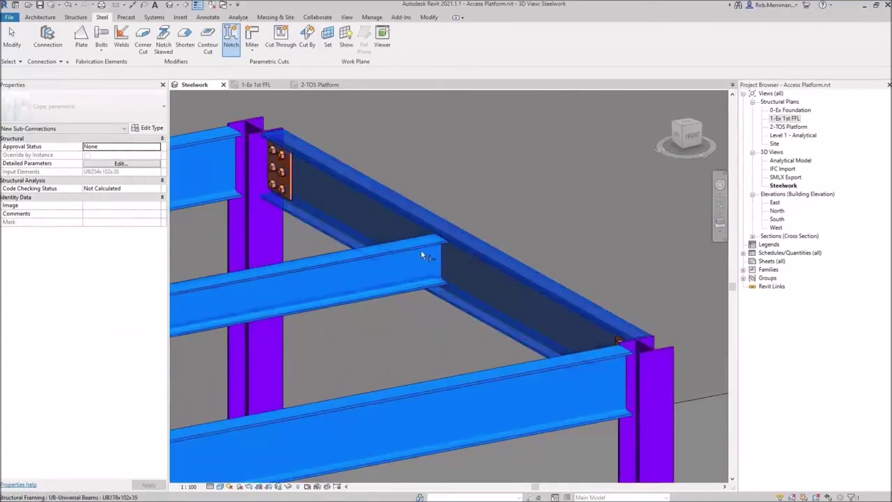
pyautogui.click(403, 273)
pyautogui.click(404, 277)
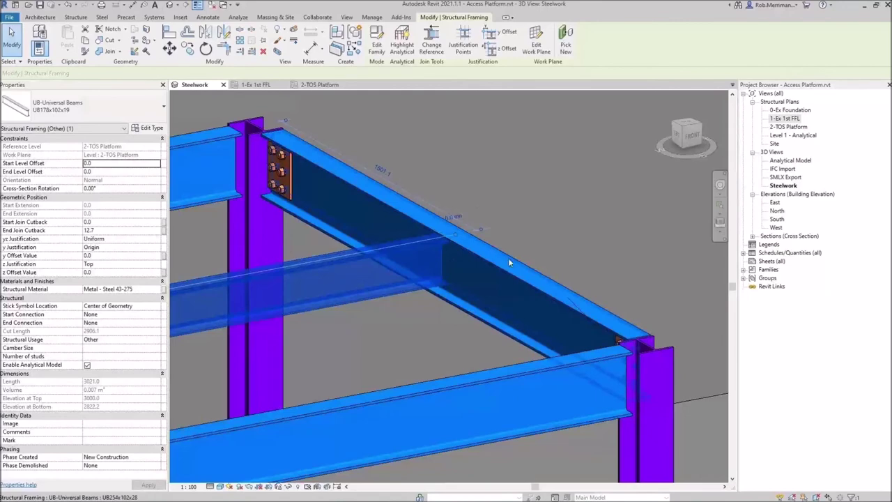
pyautogui.press('Escape')
# - Select the end beam and the UB178x102x19 middle beam together and apply a Notch parametric cut between them
pyautogui.click(430, 249)
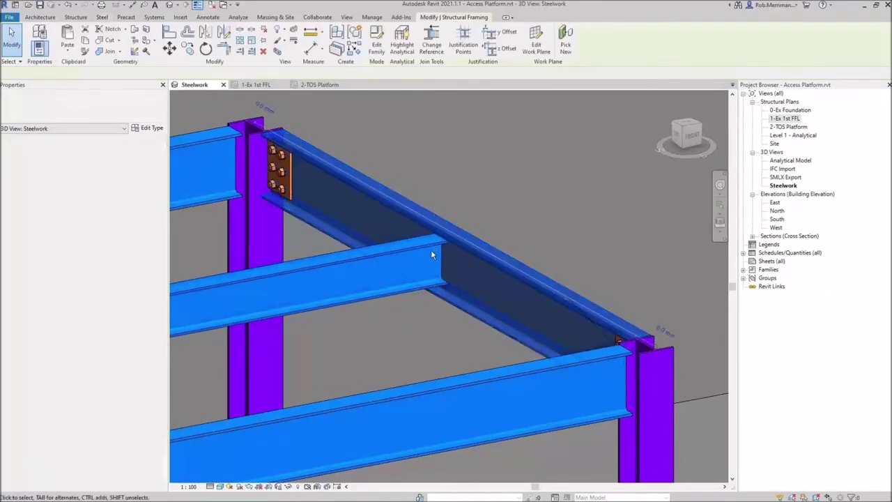
pyautogui.keyDown('ctrl'); pyautogui.click(431, 252); pyautogui.keyUp('ctrl')
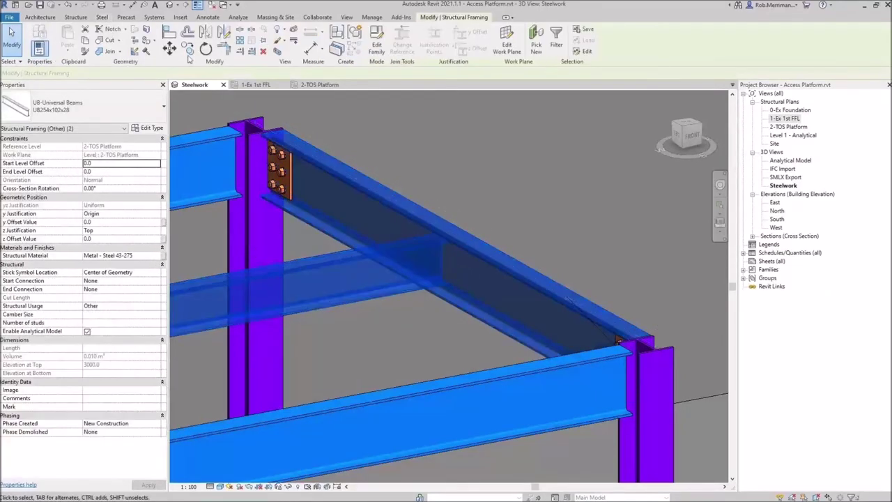
pyautogui.click(105, 17)
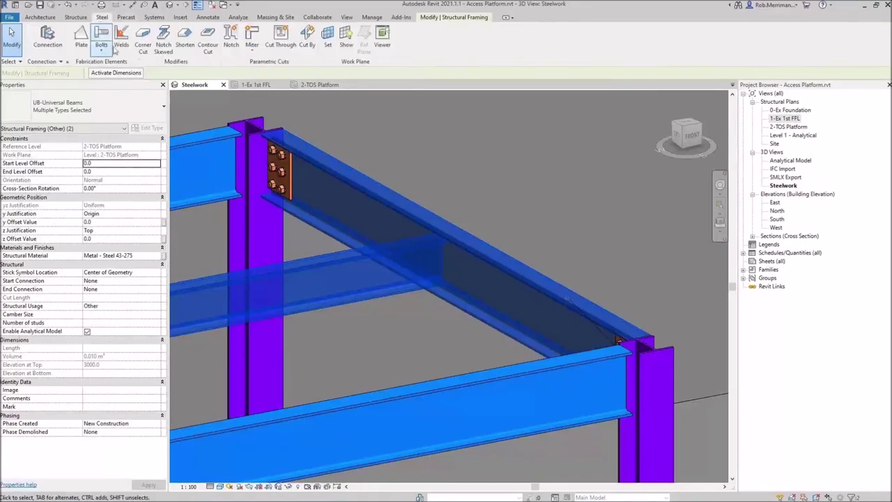
pyautogui.click(239, 44)
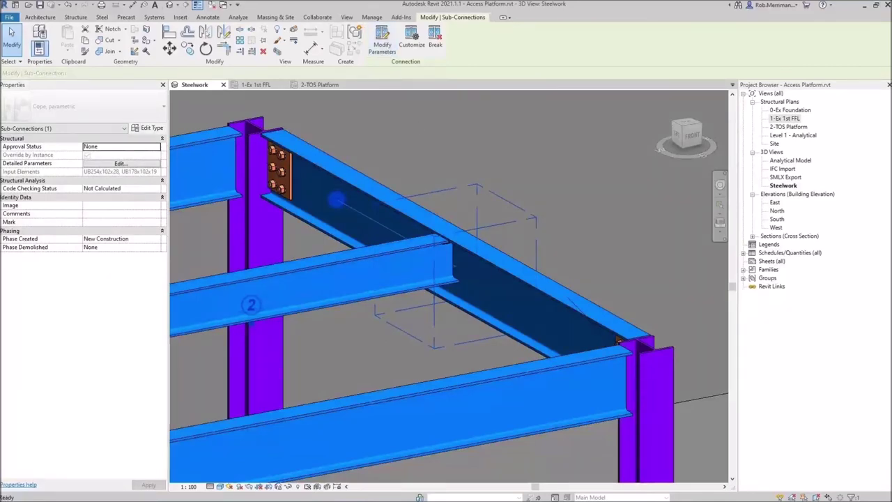
# - Set the notch's web distance, inner flange distance and side flange distance to 1 each, and its corner finish to straight
pyautogui.moveTo(514, 202); pyautogui.dragTo(643, 315)
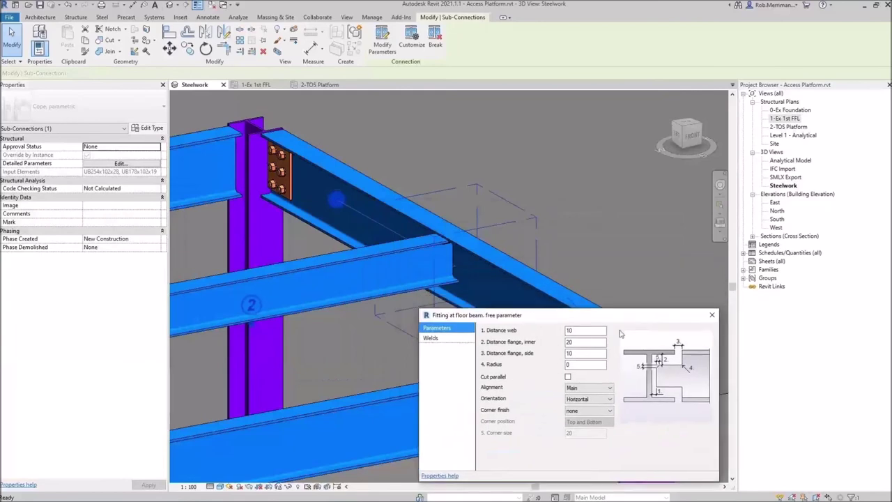
pyautogui.doubleClick(584, 332)
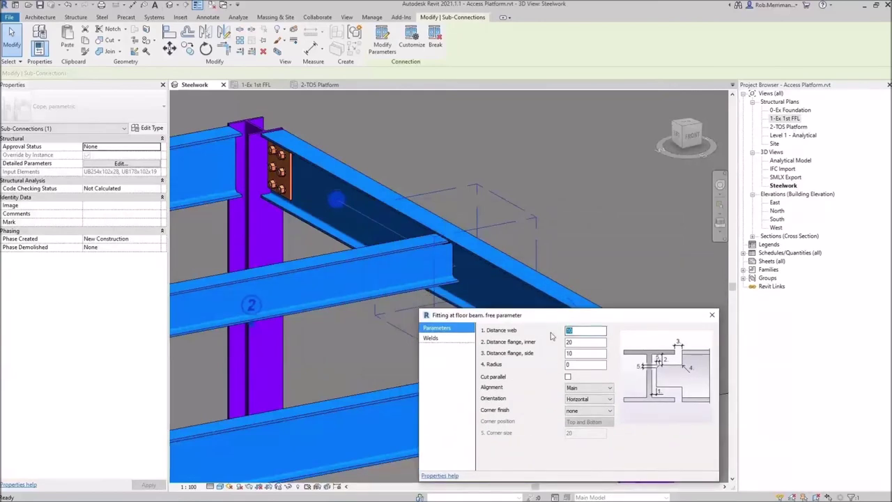
pyautogui.doubleClick(576, 341)
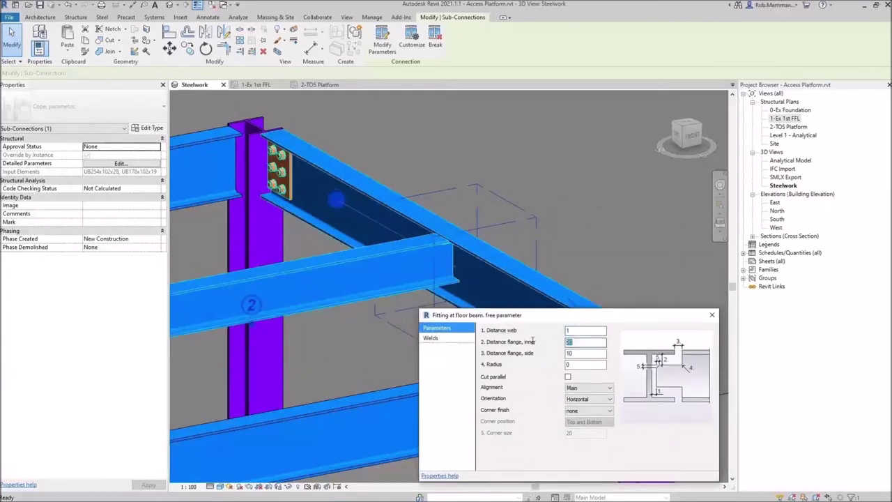
pyautogui.write('1')
pyautogui.doubleClick(581, 353)
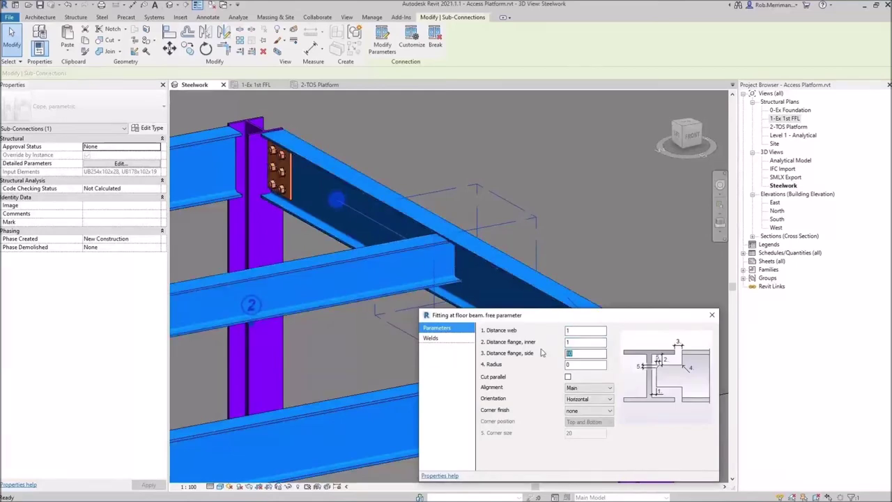
pyautogui.write('1')
pyautogui.click(576, 413)
pyautogui.click(576, 424)
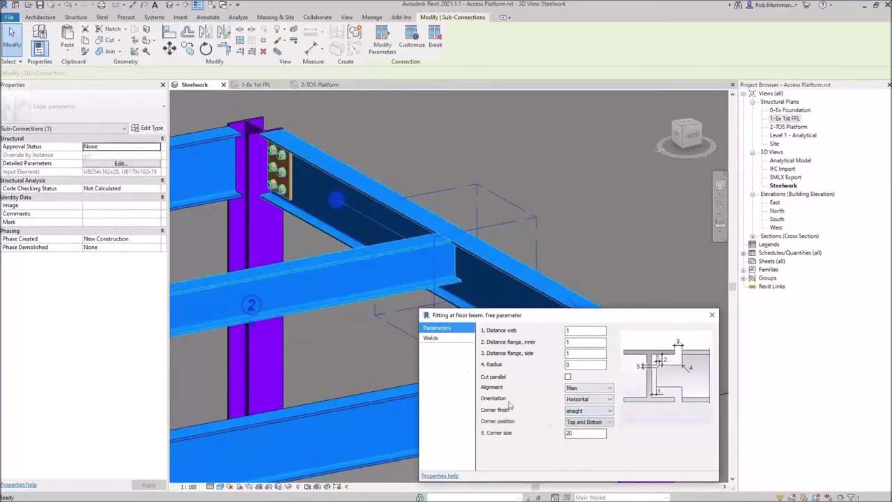
# - Enable weld creation for the notch between the middle beam and the end beam
pyautogui.click(432, 338)
pyautogui.click(567, 333)
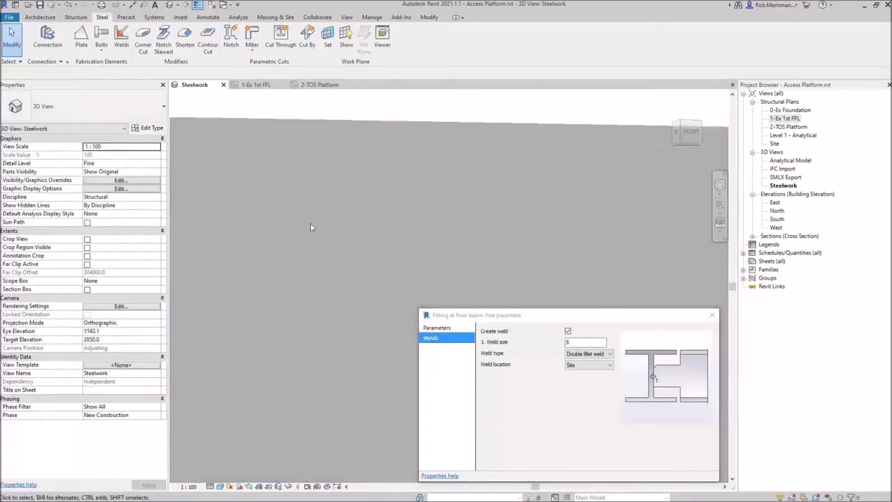
pyautogui.keyDown('shift'); pyautogui.moveTo(312, 228); pyautogui.dragTo(442, 223, button='middle'); pyautogui.keyUp('shift')
pyautogui.scroll(-5, 442, 222)
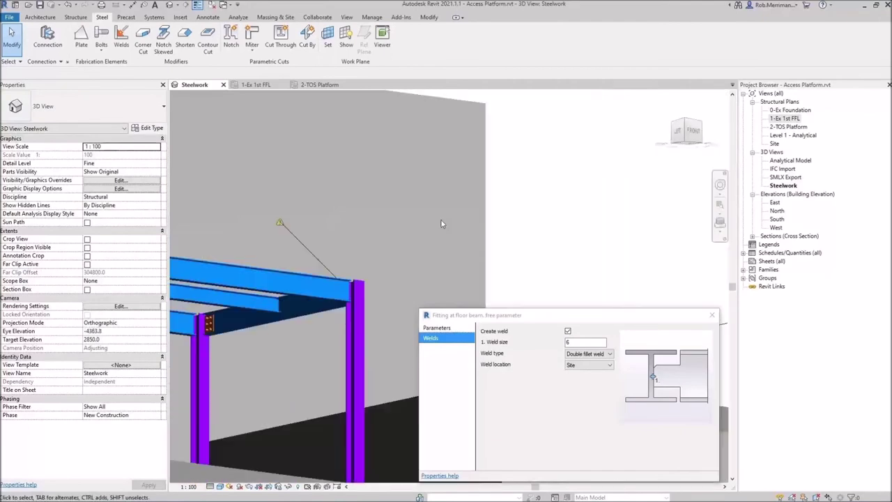
# - Inspect the notched end of the UB178x102x19 middle beam and close the notch settings
pyautogui.scroll(5, 246, 298)
pyautogui.scroll(2, 246, 298)
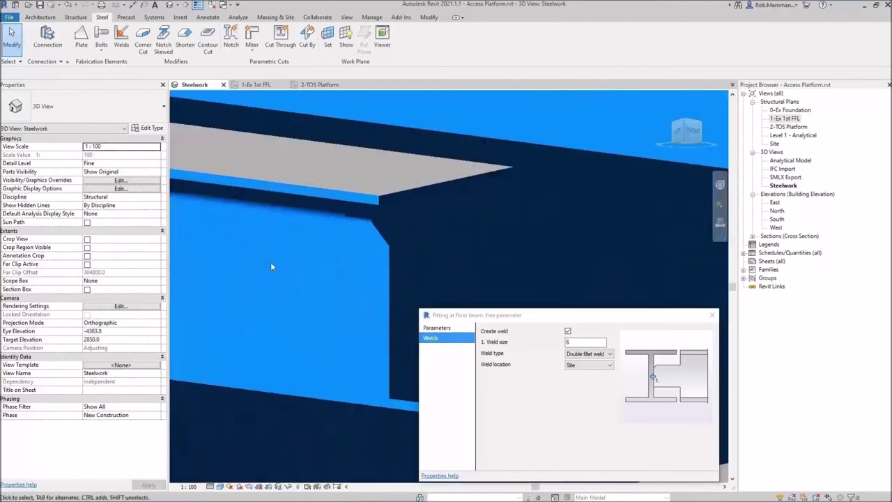
pyautogui.click(387, 272)
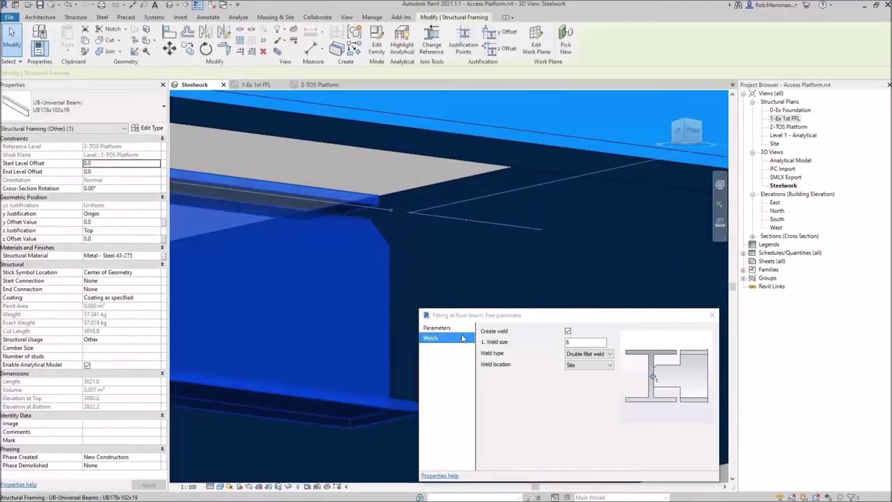
pyautogui.click(712, 315)
pyautogui.press('Escape')
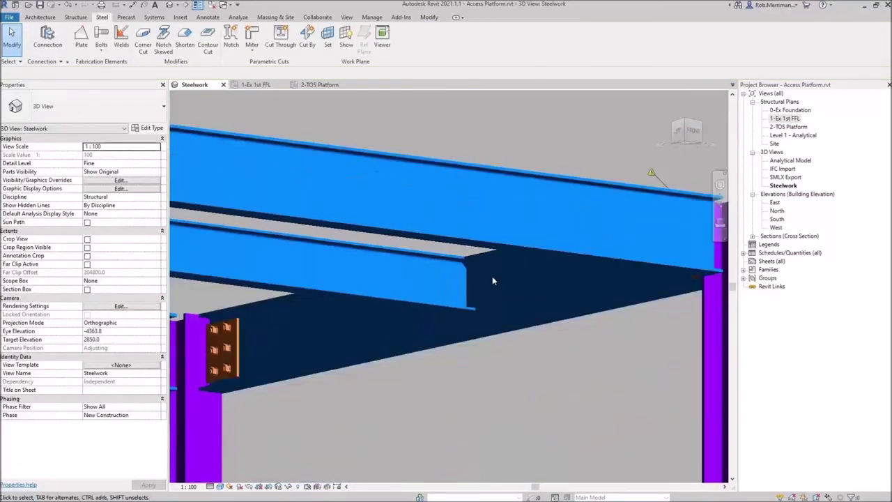
# - Examine the whole platform frame, including the parametric cope on the UB254x102x28 end beam
pyautogui.scroll(-3, 493, 277)
pyautogui.keyDown('shift'); pyautogui.moveTo(536, 225); pyautogui.dragTo(506, 285, button='middle'); pyautogui.keyUp('shift')
pyautogui.scroll(-4, 462, 371)
pyautogui.keyDown('shift'); pyautogui.moveTo(446, 259); pyautogui.dragTo(502, 242, button='middle'); pyautogui.keyUp('shift')
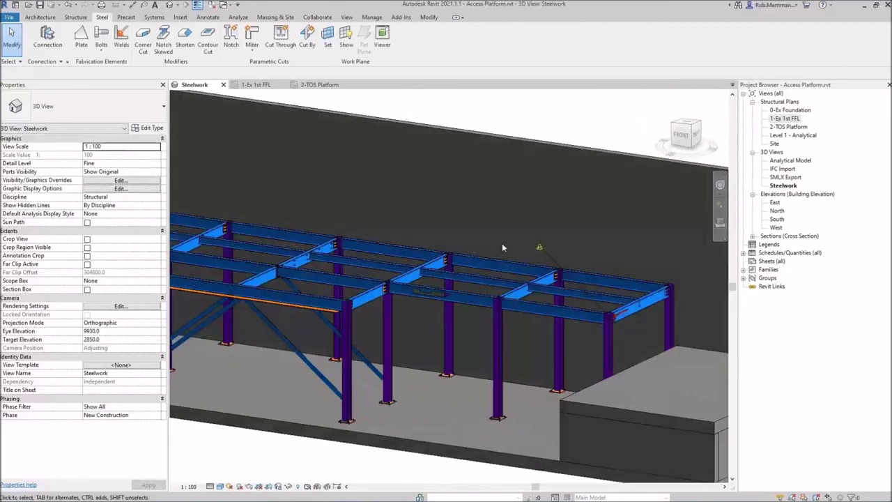
pyautogui.click(625, 312)
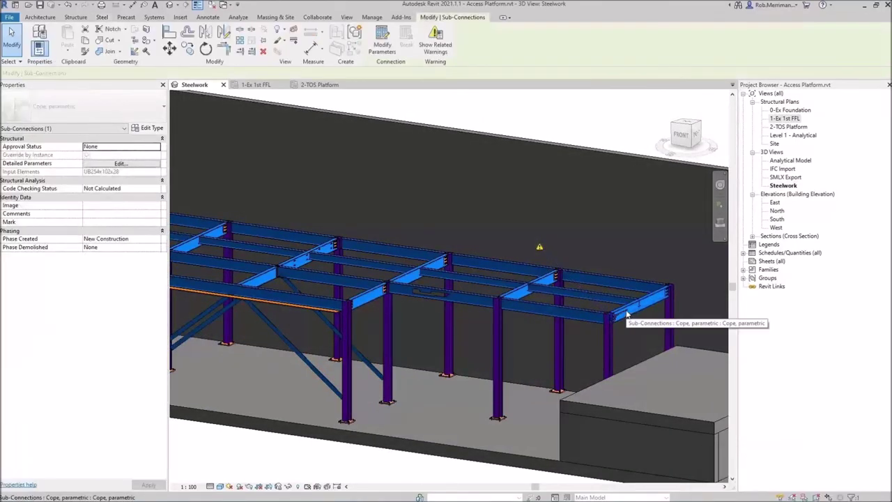
pyautogui.press('Escape')
pyautogui.scroll(-3, 637, 305)
pyautogui.keyDown('shift'); pyautogui.moveTo(454, 297); pyautogui.dragTo(418, 299, button='middle'); pyautogui.keyUp('shift')
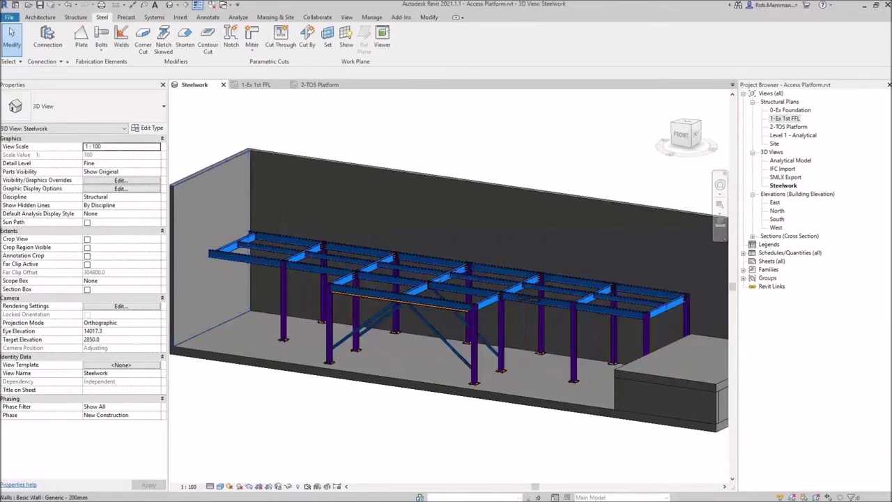
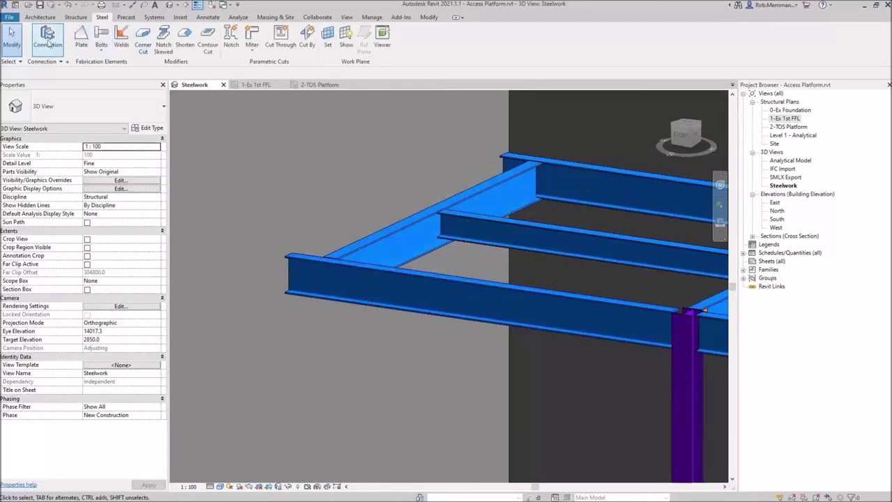
# - Add an End plate connection to the free end of the cantilevered UB254x102x28 front beam
pyautogui.click(47, 44)
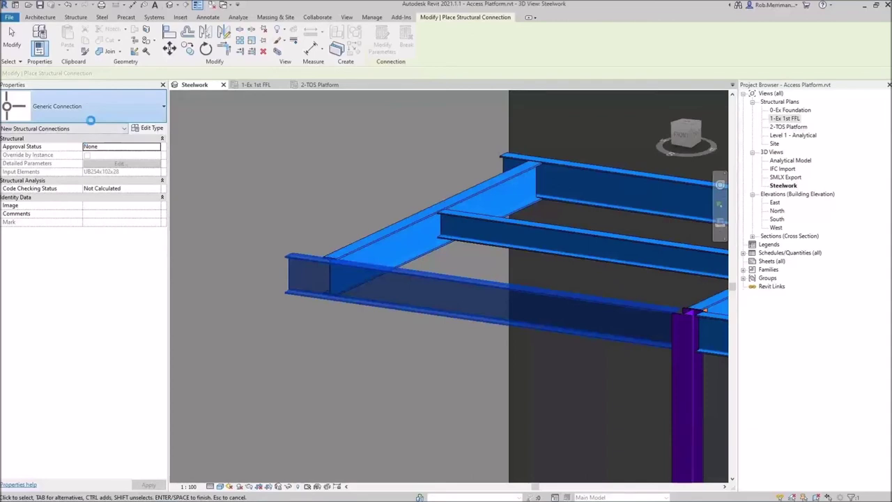
pyautogui.click(91, 120)
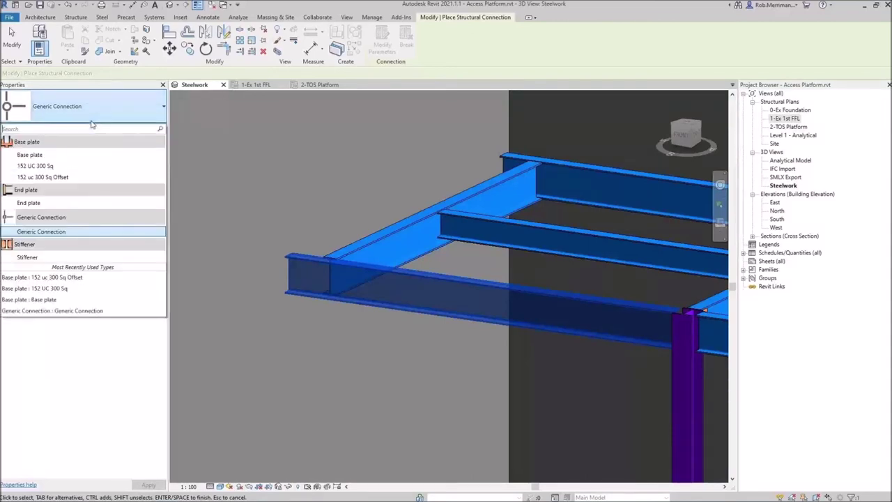
pyautogui.click(49, 203)
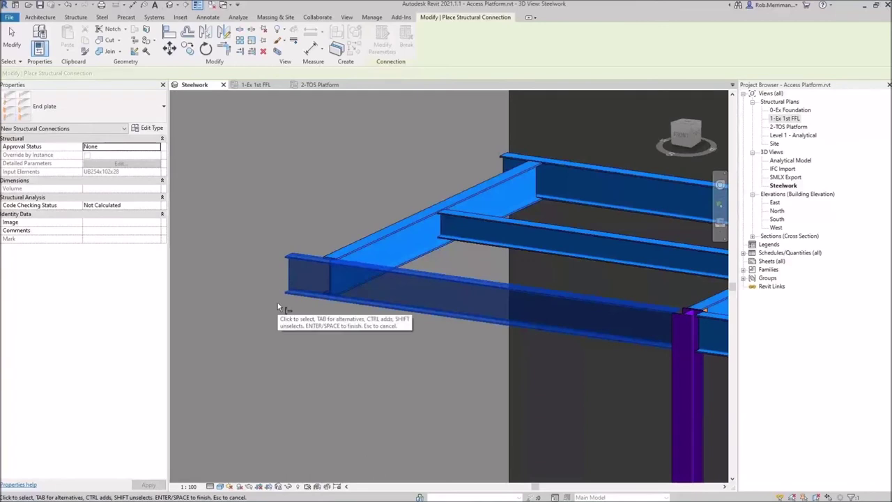
pyautogui.click(277, 305)
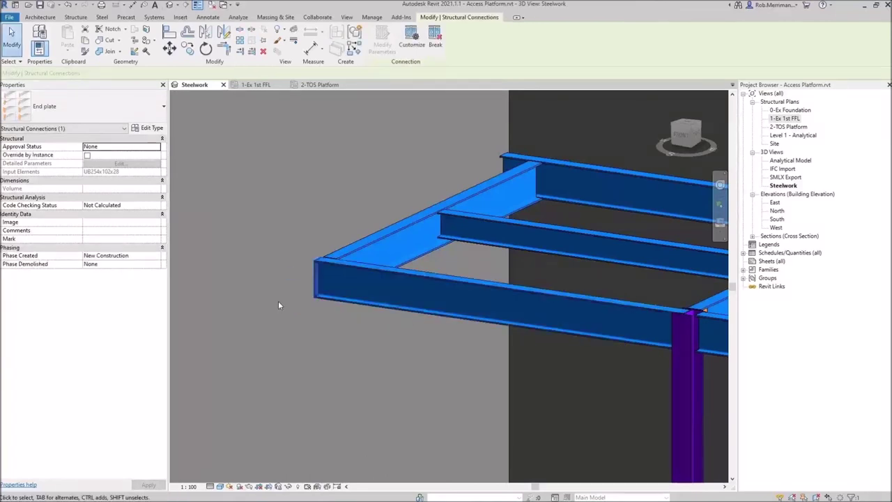
# - Open the End plate type's parameters, set its shortening option to value and enter a new shortening value
pyautogui.scroll(3, 278, 305)
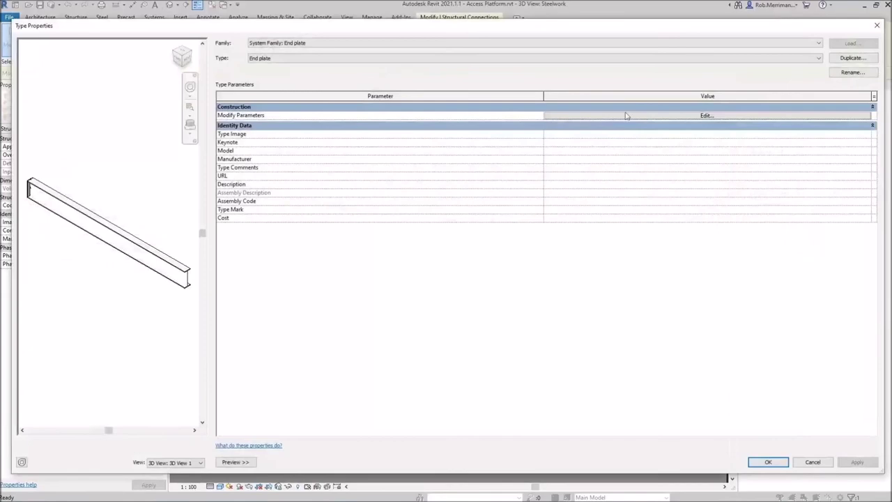
pyautogui.click(626, 115)
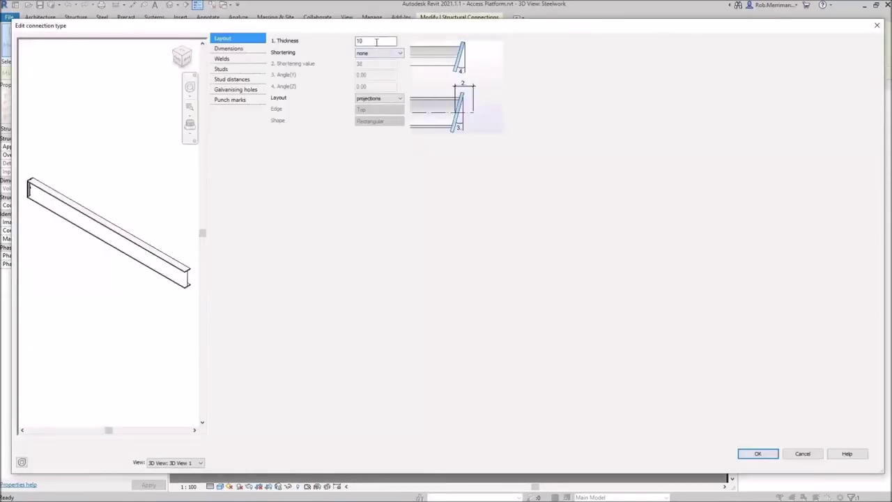
pyautogui.click(379, 54)
pyautogui.click(379, 73)
pyautogui.doubleClick(381, 65)
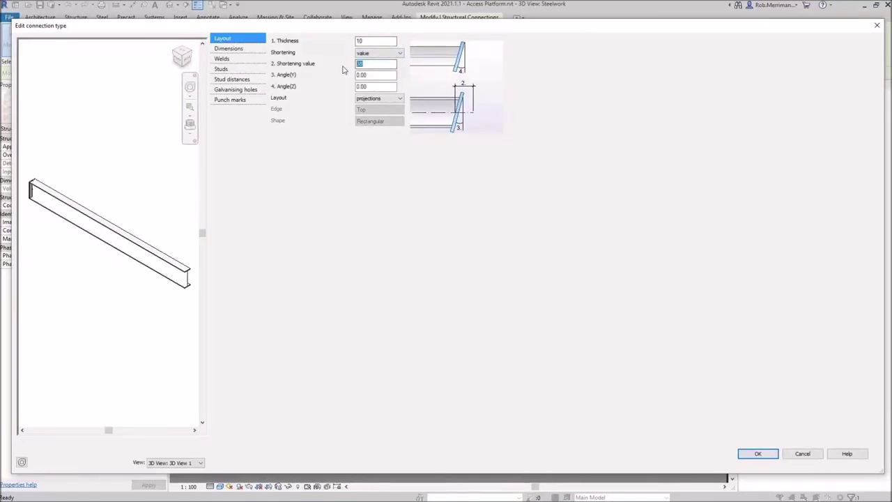
pyautogui.press('Tab')
# - Give the end plate equal projections on all sides, trying 50 and then a smaller value, and apply the type changes
pyautogui.click(227, 49)
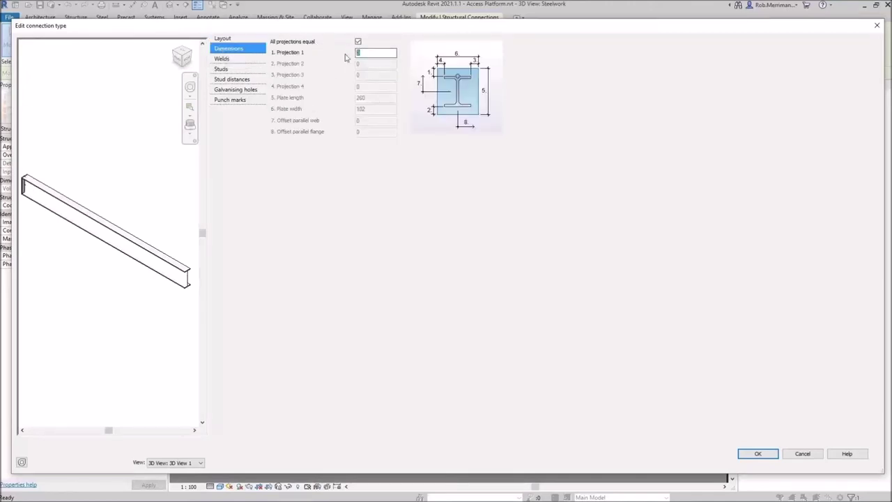
pyautogui.press('Tab')
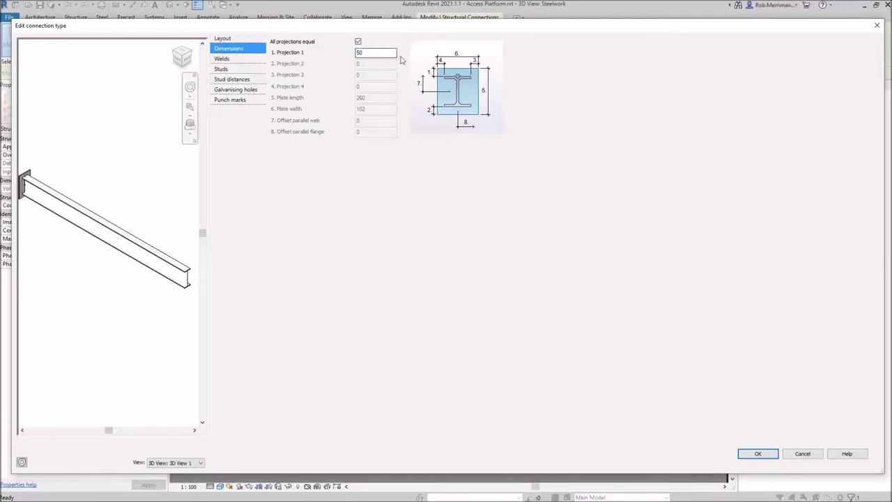
pyautogui.moveTo(367, 53); pyautogui.dragTo(329, 55)
pyautogui.click(243, 60)
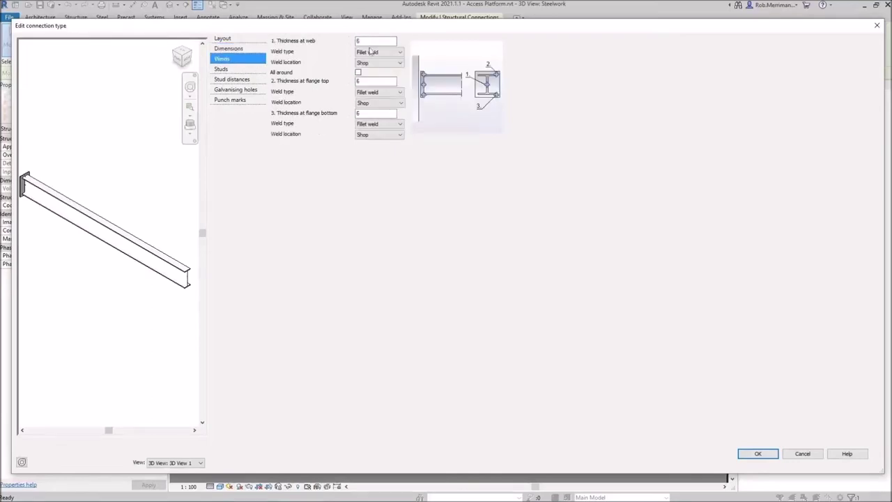
pyautogui.click(757, 453)
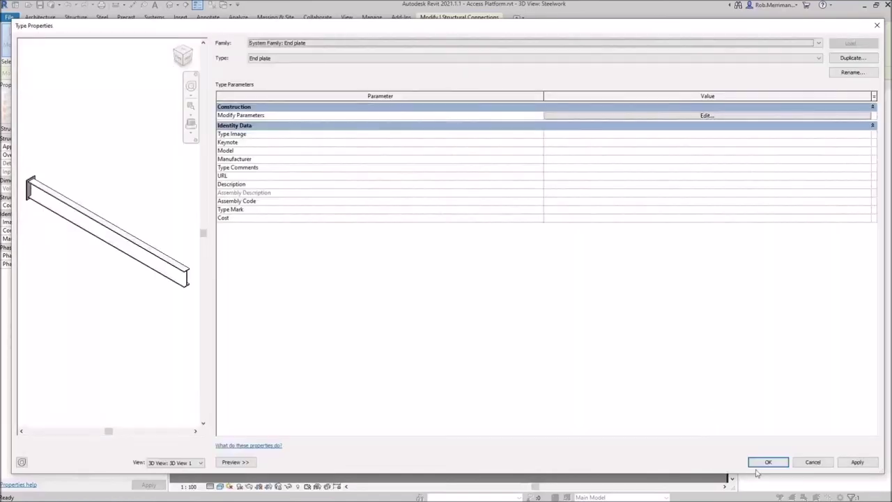
pyautogui.click(759, 464)
pyautogui.click(383, 186)
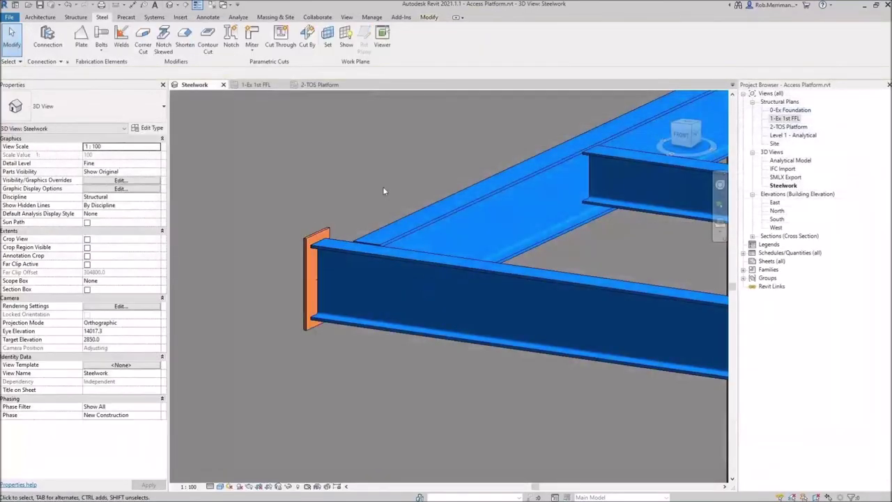
# - In the 2-TOS Platform plan, start a new beam beside the end plate using the Round Bars RB 12 type
pyautogui.click(325, 85)
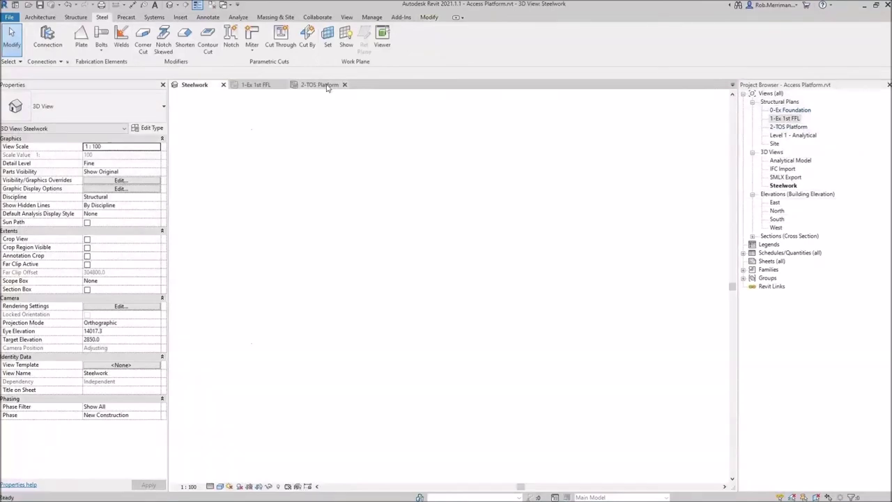
pyautogui.scroll(3, 352, 325)
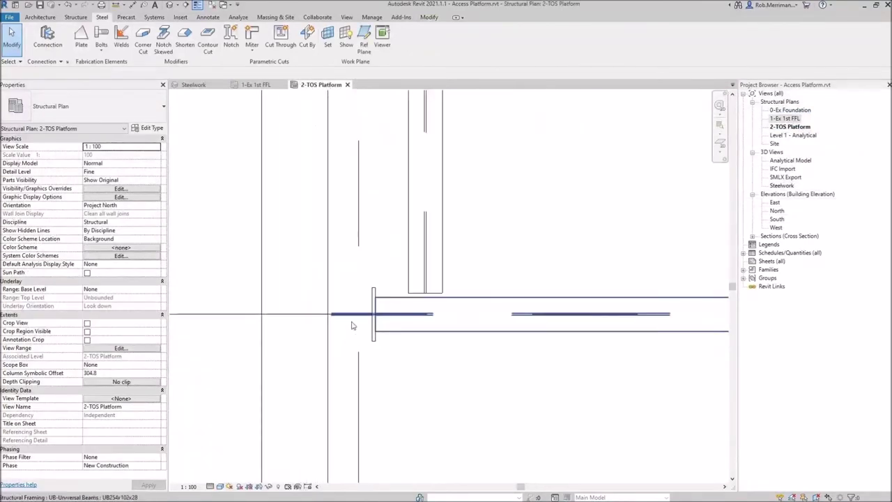
pyautogui.scroll(-3, 353, 326)
pyautogui.scroll(-3, 394, 369)
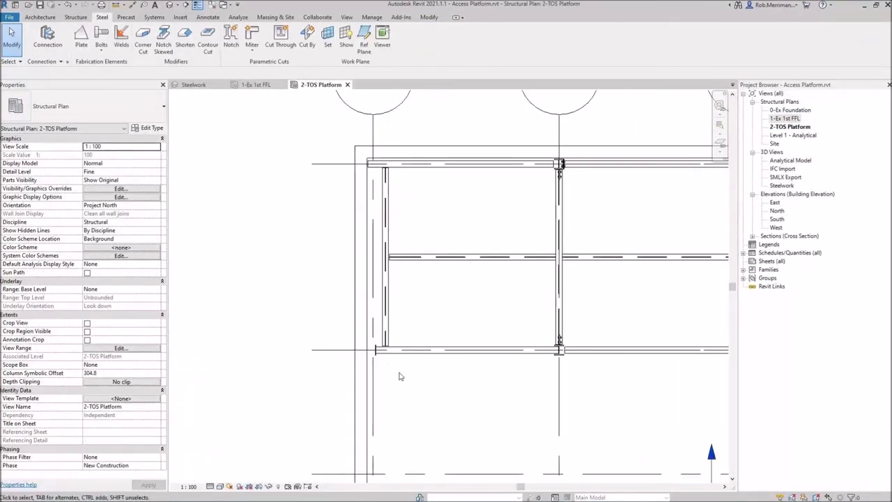
pyautogui.scroll(4, 397, 374)
pyautogui.scroll(4, 321, 307)
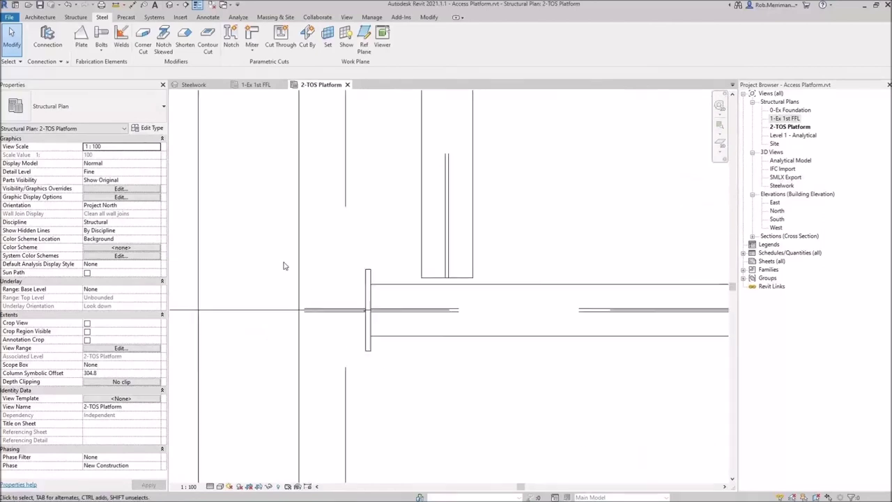
pyautogui.click(74, 17)
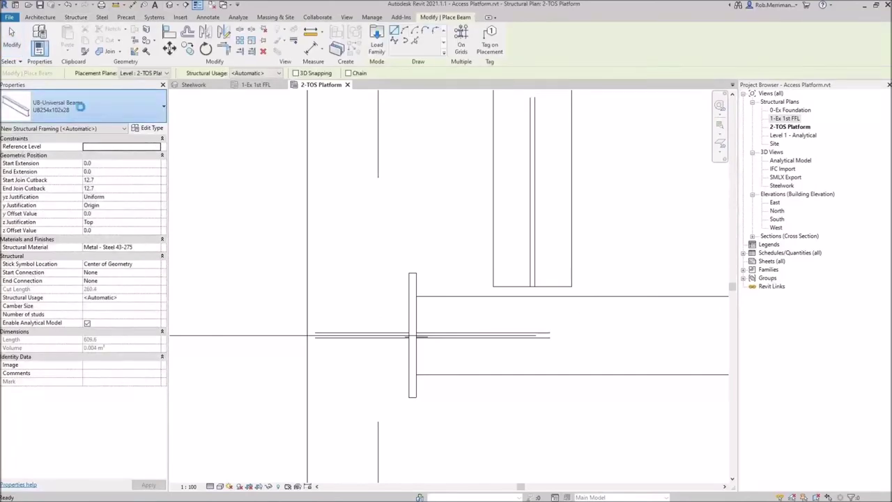
pyautogui.click(80, 106)
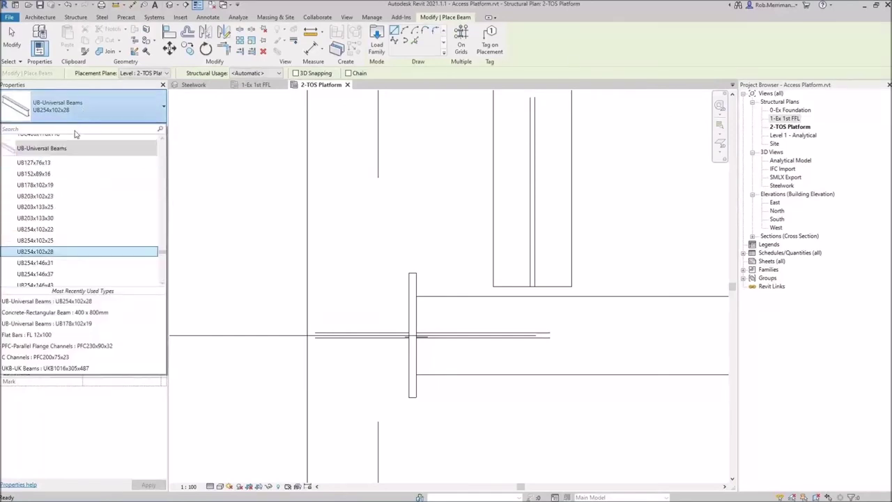
pyautogui.write('round')
pyautogui.click(51, 171)
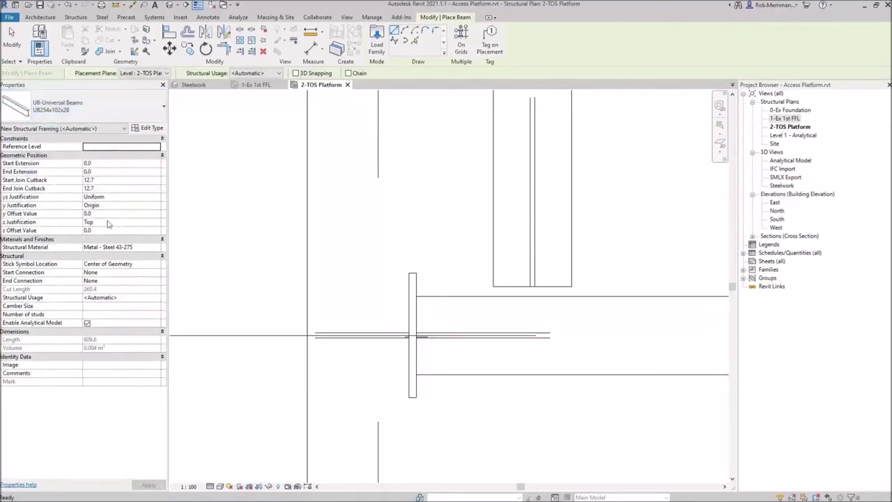
pyautogui.scroll(1, 372, 331)
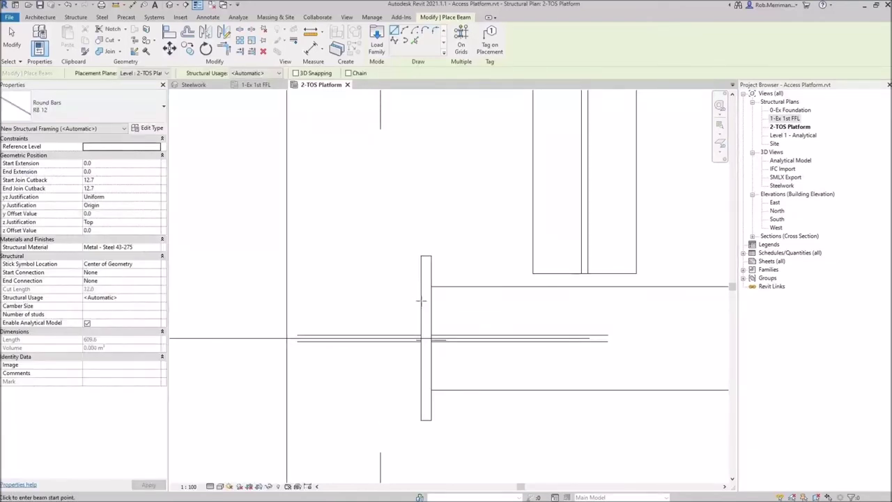
# - Draw an RB 12 round bar about 232 mm long from the end plate into the wall, with its start at the plate face
pyautogui.click(421, 301)
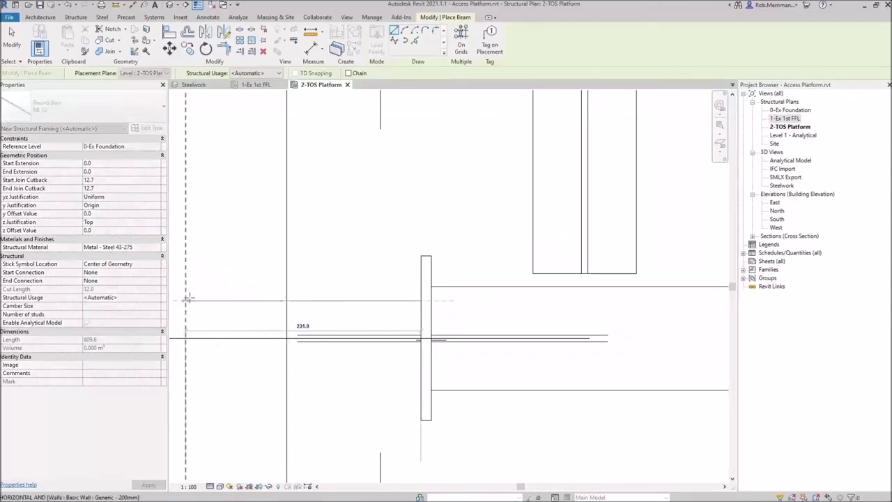
pyautogui.scroll(-1, 372, 314)
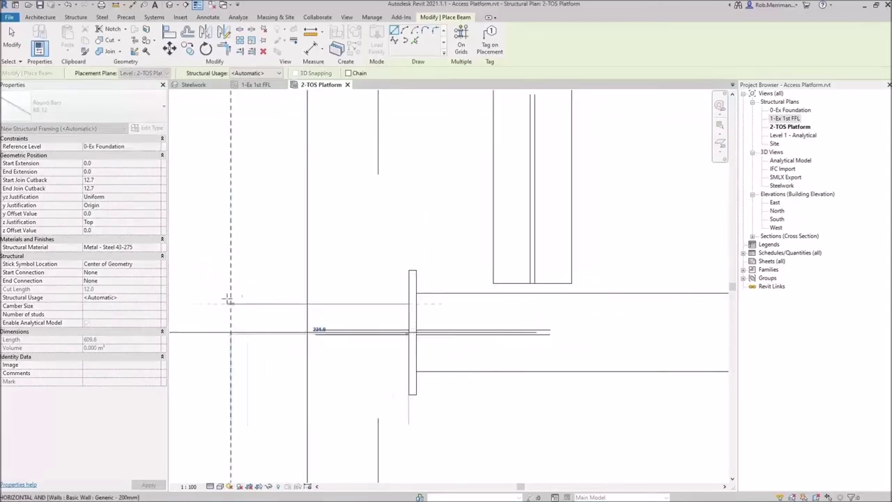
pyautogui.click(309, 303)
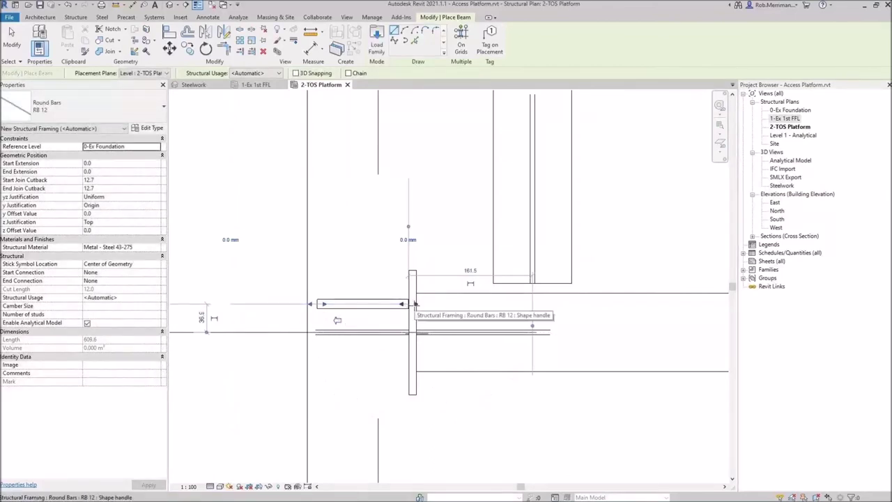
pyautogui.moveTo(415, 303); pyautogui.dragTo(413, 304)
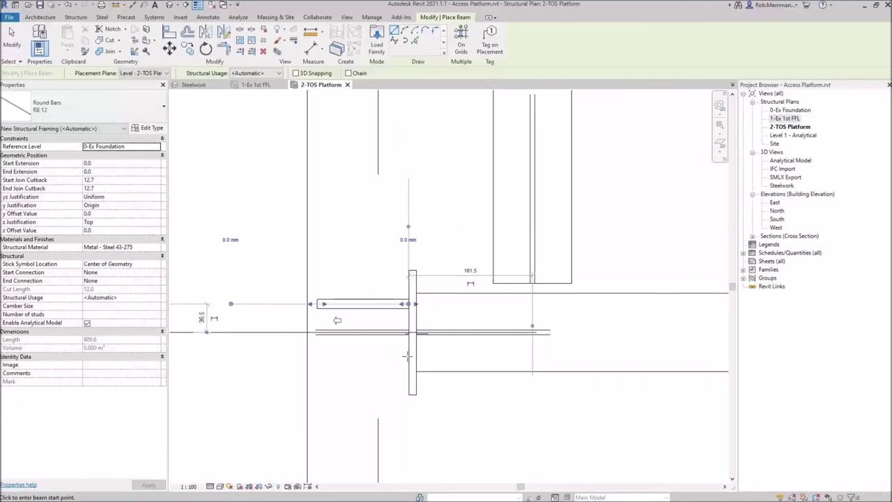
pyautogui.press('Escape')
pyautogui.press('Escape')
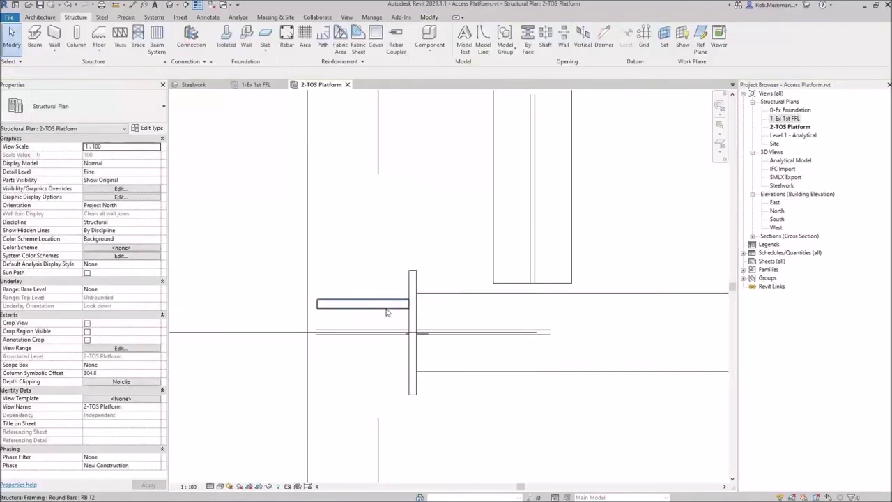
# - Try to lower the RB 12 round bar by entering a start level offset of -50
pyautogui.click(388, 311)
pyautogui.click(106, 163)
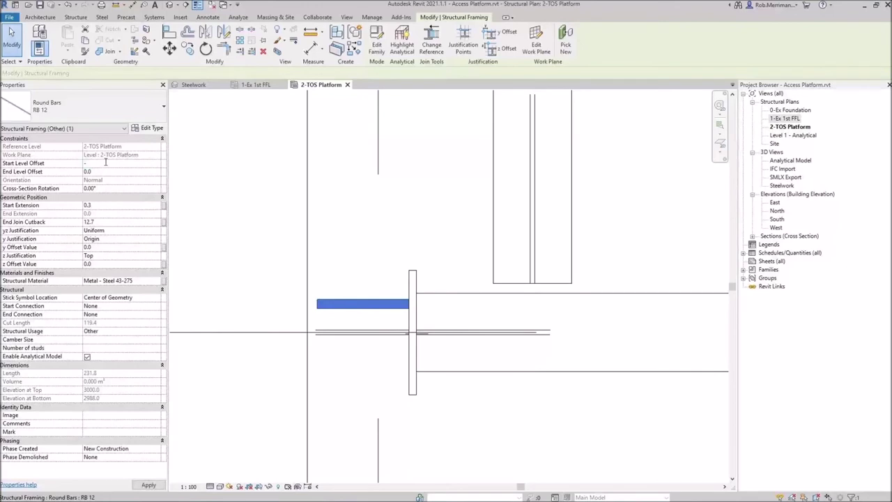
pyautogui.write('-50')
pyautogui.press('Return')
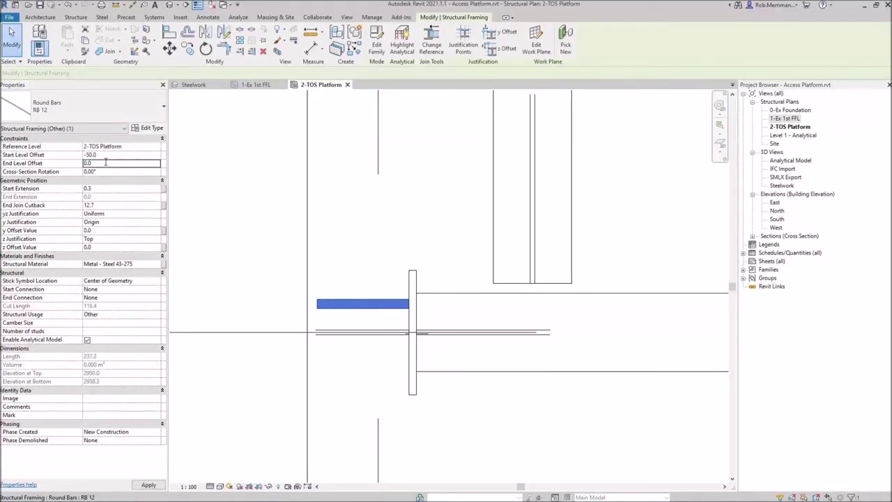
pyautogui.click(105, 164)
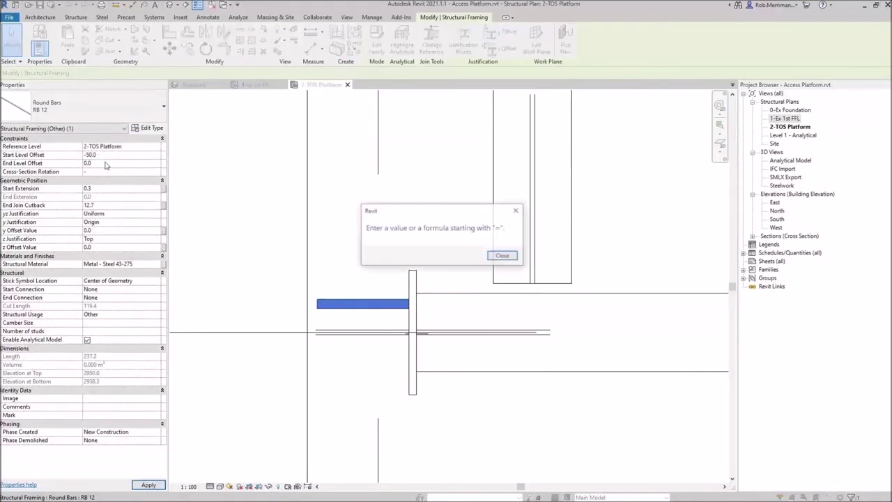
pyautogui.click(501, 256)
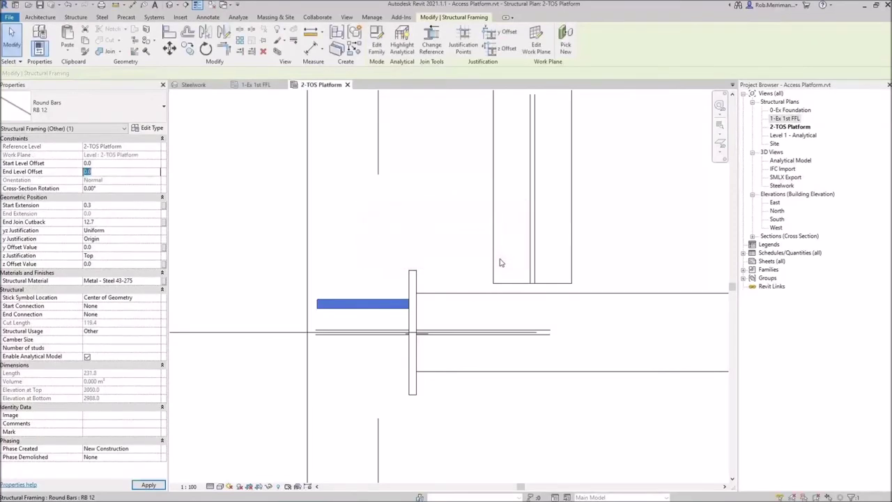
# - Set the RB 12 round bar's start and end level offsets to -50
pyautogui.click(98, 163)
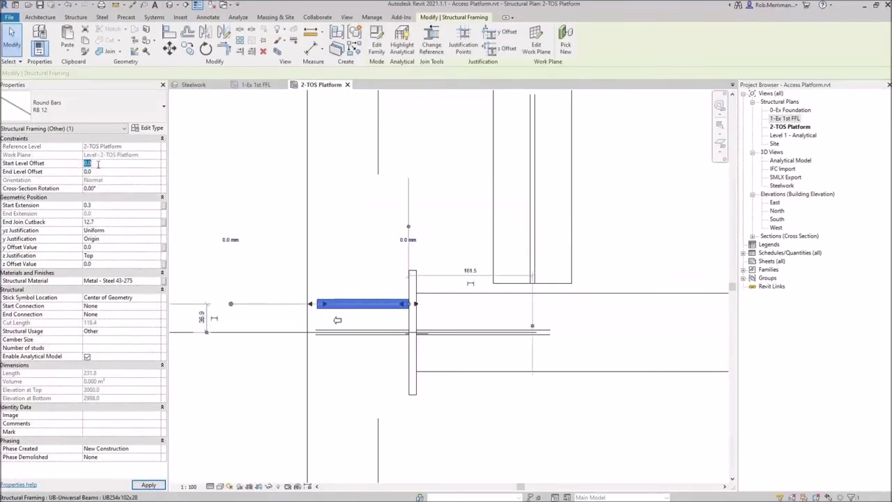
pyautogui.write('-50')
pyautogui.press('Return')
pyautogui.click(99, 170)
pyautogui.click(98, 162)
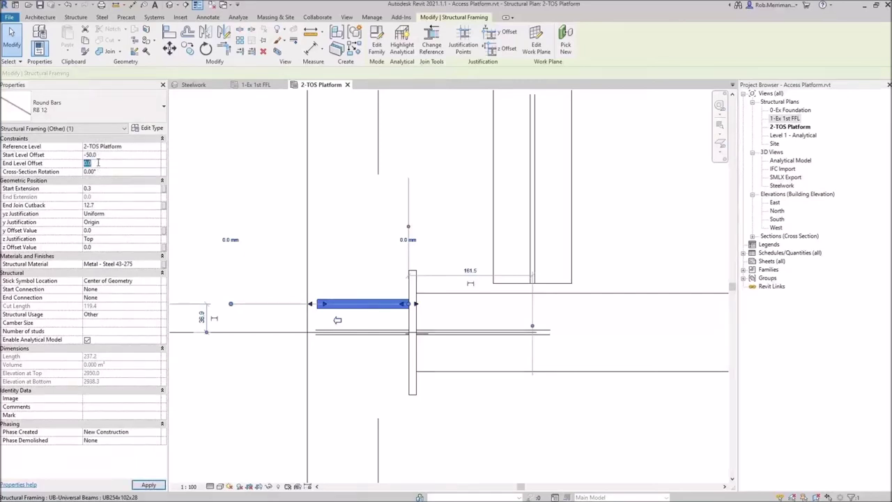
pyautogui.write('-50')
pyautogui.press('Return')
# - Copy the RB 12 round bar in place, using the end plate's corner as reference
pyautogui.click(188, 49)
pyautogui.click(410, 270)
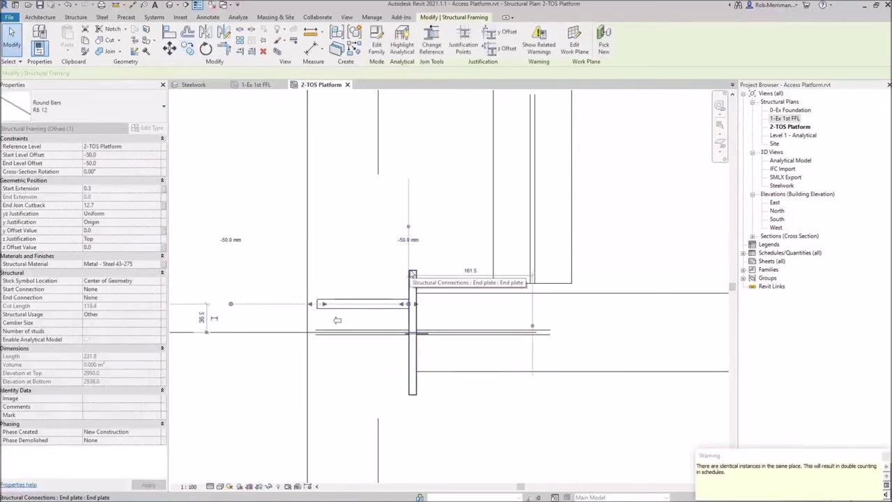
pyautogui.press('Escape')
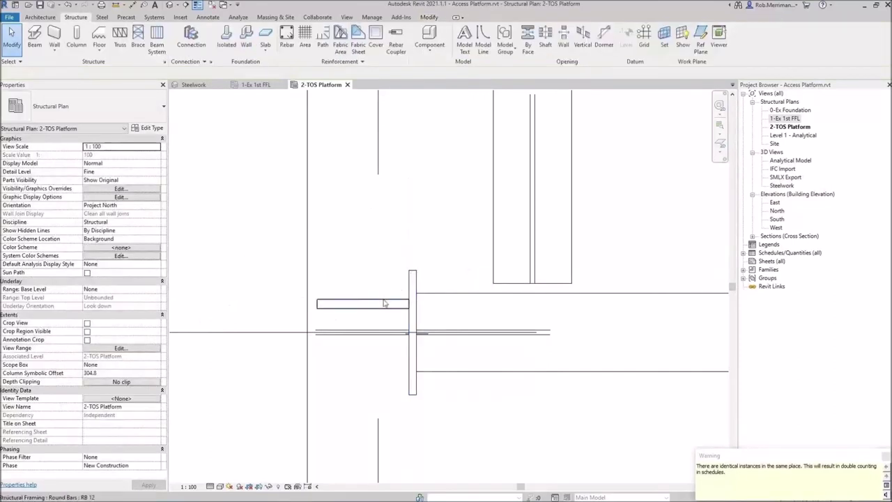
# - Set the start and end level offsets of one of the two coincident RB 12 bars to -250
pyautogui.click(369, 302)
pyautogui.click(103, 155)
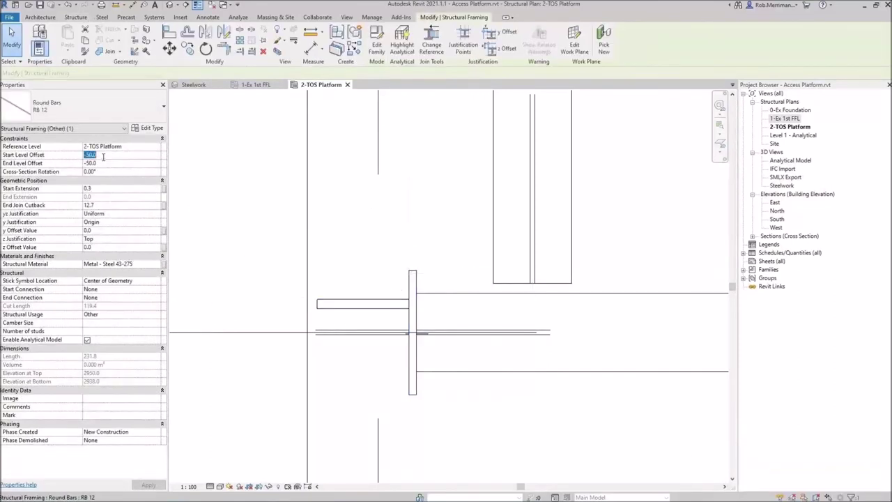
pyautogui.click(89, 156)
pyautogui.press('BackSpace')
pyautogui.write('2')
pyautogui.click(90, 163)
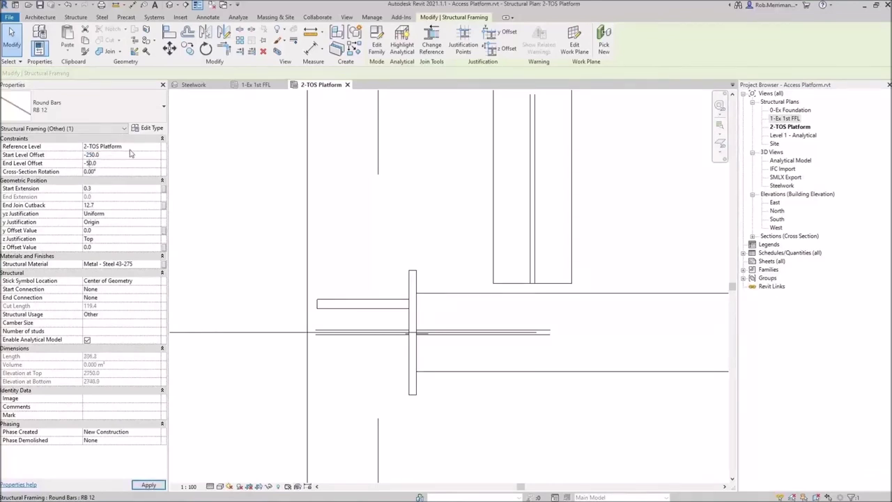
pyautogui.write('2')
pyautogui.press('Return')
pyautogui.click(349, 175)
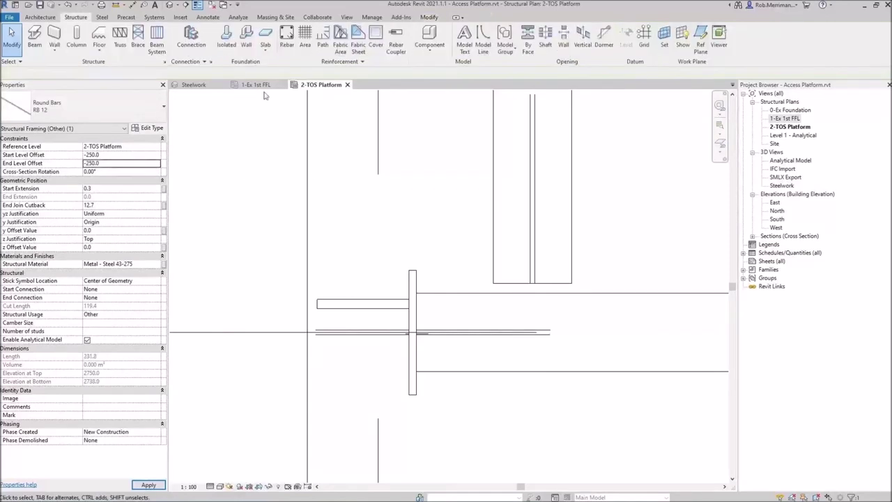
# - Check both round bars in the Steelwork 3D view and mirror them about the beam's centreline in the 2-TOS Platform plan
pyautogui.click(205, 87)
pyautogui.scroll(6, 321, 285)
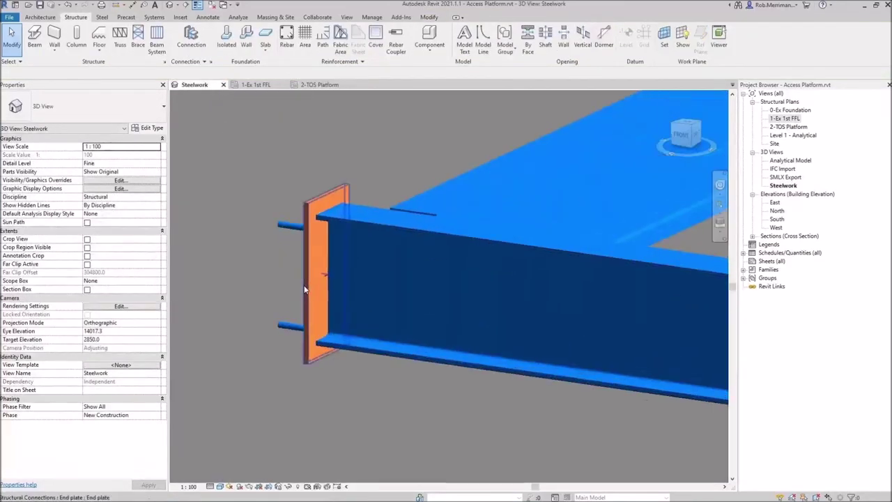
pyautogui.scroll(-5, 444, 282)
pyautogui.scroll(5, 401, 268)
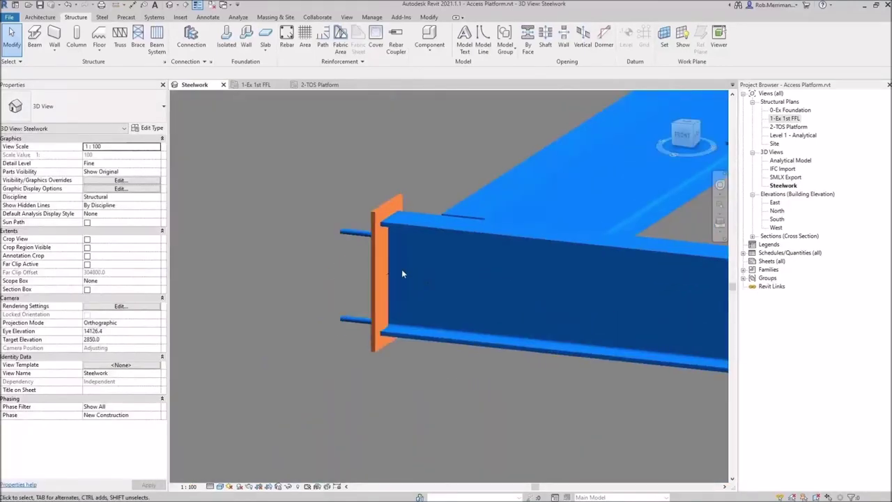
pyautogui.click(327, 87)
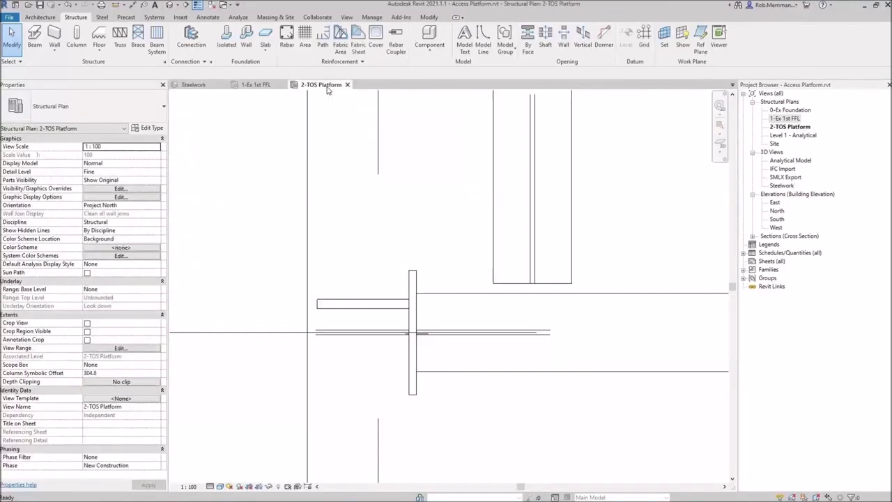
pyautogui.click(355, 302)
pyautogui.click(207, 32)
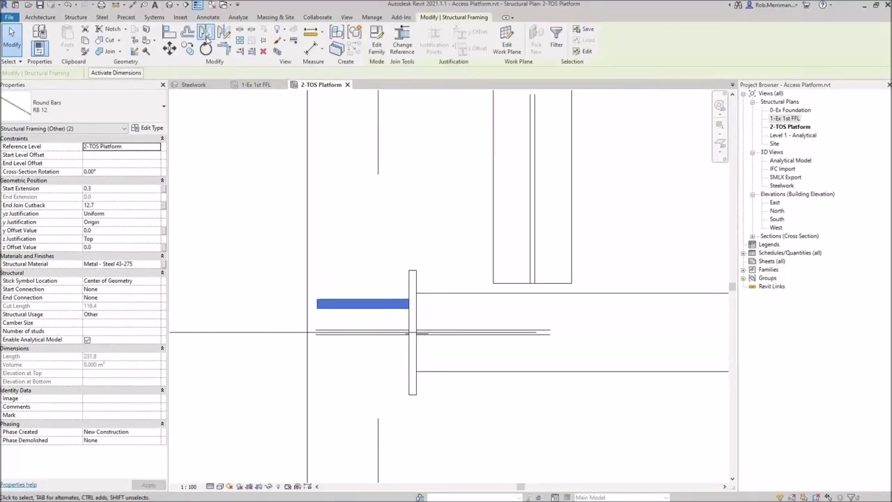
pyautogui.click(399, 333)
pyautogui.press('Escape')
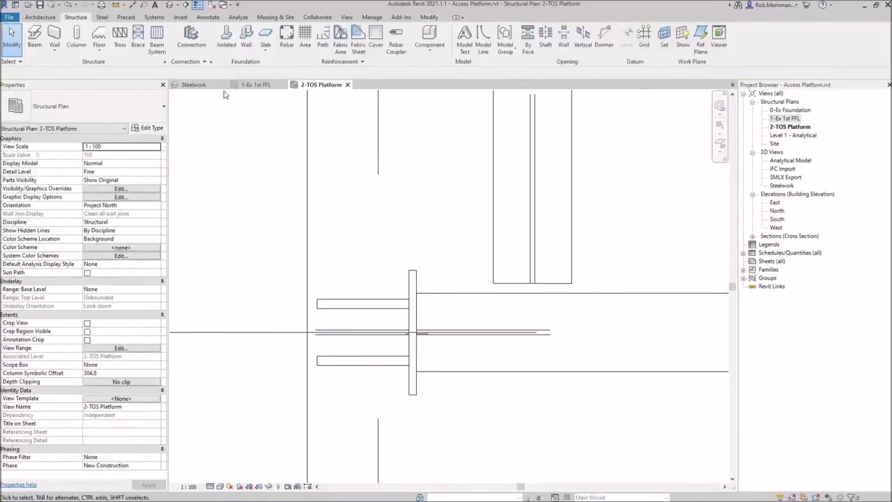
# - In the Steelwork 3D view, hide the Generic - 200mm wall element that the round bars are anchored into
pyautogui.click(198, 84)
pyautogui.scroll(-4, 319, 234)
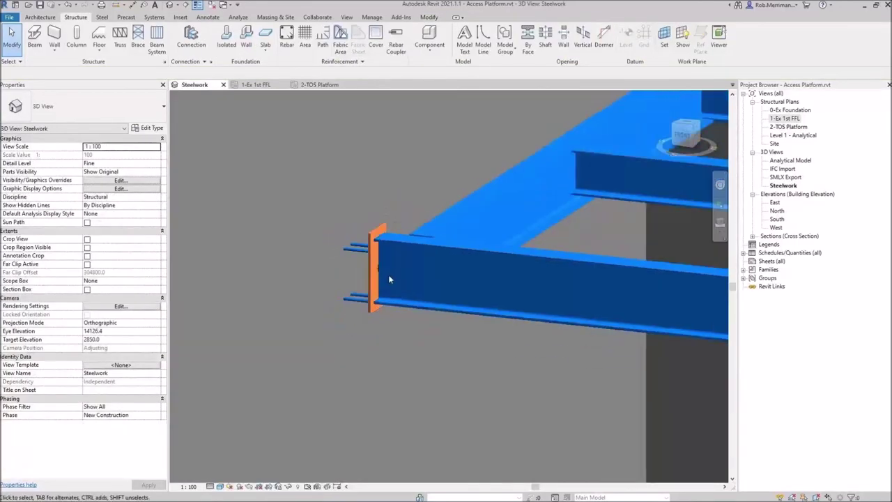
pyautogui.click(274, 227)
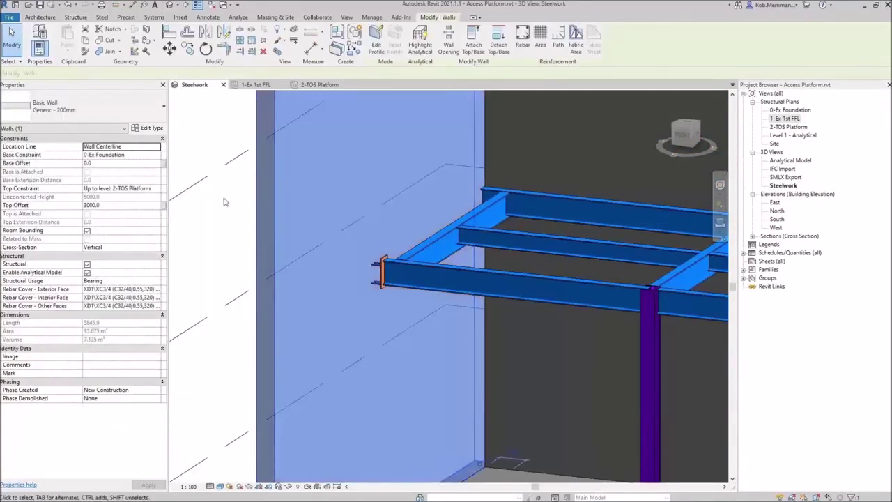
pyautogui.rightClick(225, 198)
pyautogui.moveTo(285, 279)
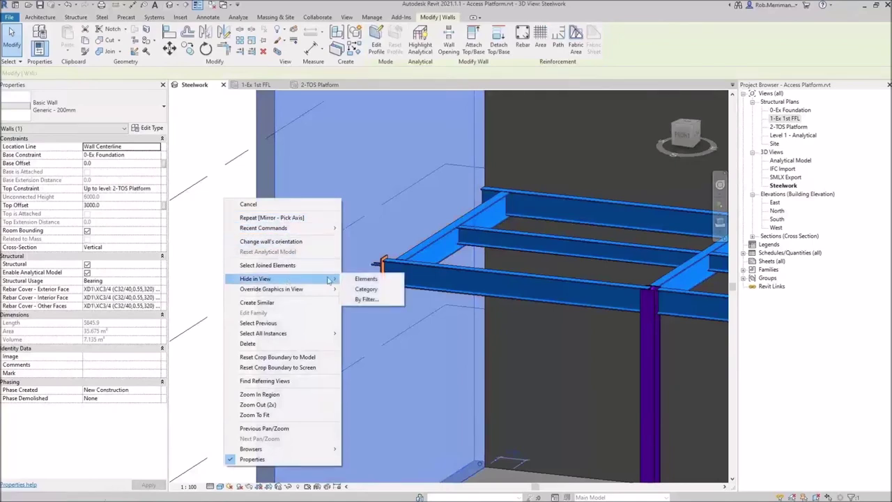
pyautogui.click(362, 275)
# - Try to weld the end plate to the four RB 12 round bars
pyautogui.scroll(6, 389, 274)
pyautogui.keyDown('shift'); pyautogui.moveTo(389, 274); pyautogui.dragTo(481, 273, button='middle'); pyautogui.keyUp('shift')
pyautogui.scroll(-6, 513, 252)
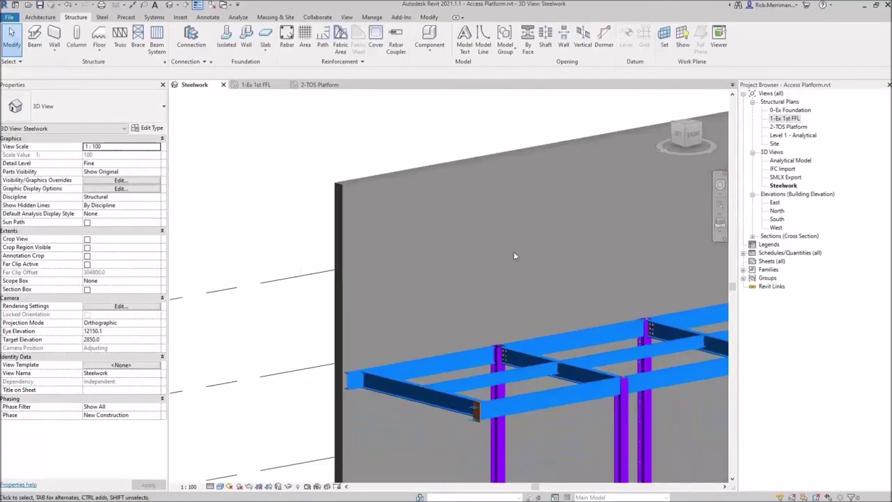
pyautogui.scroll(7, 478, 428)
pyautogui.scroll(4, 416, 300)
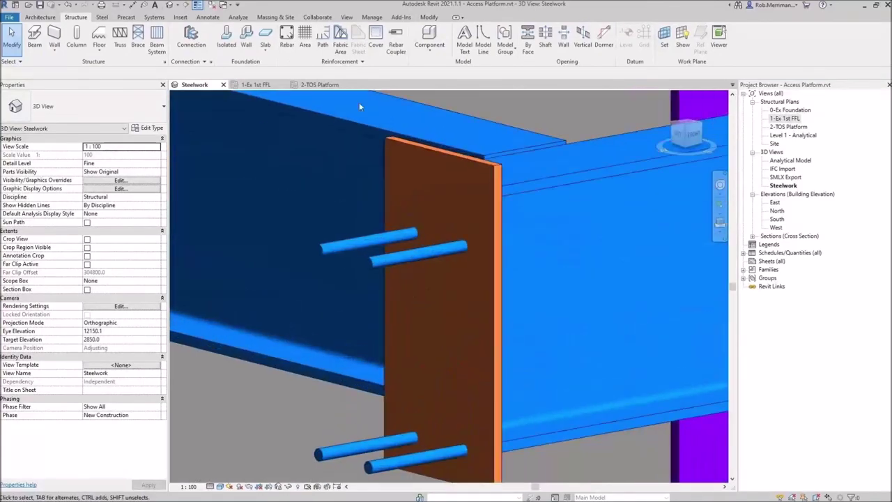
pyautogui.click(102, 16)
pyautogui.click(121, 38)
pyautogui.click(448, 165)
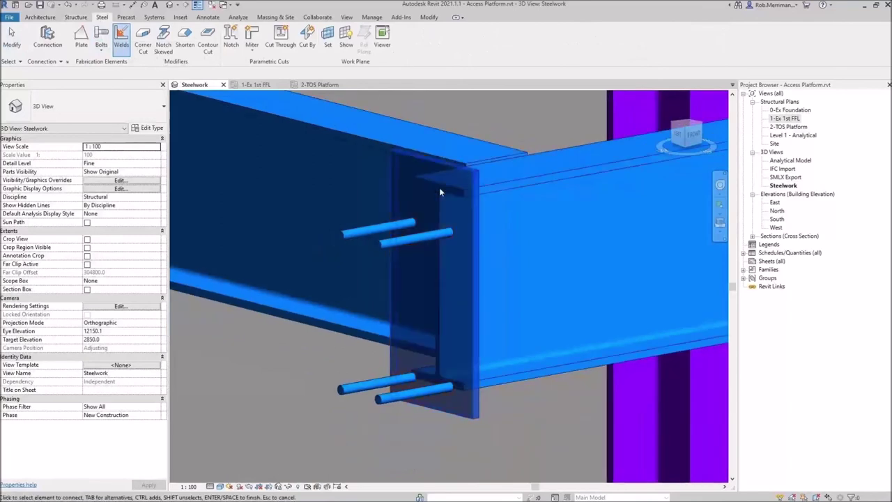
pyautogui.click(353, 239)
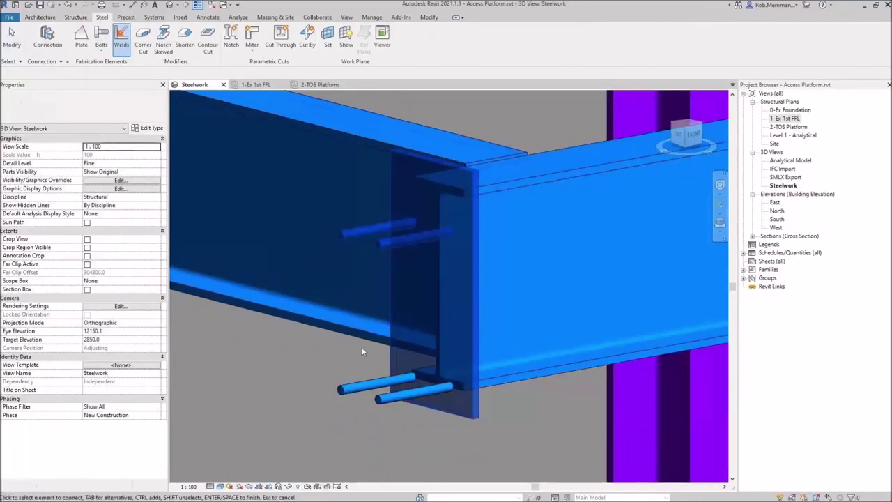
pyautogui.click(354, 388)
pyautogui.click(382, 405)
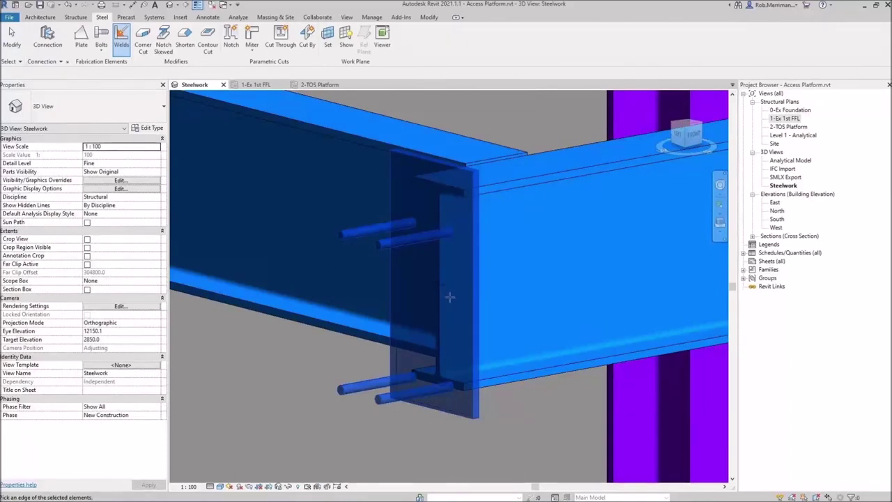
pyautogui.scroll(2, 447, 226)
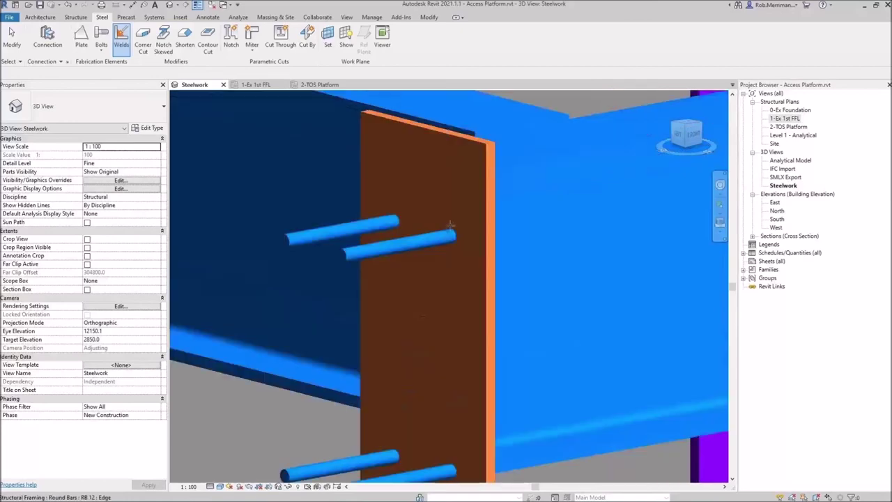
pyautogui.press('Escape')
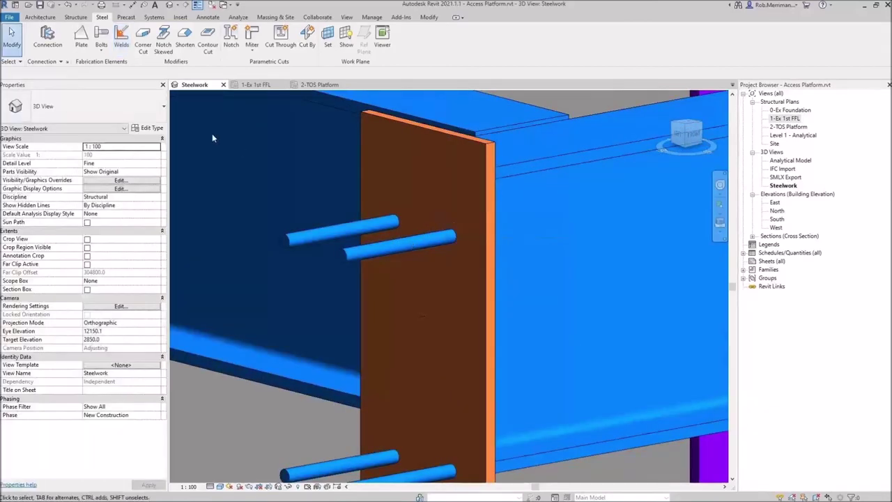
# - Place a Generic Connection on the UB254x102x28 beam that carries the end plate
pyautogui.scroll(-3, 380, 263)
pyautogui.keyDown('shift'); pyautogui.moveTo(382, 267); pyautogui.dragTo(325, 269, button='middle'); pyautogui.keyUp('shift')
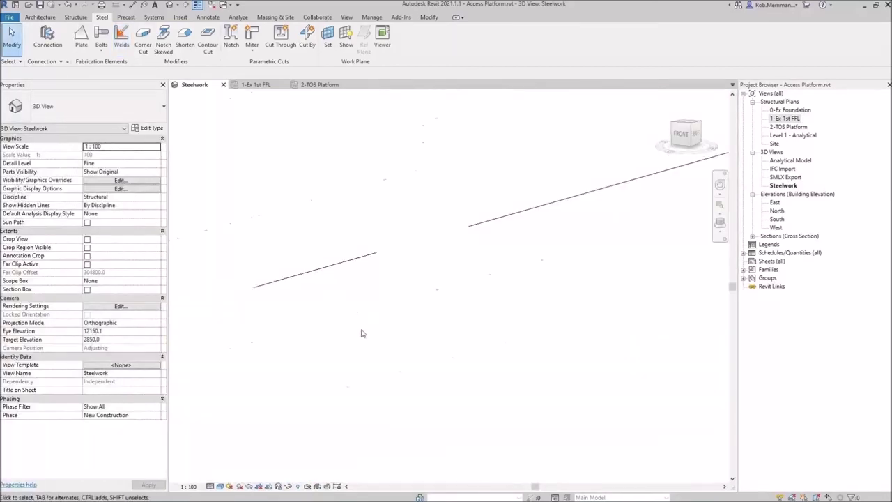
pyautogui.scroll(5, 455, 118)
pyautogui.keyDown('shift'); pyautogui.moveTo(431, 117); pyautogui.dragTo(376, 139, button='middle'); pyautogui.keyUp('shift')
pyautogui.scroll(-3, 314, 265)
pyautogui.scroll(3, 534, 152)
pyautogui.keyDown('shift'); pyautogui.moveTo(518, 150); pyautogui.dragTo(390, 183, button='middle'); pyautogui.keyUp('shift')
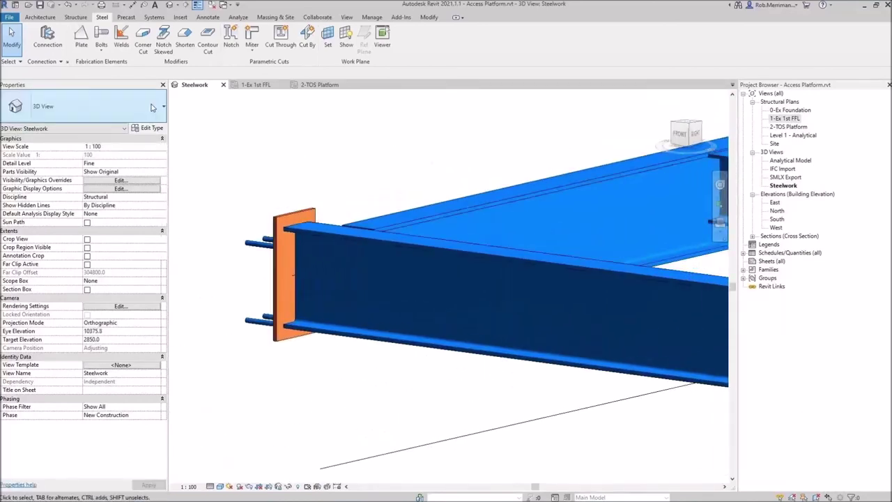
pyautogui.click(47, 36)
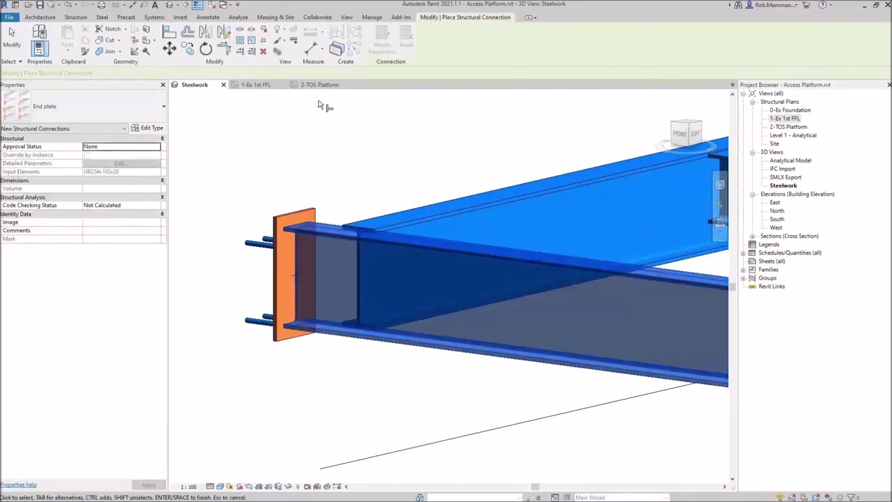
pyautogui.click(77, 106)
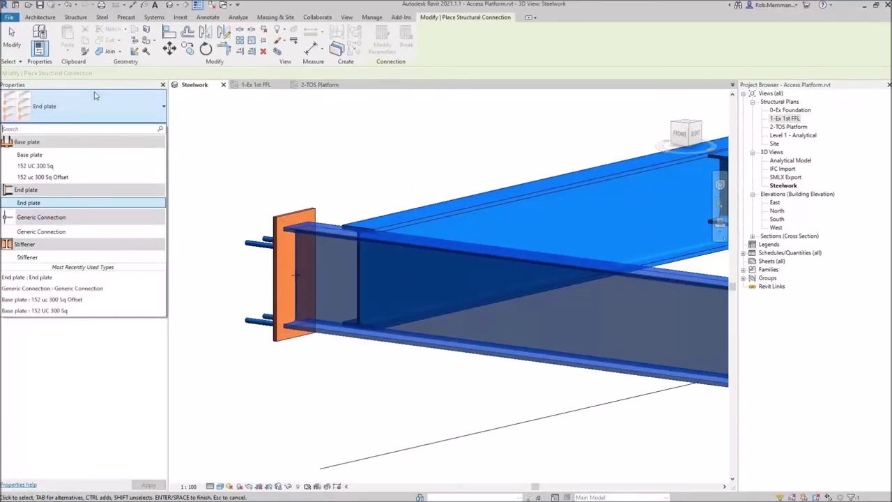
pyautogui.click(50, 231)
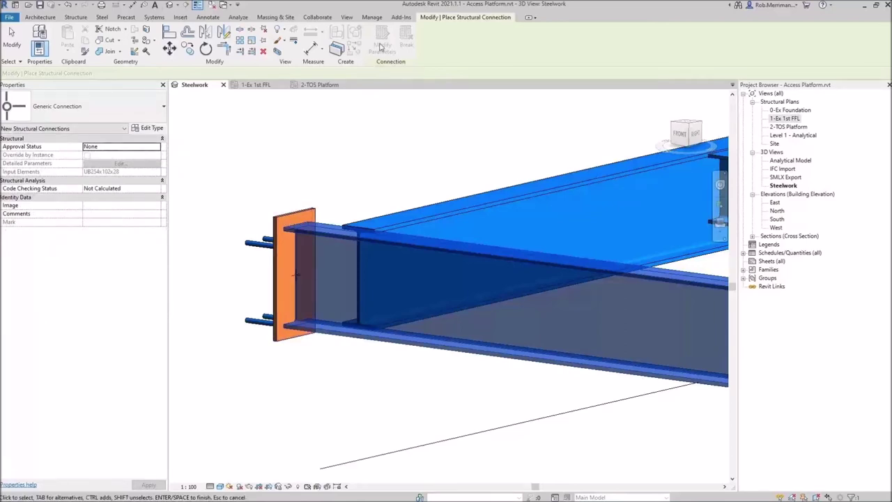
pyautogui.press('Return')
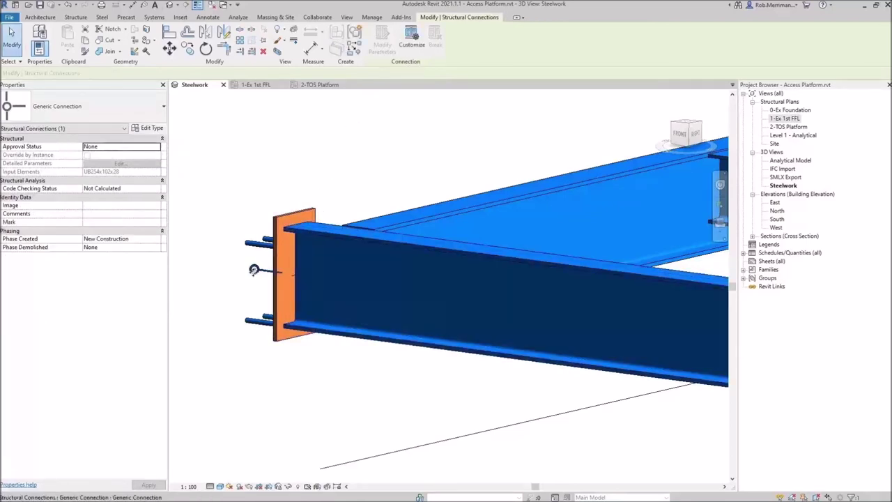
# - Customize the generic connection as a new custom connection named "10mm End plate Ø12 Welded bar"
pyautogui.click(411, 36)
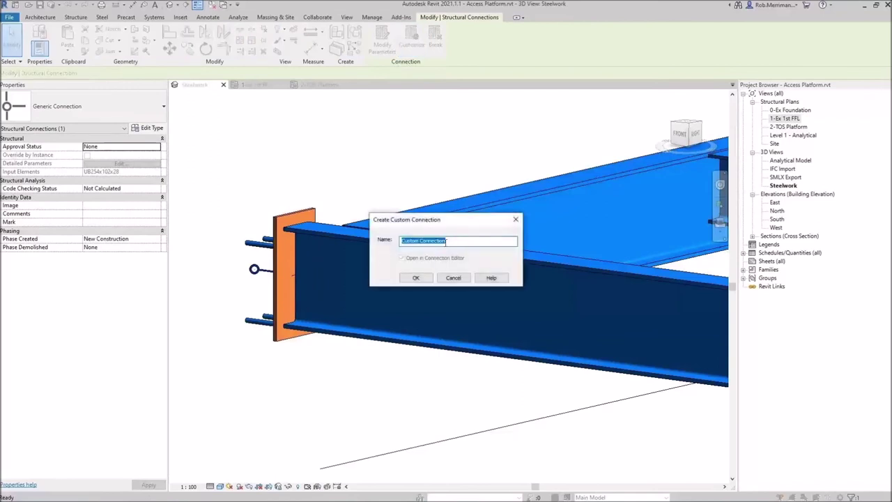
pyautogui.write('10mm End plate Ø12 Welded bar')
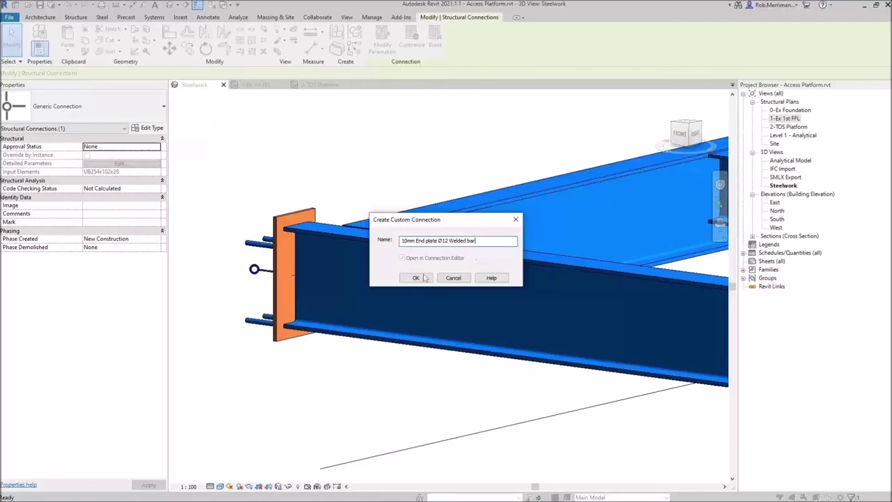
pyautogui.click(423, 278)
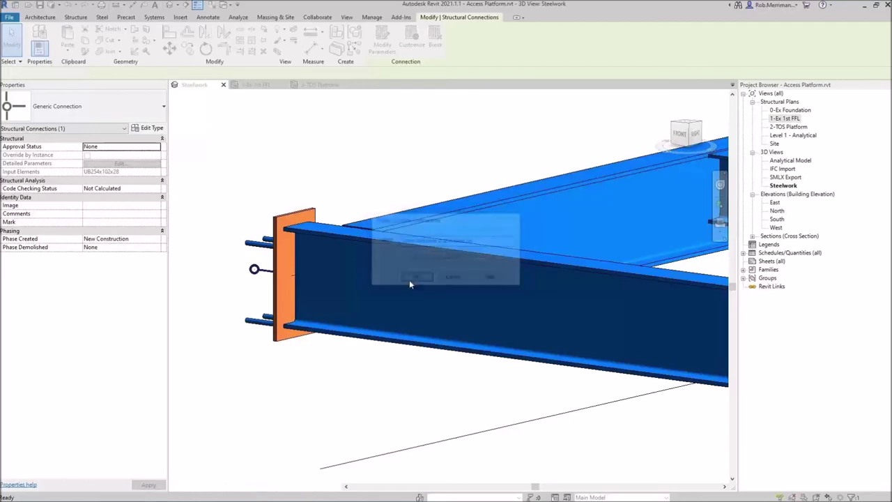
# - Add the end plate and the four round bars to the custom connection and finish editing its type
pyautogui.moveTo(270, 182); pyautogui.dragTo(507, 417)
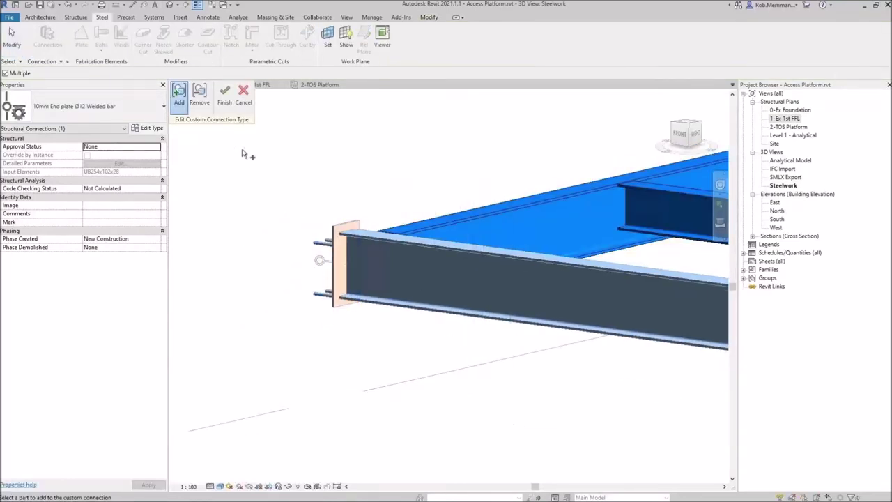
pyautogui.click(224, 97)
pyautogui.press('Escape')
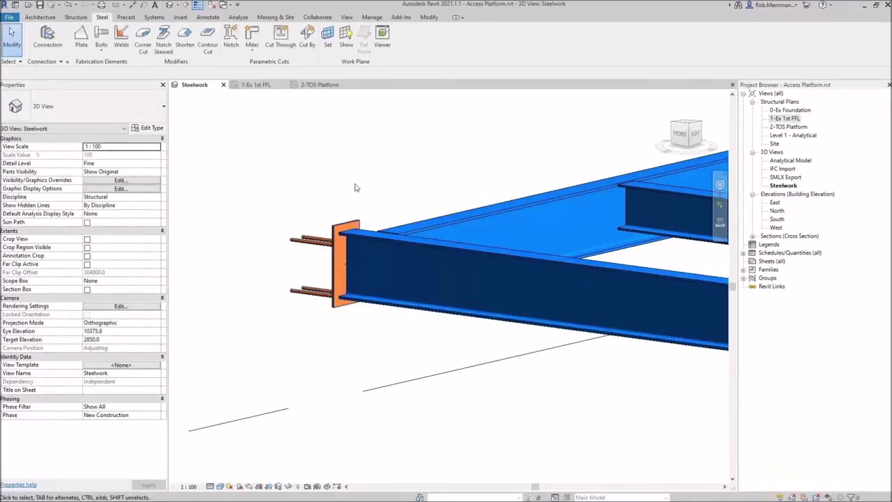
pyautogui.click(345, 212)
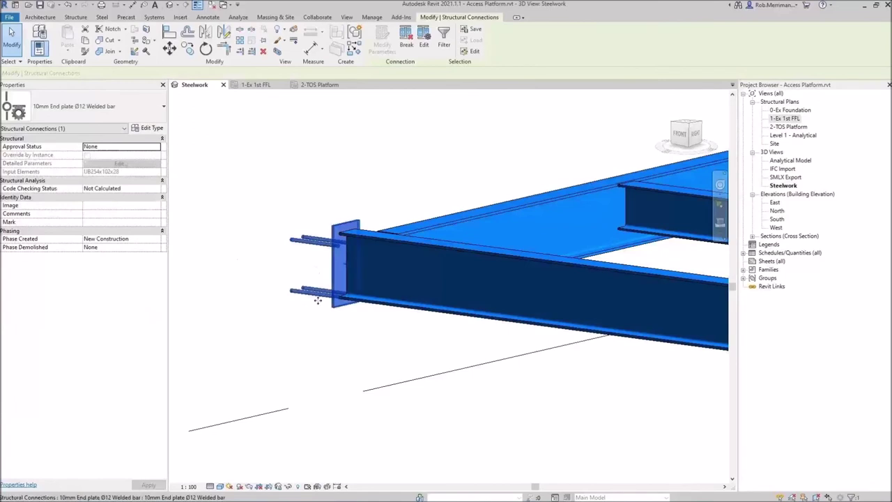
pyautogui.scroll(-3, 267, 344)
pyautogui.press('Escape')
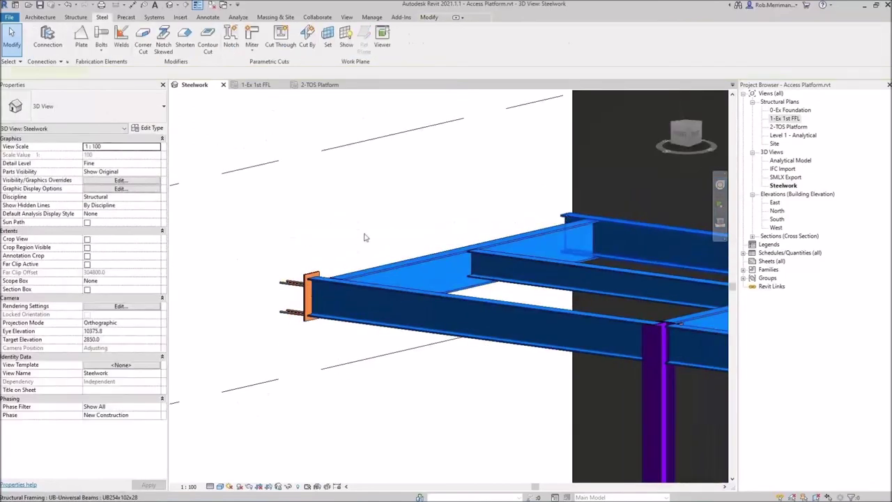
# - Place a "10mm End plate Ø12 Welded bar" connection on the parallel UB254x102x28 beam at the rear of the platform
pyautogui.click(564, 218)
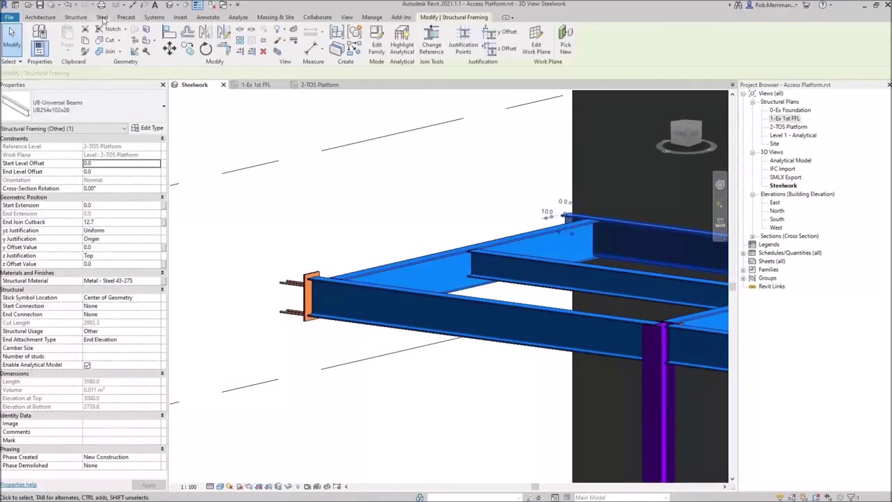
pyautogui.click(101, 17)
pyautogui.click(32, 40)
pyautogui.click(72, 113)
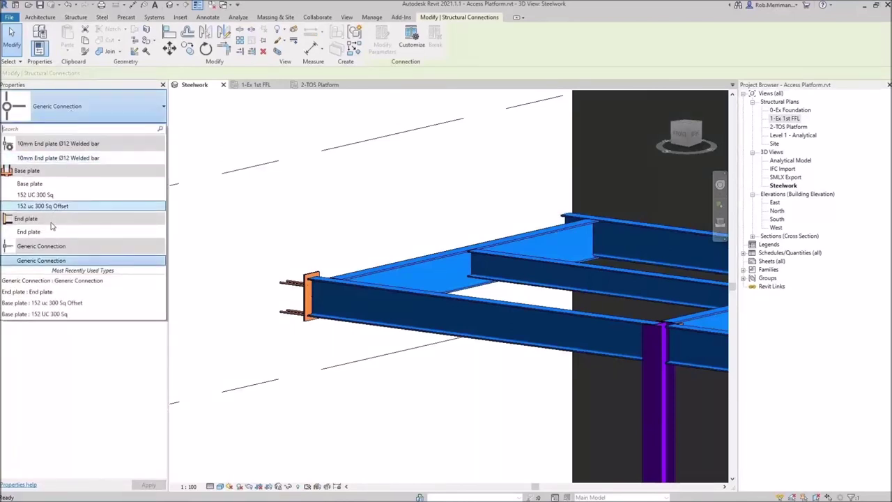
pyautogui.click(42, 158)
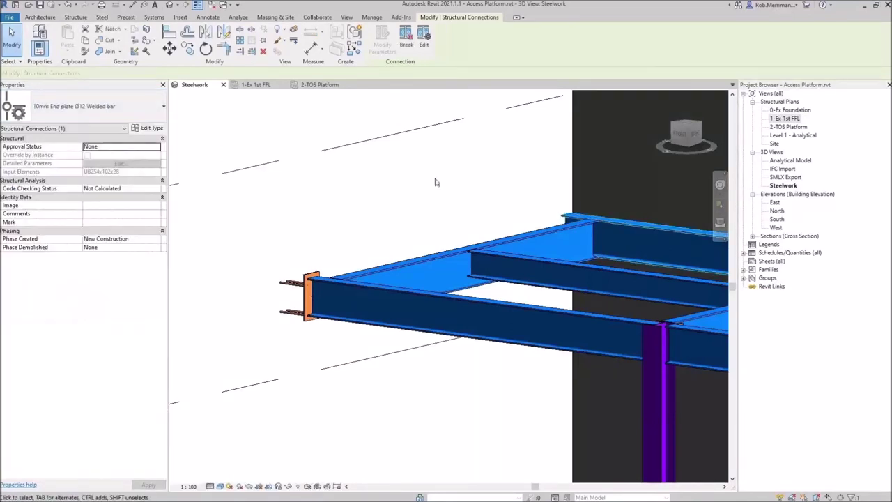
pyautogui.click(434, 180)
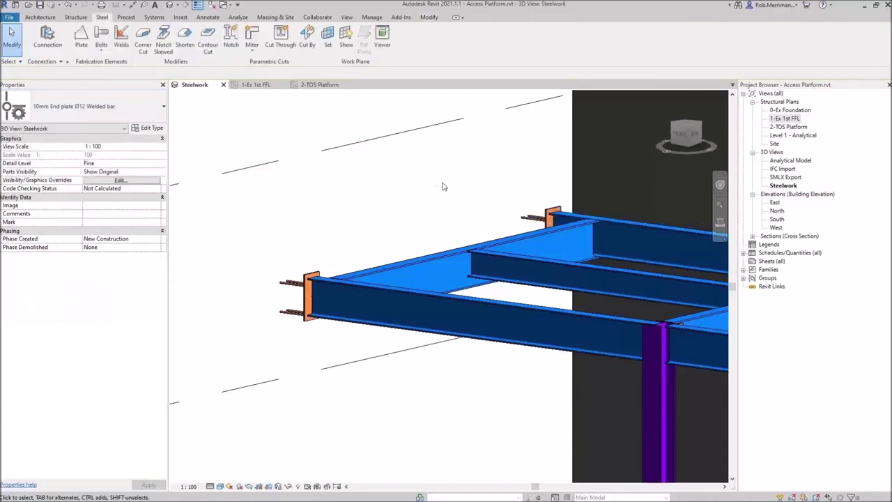
# - Examine the end plates and welded bars at the wall ends of both UB254x102x28 beams from several angles
pyautogui.keyDown('shift'); pyautogui.moveTo(434, 180); pyautogui.dragTo(509, 229, button='middle'); pyautogui.keyUp('shift')
pyautogui.scroll(-6, 689, 350)
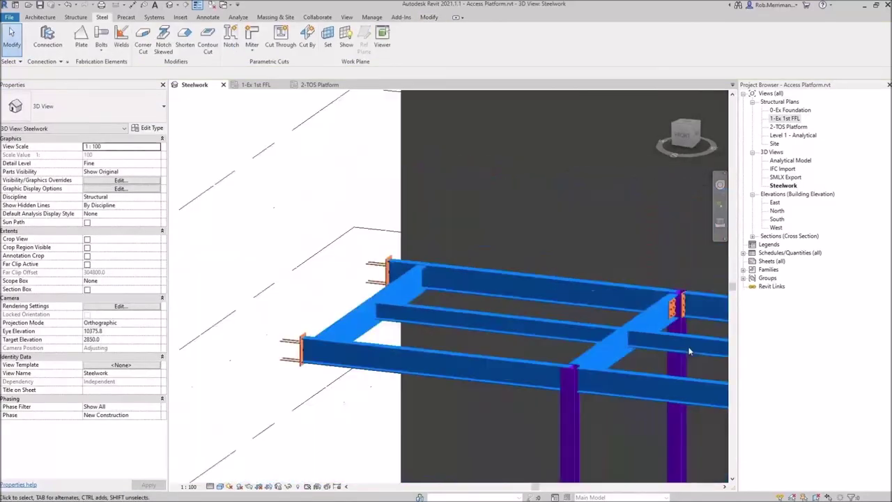
pyautogui.scroll(4, 450, 272)
pyautogui.scroll(2, 435, 310)
pyautogui.keyDown('shift'); pyautogui.moveTo(435, 310); pyautogui.dragTo(506, 292, button='middle'); pyautogui.keyUp('shift')
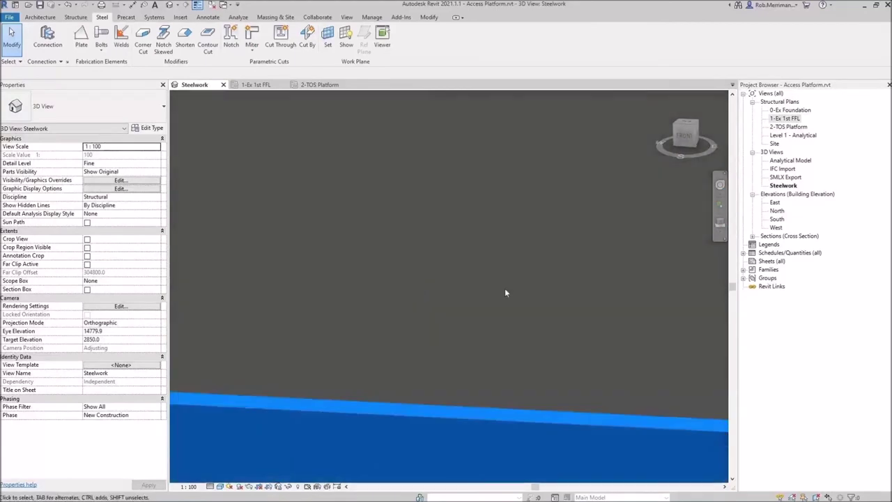
pyautogui.scroll(-5, 504, 289)
pyautogui.scroll(1, 390, 334)
pyautogui.scroll(4, 371, 355)
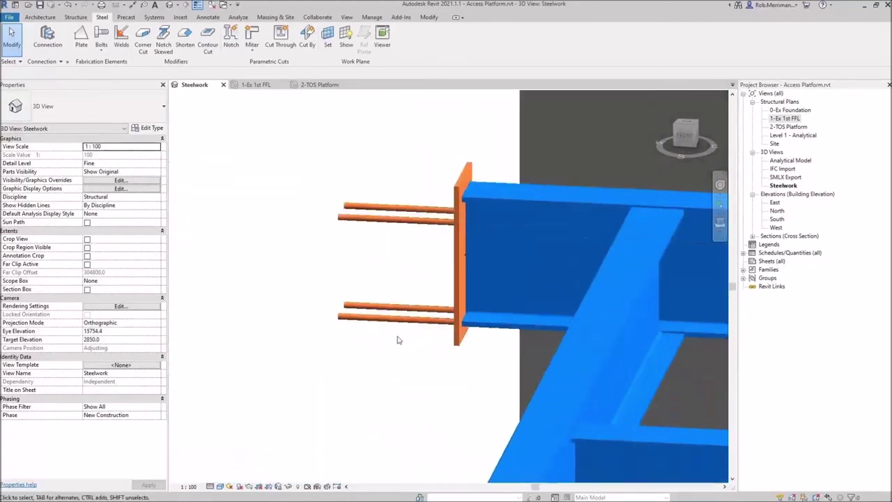
pyautogui.scroll(-4, 411, 298)
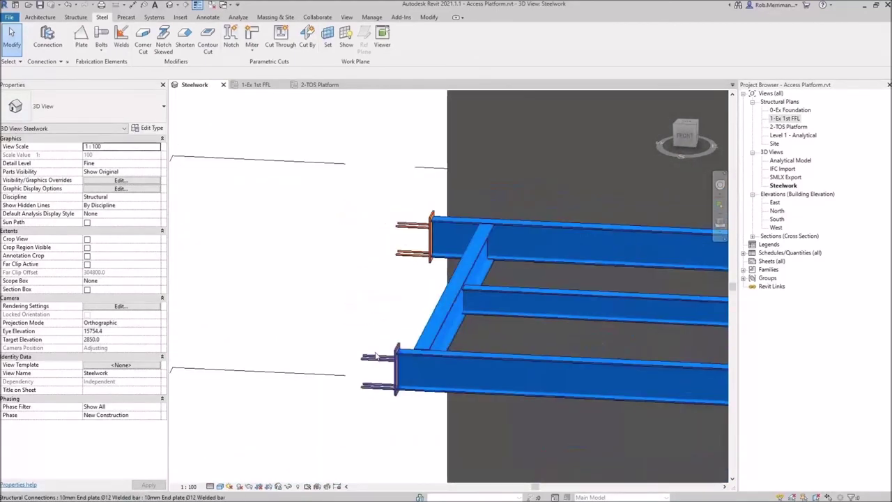
pyautogui.scroll(2, 404, 303)
pyautogui.moveTo(404, 304)
pyautogui.keyDown('shift'); pyautogui.mouseDown(button='middle')
pyautogui.moveTo(398, 301)
pyautogui.moveTo(439, 293)
pyautogui.moveTo(450, 280)
pyautogui.moveTo(406, 295)
pyautogui.mouseUp(button='middle'); pyautogui.keyUp('shift')
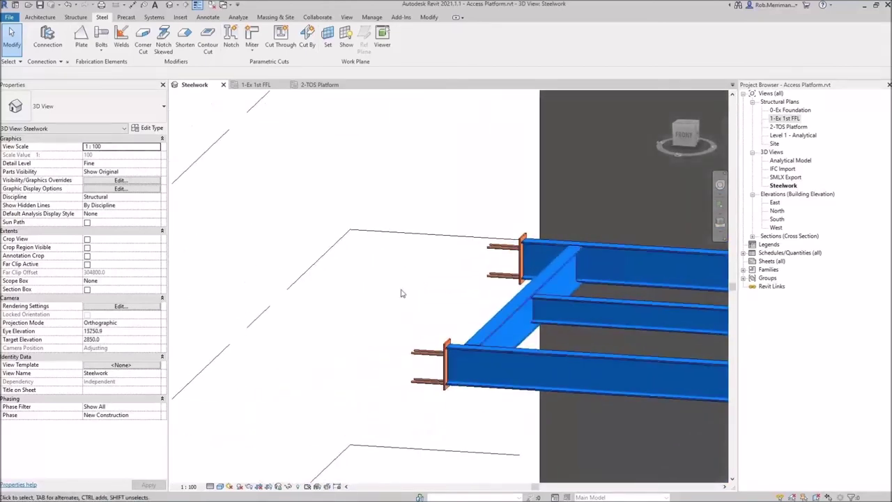
# - Open the front beam's custom connection for editing to review its parts, and finish without adding or removing any
pyautogui.click(439, 355)
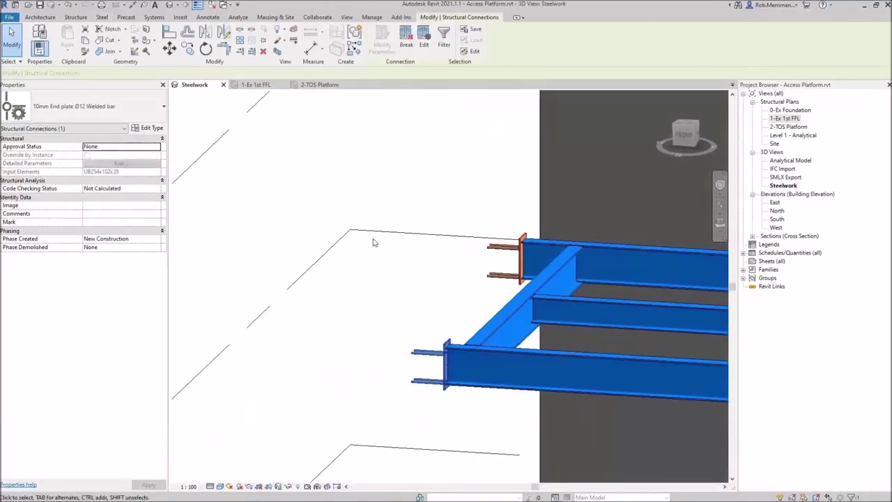
pyautogui.click(424, 38)
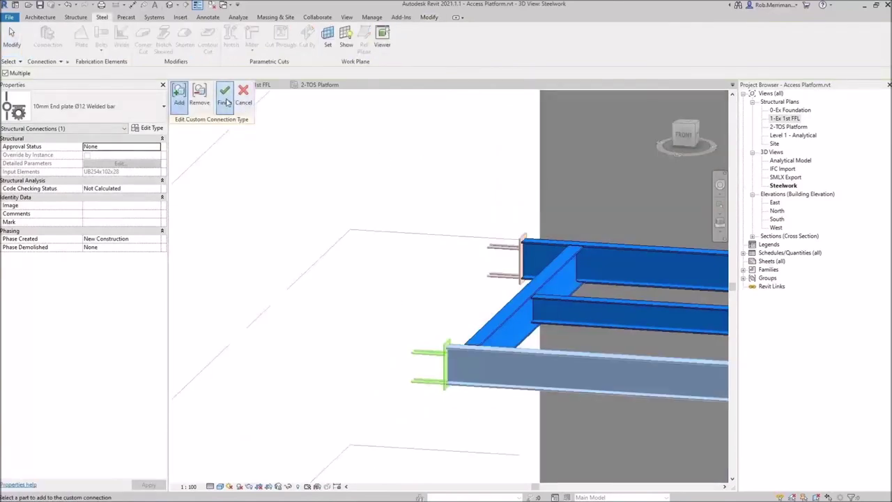
pyautogui.click(224, 95)
pyautogui.click(463, 262)
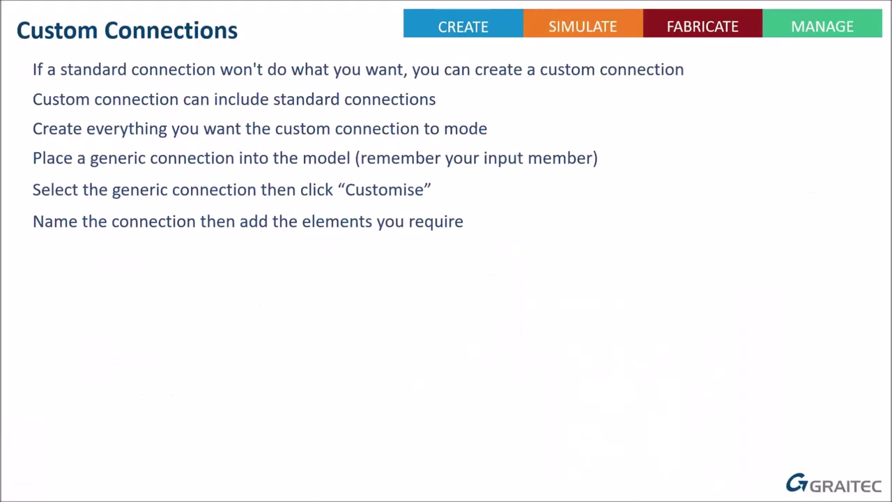
pyautogui.press('Right')
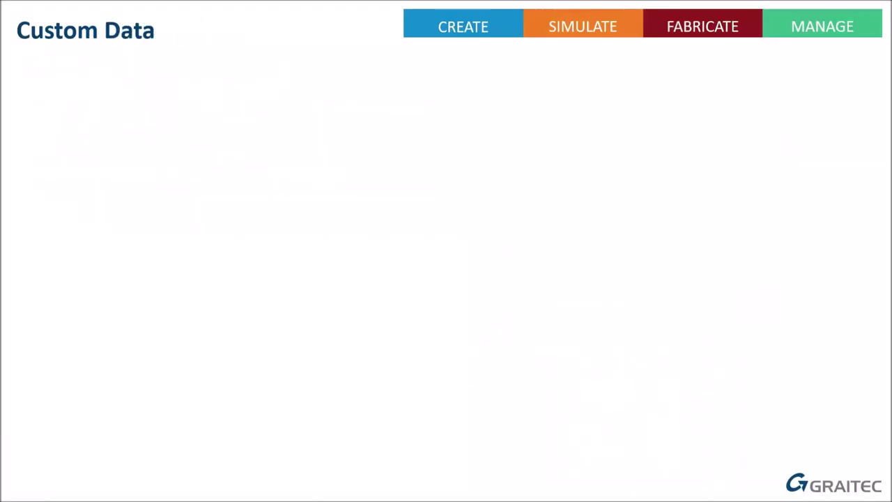